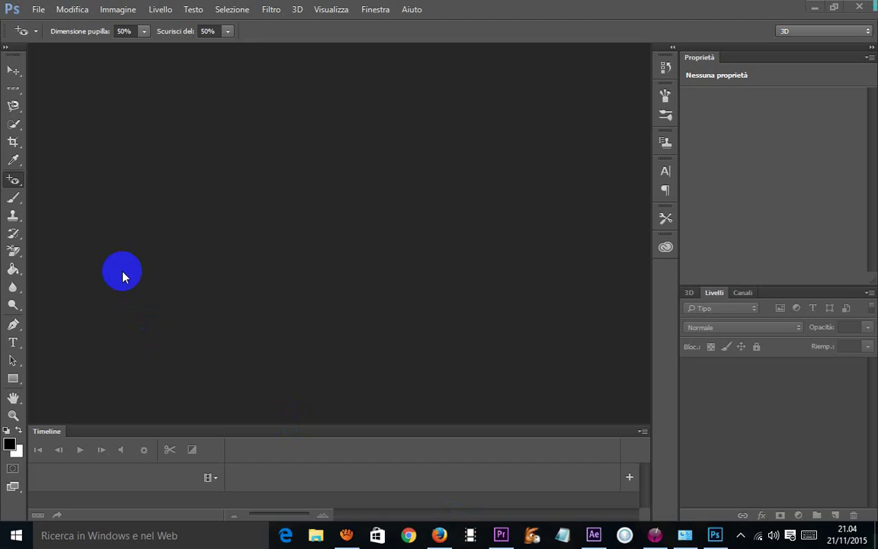
Step: Open the portrait luci_by_zuziensk-d4plwe0.jpg in Photoshop and show the File menu
{"action": "double_click", "coordinate": [212, 142]}
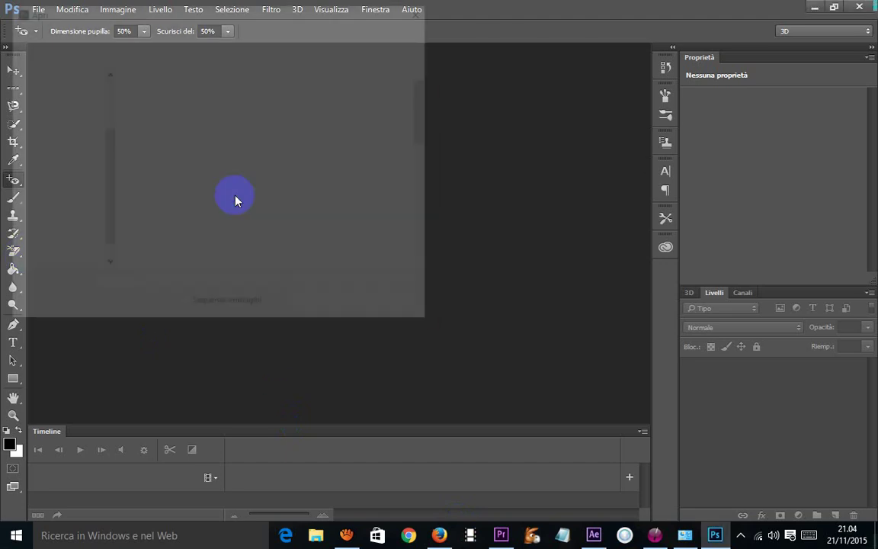
{"action": "double_click", "coordinate": [145, 213]}
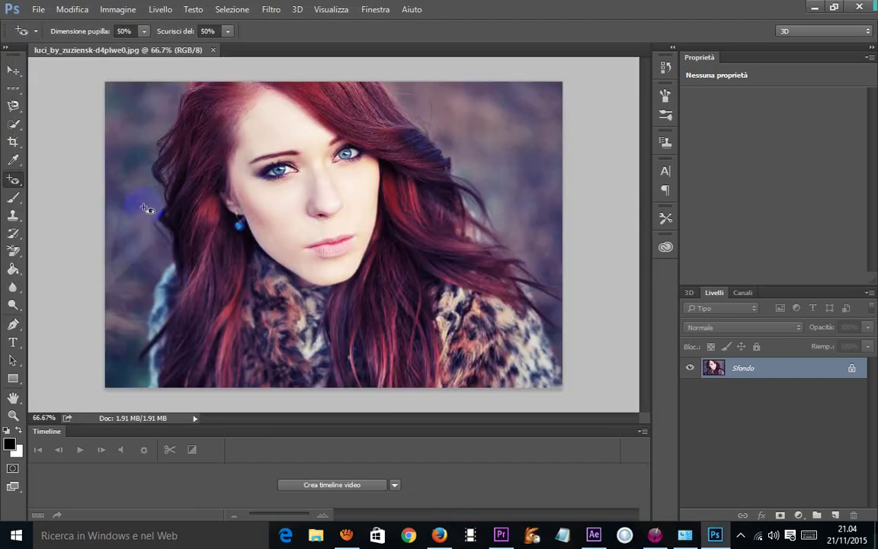
{"action": "left_click", "coordinate": [38, 9]}
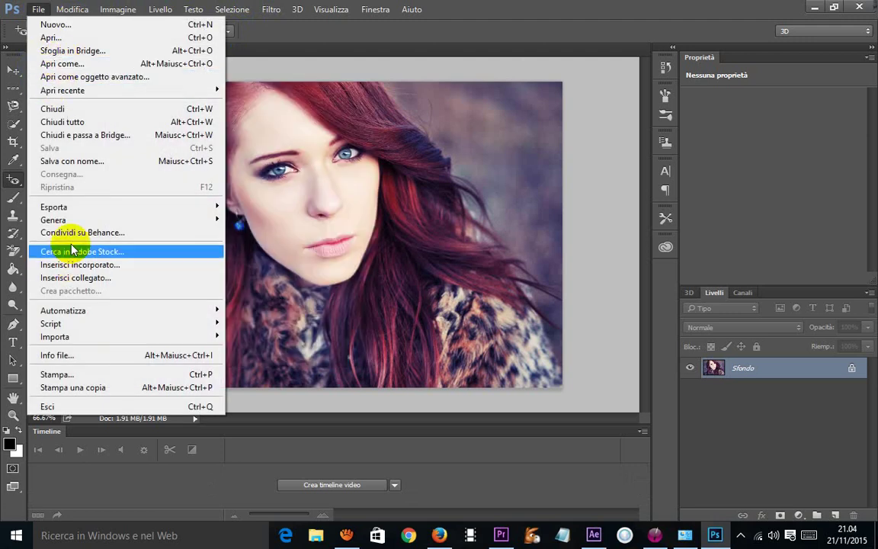
{"action": "mouse_move", "coordinate": [63, 310]}
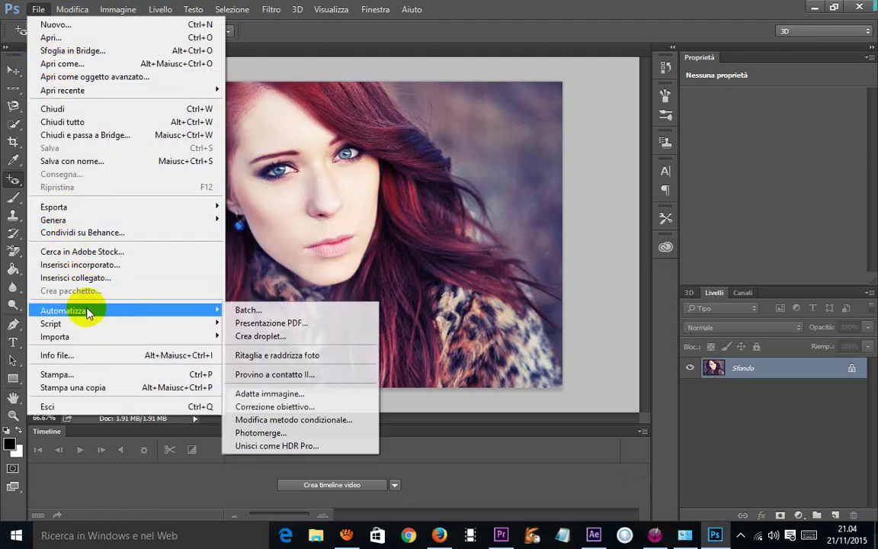
{"action": "left_click", "coordinate": [248, 311]}
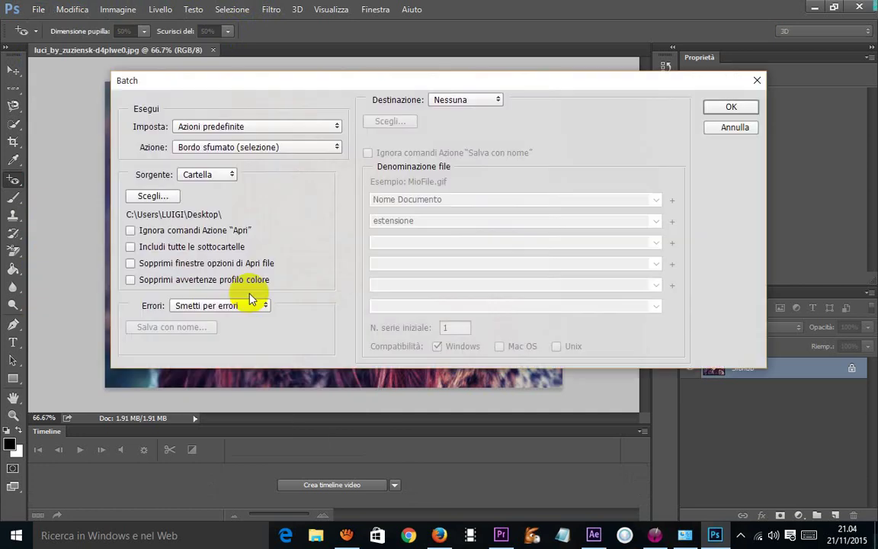
{"action": "left_click", "coordinate": [216, 126]}
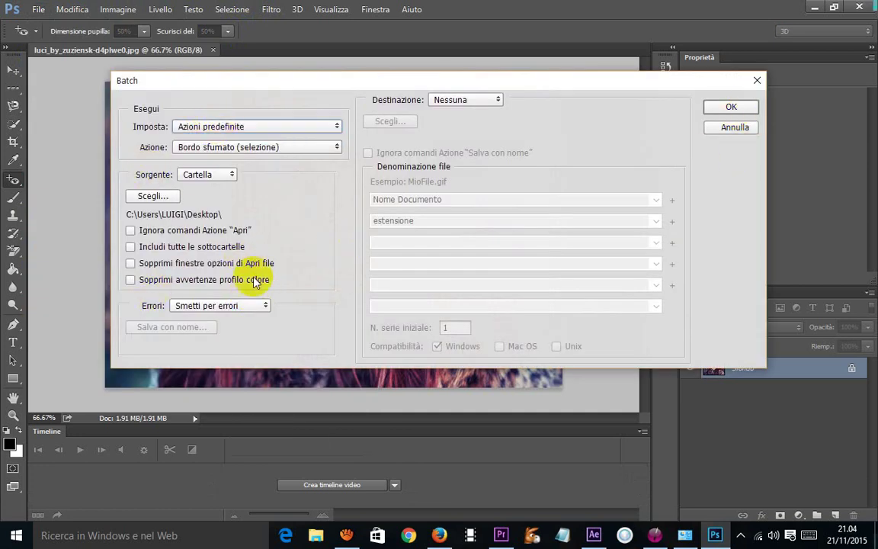
{"action": "left_click", "coordinate": [734, 108]}
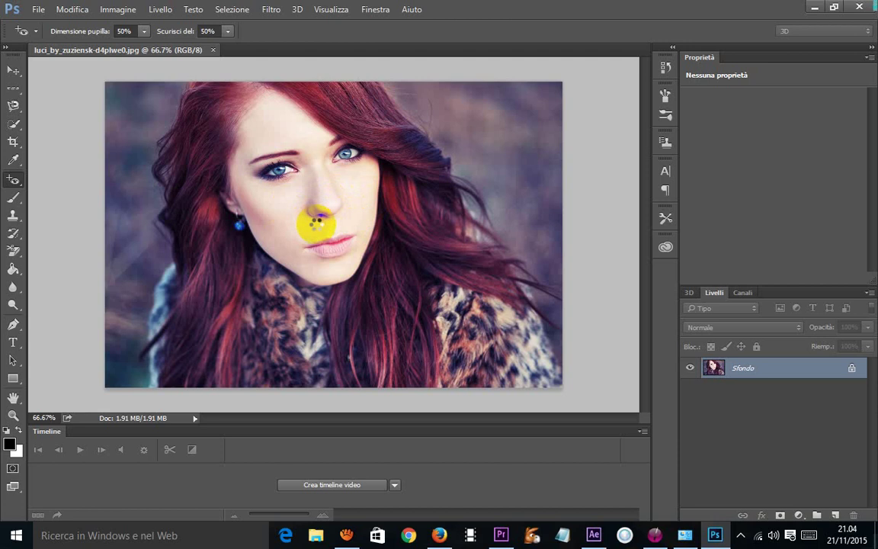
{"action": "left_click", "coordinate": [227, 201]}
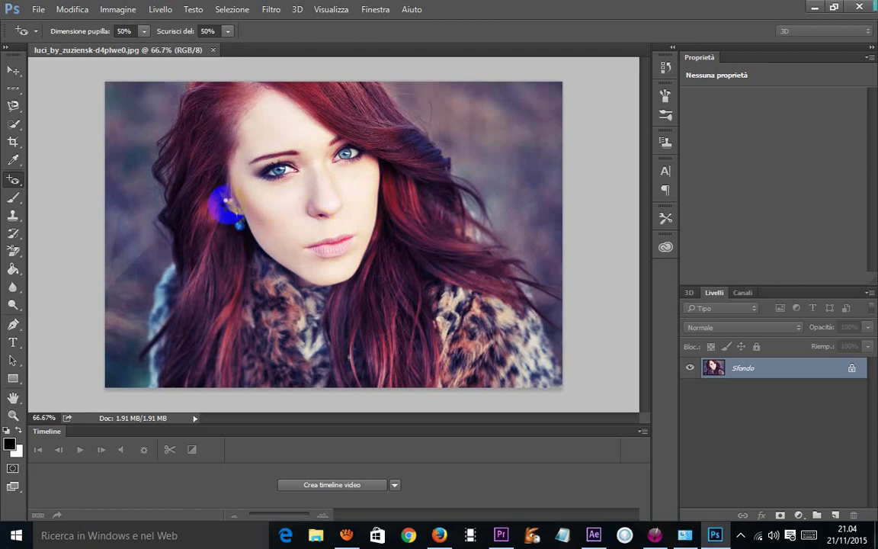
{"action": "left_click", "coordinate": [405, 337]}
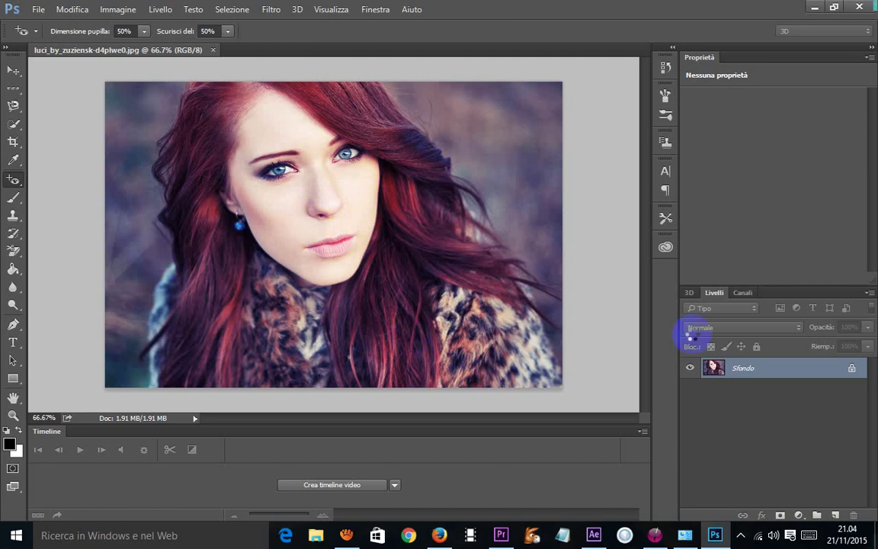
{"action": "left_click", "coordinate": [827, 375]}
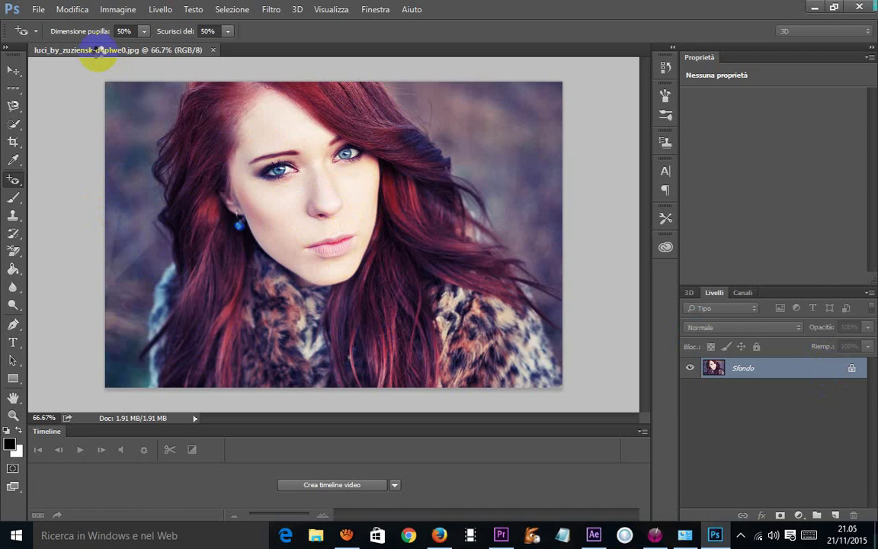
{"action": "left_click", "coordinate": [382, 320]}
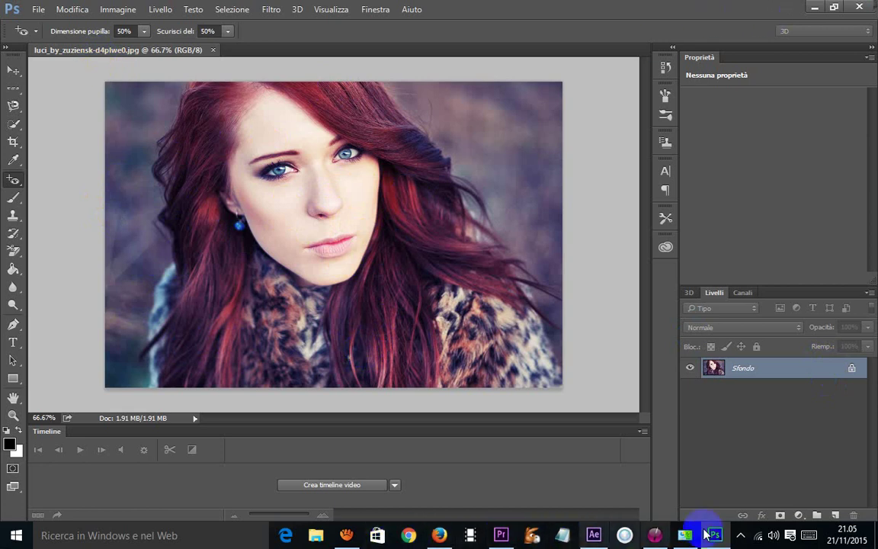
Step: Create a new Premiere Pro project named ok1, then return to the Photoshop portrait
{"action": "left_click", "coordinate": [501, 535]}
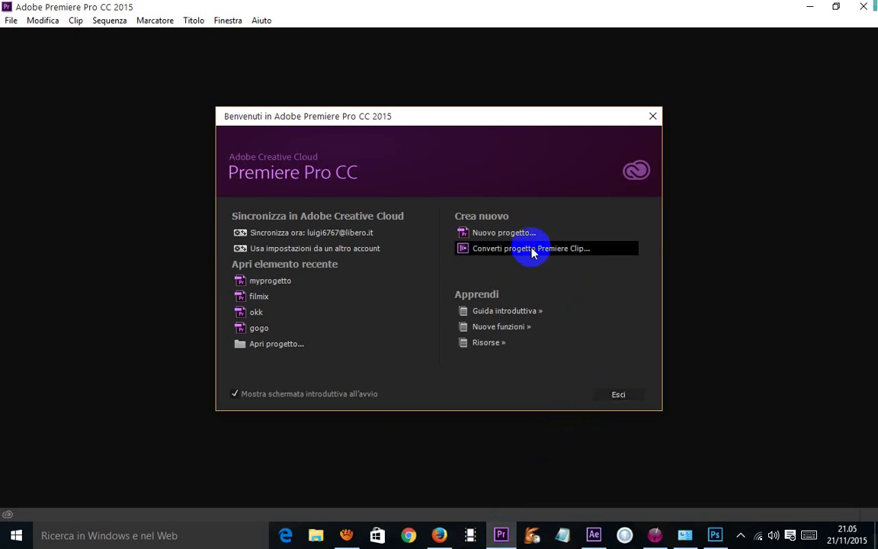
{"action": "left_click", "coordinate": [525, 234]}
{"action": "type", "text": "ok1"}
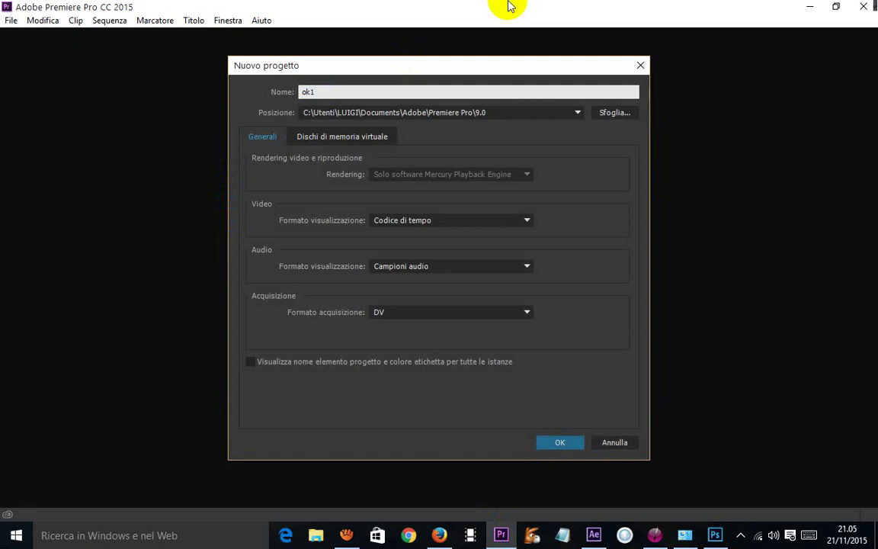
{"action": "left_click", "coordinate": [559, 442]}
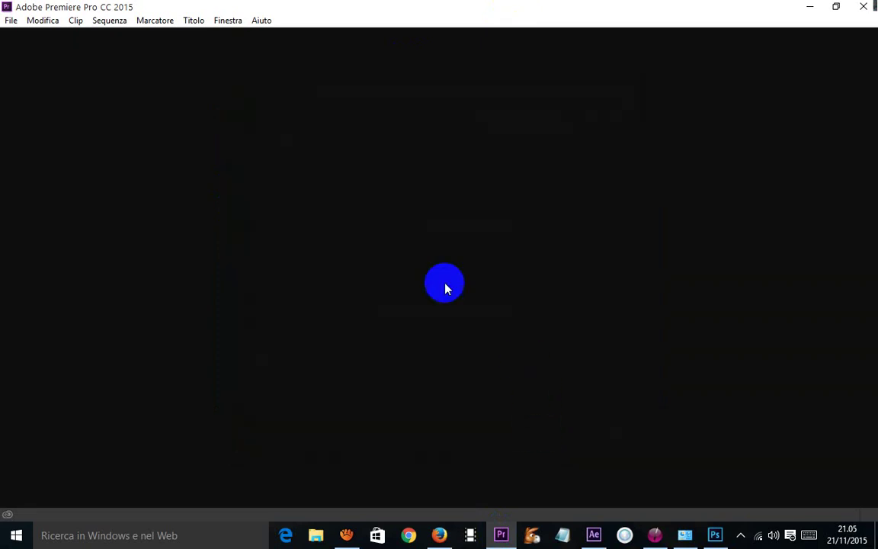
{"action": "left_click", "coordinate": [717, 537]}
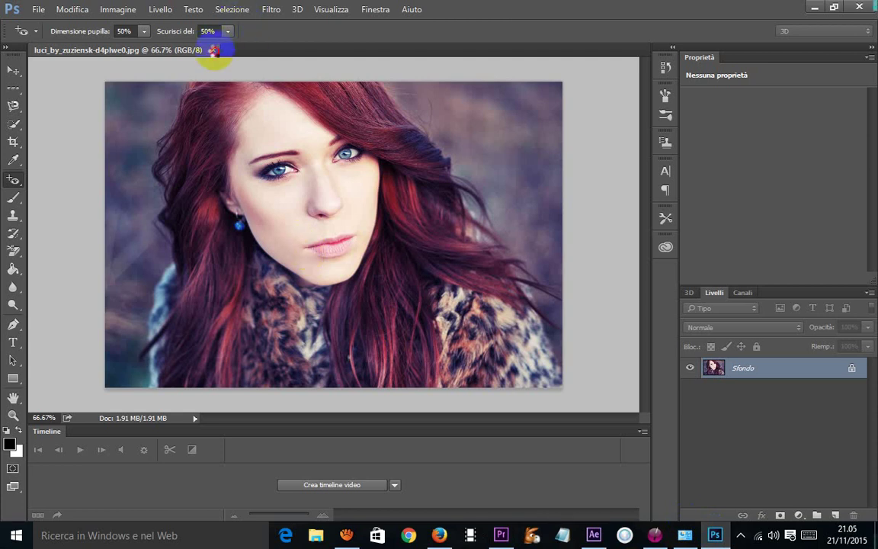
Step: Write 'si è bloccato, non funziona al momento, ah ok, ora pare di si' in Notepad, then minimise it
{"action": "left_click", "coordinate": [562, 533]}
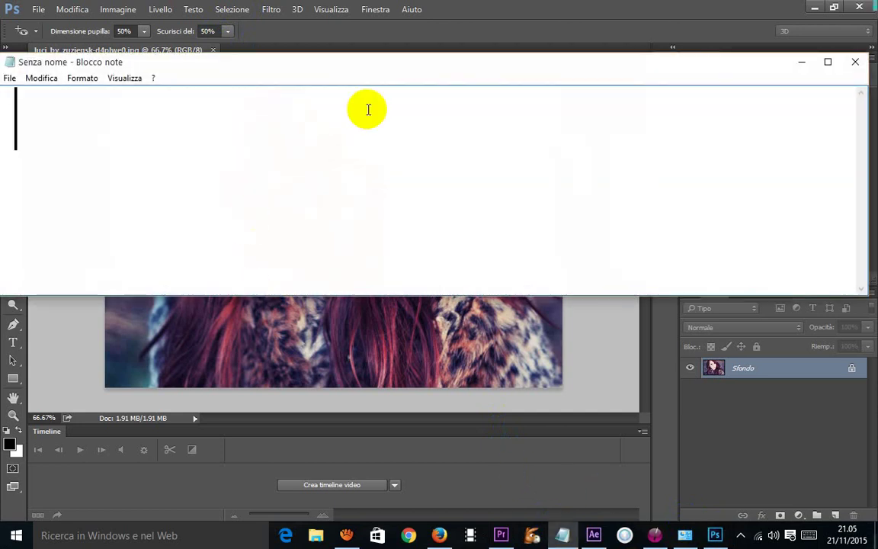
{"action": "type", "text": "si è blo"}
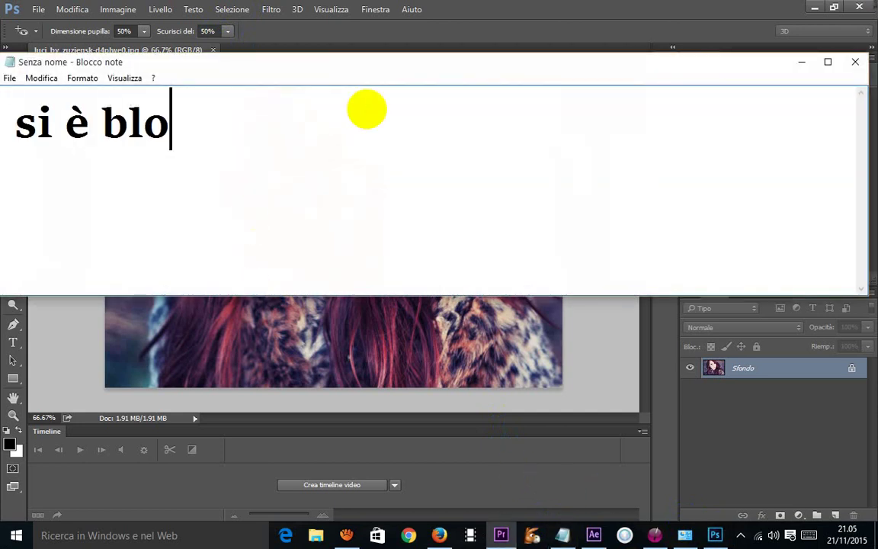
{"action": "type", "text": "ccato, non f"}
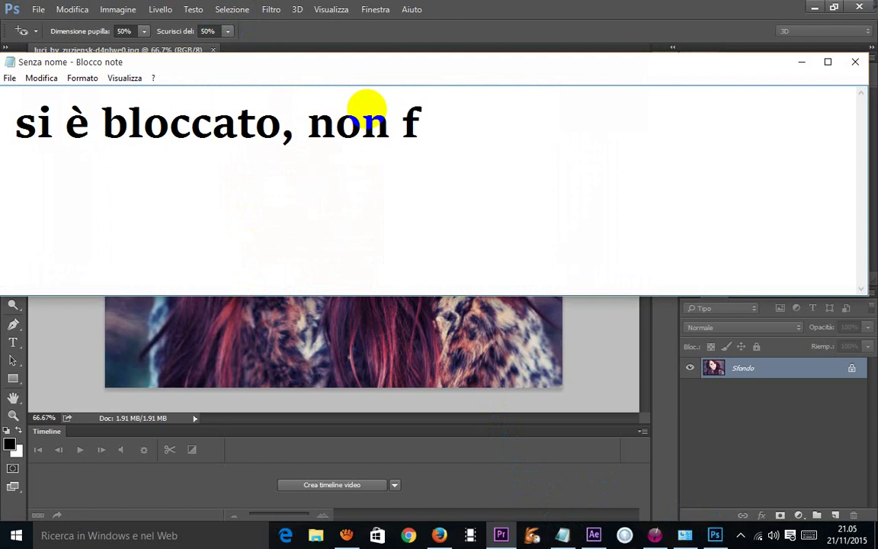
{"action": "type", "text": "unziona al mome"}
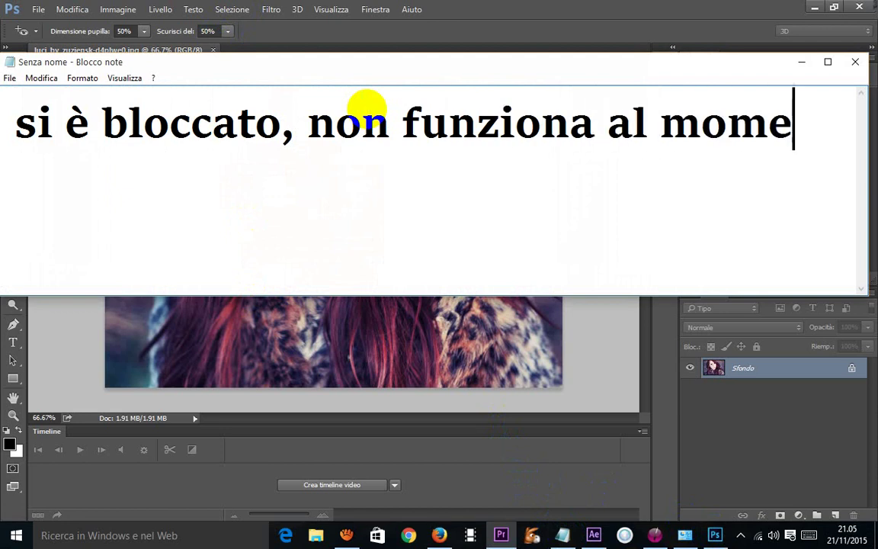
{"action": "type", "text": "nto , "}
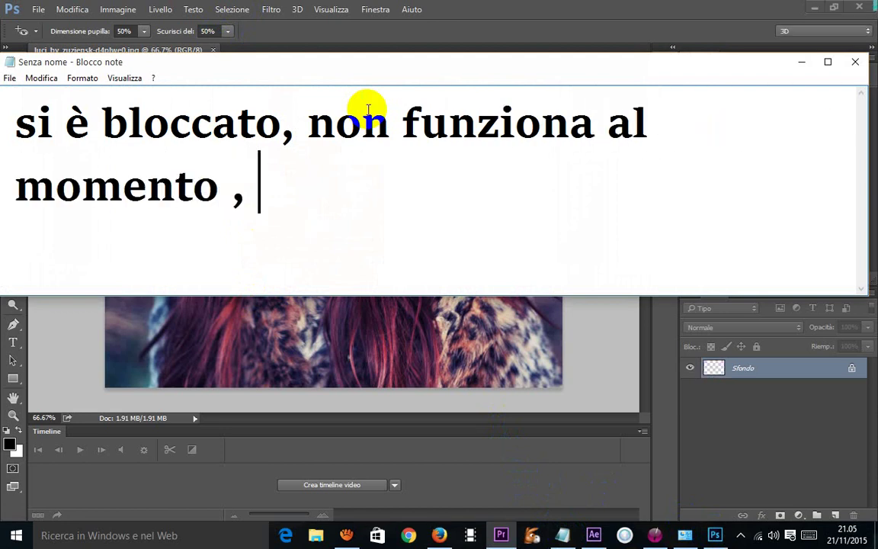
{"action": "type", "text": "a"}
{"action": "key", "text": "BackSpace"}
{"action": "type", "text": "h "}
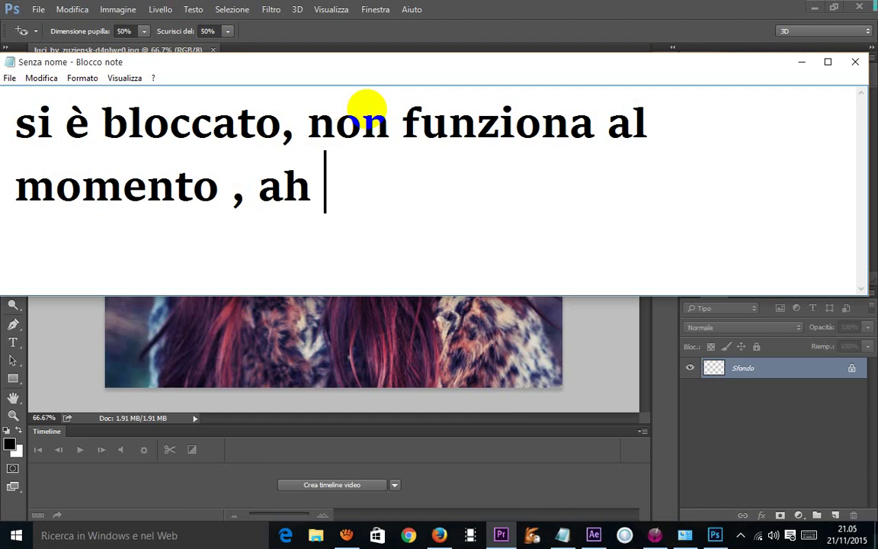
{"action": "type", "text": "ok, ora par"}
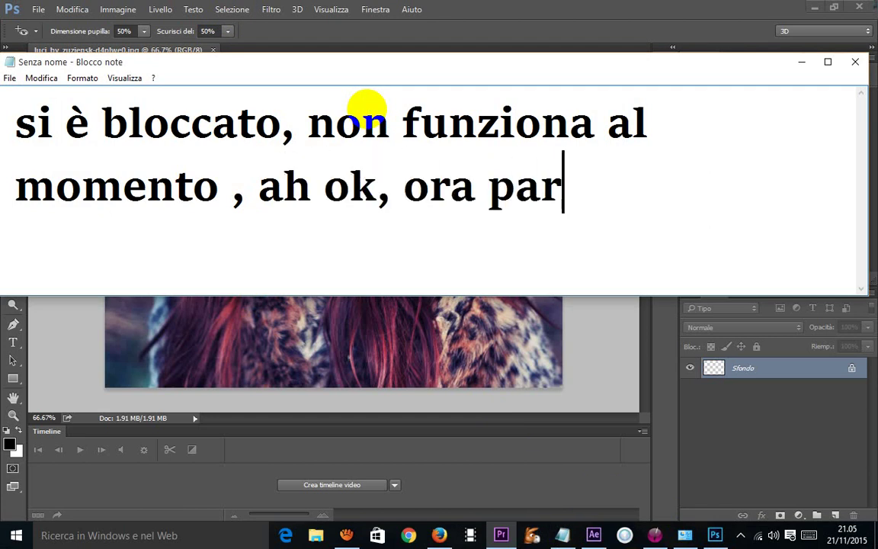
{"action": "type", "text": "e di si"}
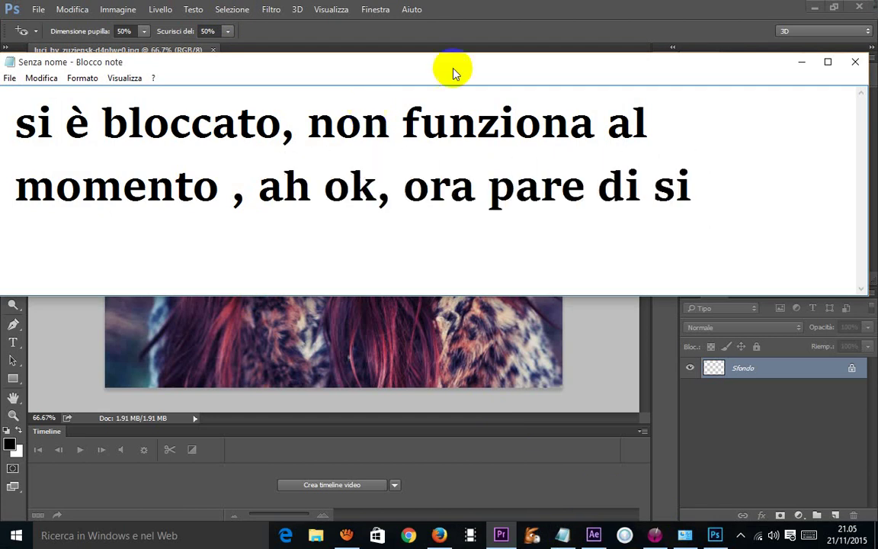
{"action": "left_click", "coordinate": [803, 63]}
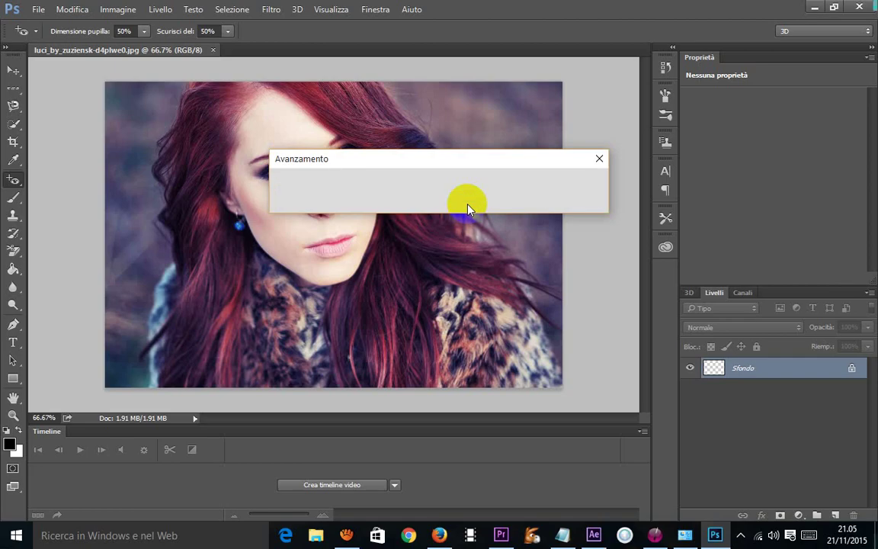
{"action": "left_click", "coordinate": [180, 131]}
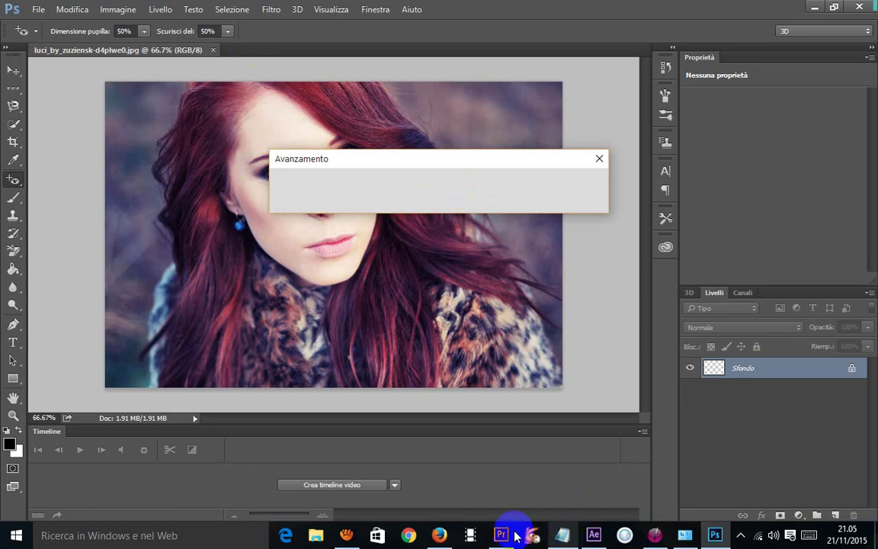
{"action": "left_click", "coordinate": [439, 536]}
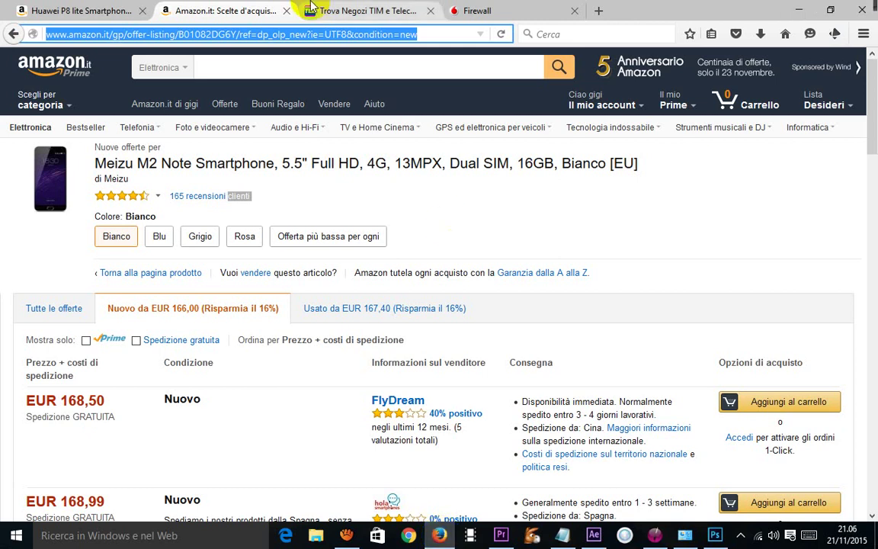
Step: View the Huawei P8 lite Amazon listing at EUR 210,00, then switch to After Effects
{"action": "left_click", "coordinate": [383, 15]}
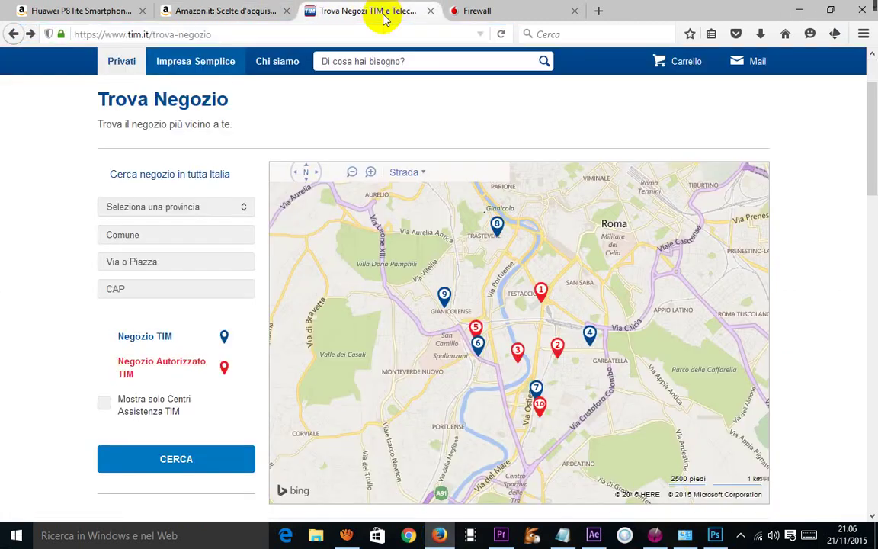
{"action": "left_click", "coordinate": [100, 12]}
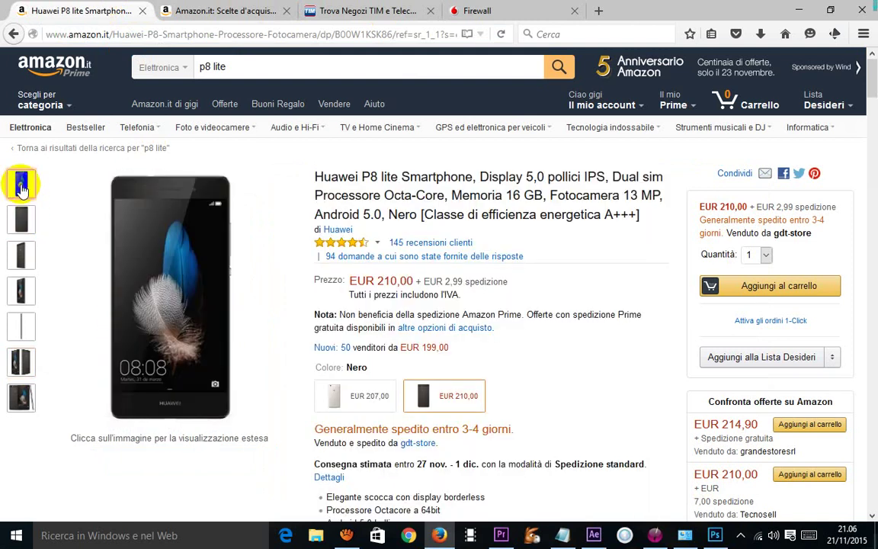
{"action": "left_click", "coordinate": [145, 206]}
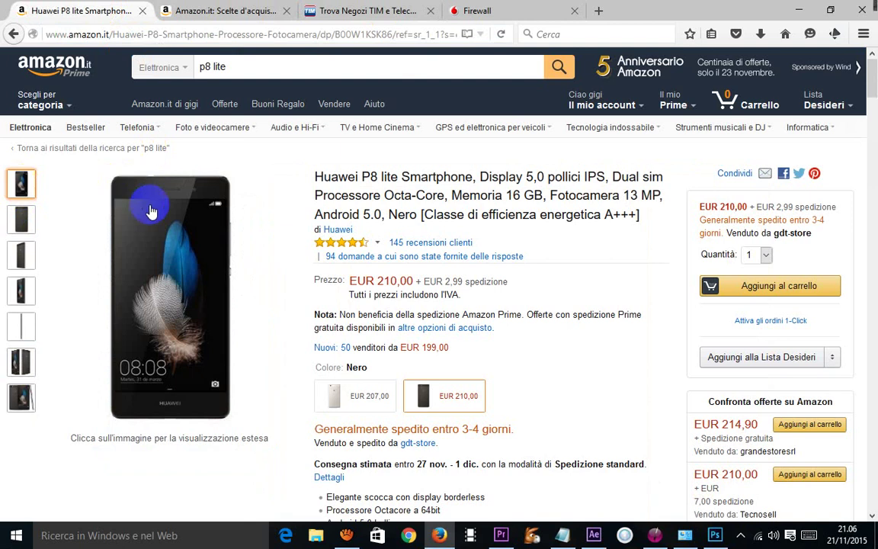
{"action": "left_click", "coordinate": [565, 536]}
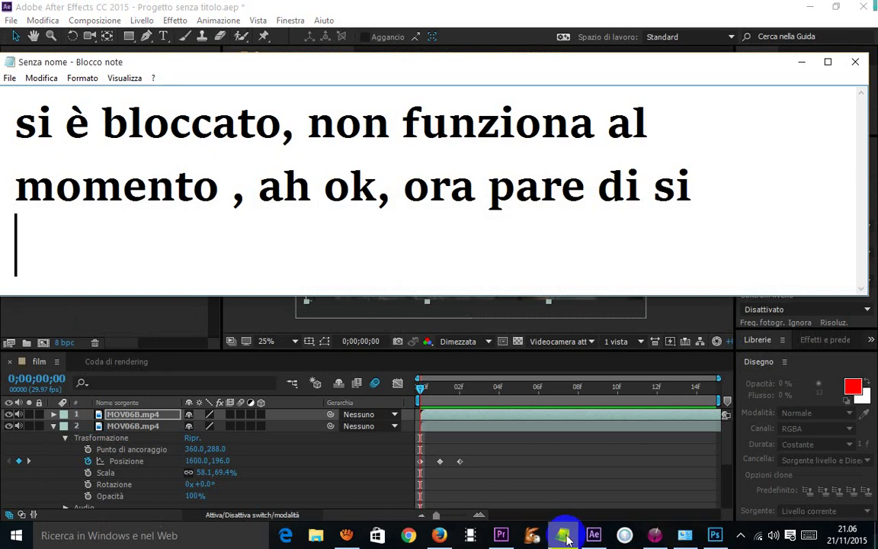
Step: Bring Notepad back and overwrite its entire note with 'bel telefono'
{"action": "left_click", "coordinate": [591, 536]}
{"action": "left_click", "coordinate": [564, 537]}
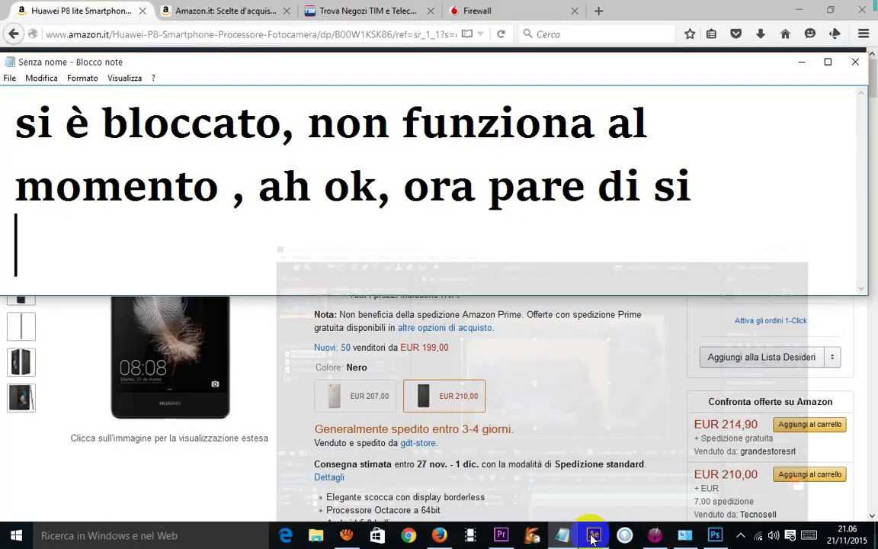
{"action": "left_click", "coordinate": [564, 537]}
{"action": "left_click", "coordinate": [564, 539]}
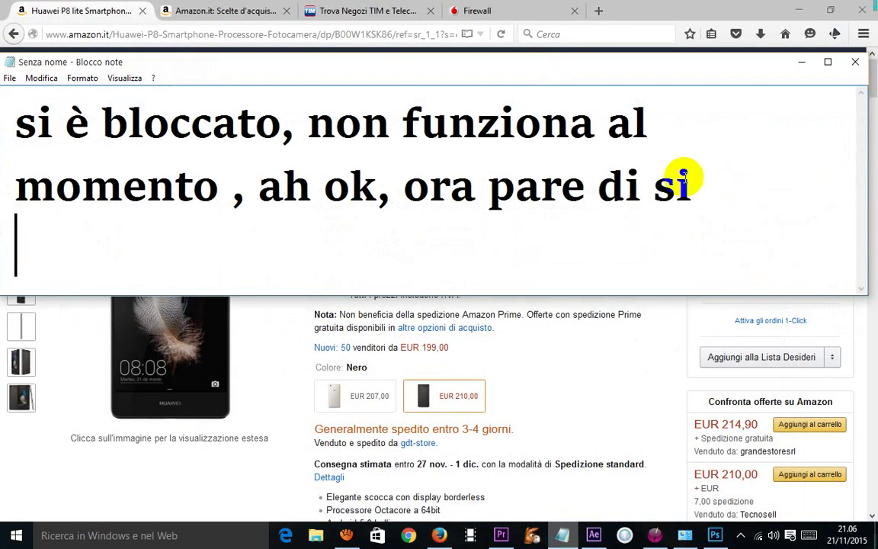
{"action": "left_click_drag", "start_coordinate": [696, 184], "coordinate": [2, 90]}
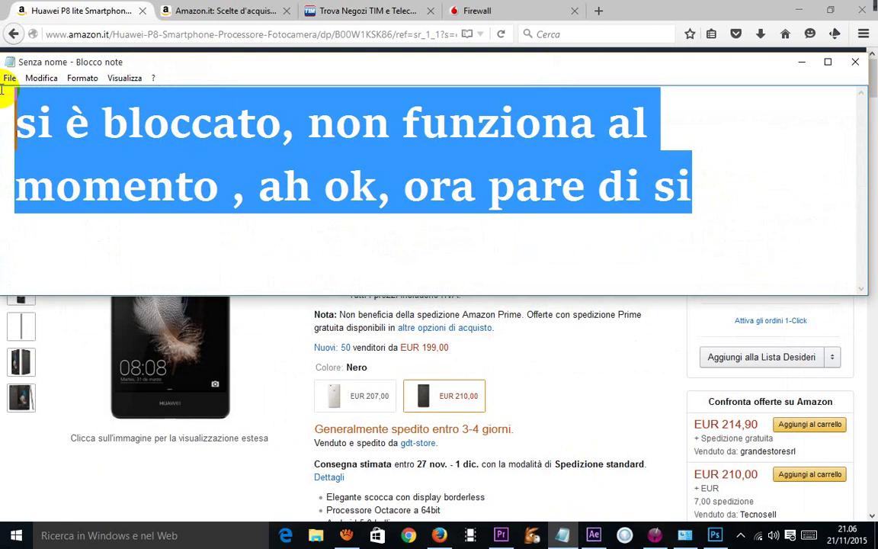
{"action": "type", "text": "bel te"}
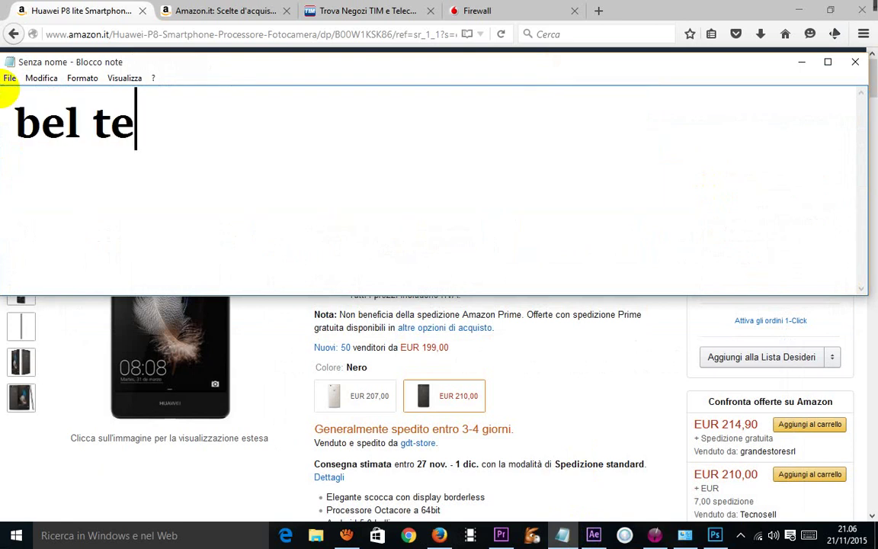
{"action": "type", "text": "lefon"}
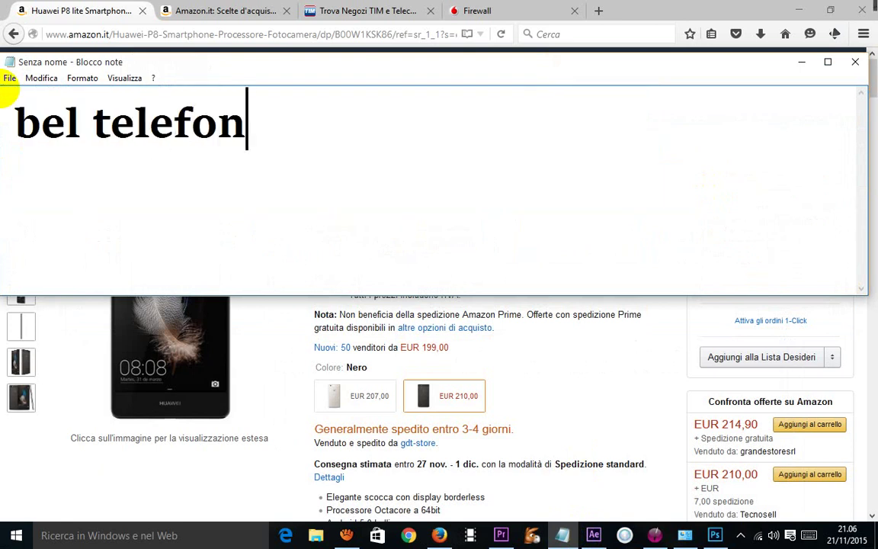
{"action": "type", "text": "o"}
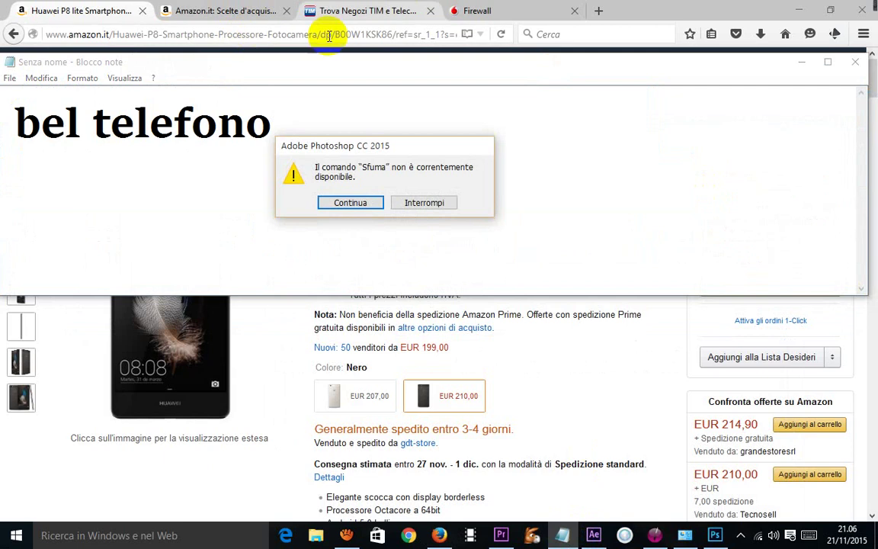
Step: Continue past the Sfuma and Riempi alerts and bring up amore mio piccoletto.jpg
{"action": "left_click", "coordinate": [357, 202]}
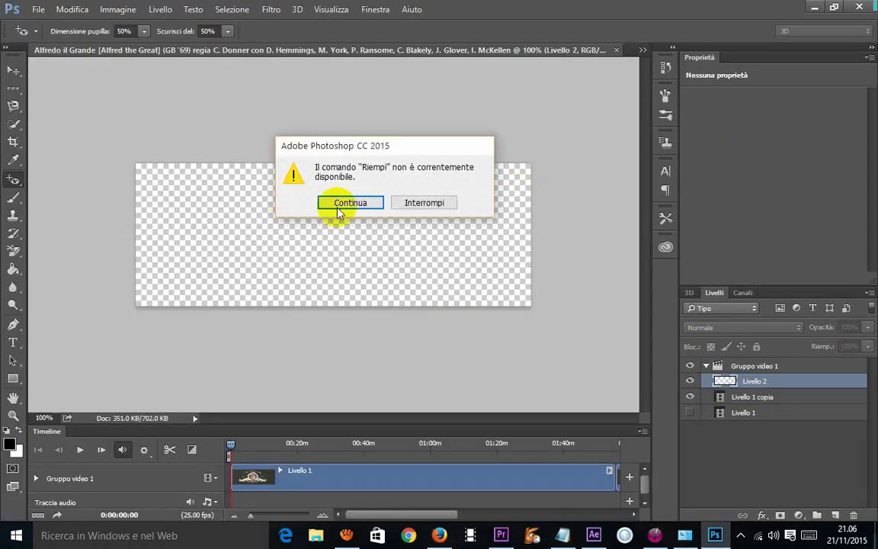
{"action": "left_click", "coordinate": [352, 203]}
{"action": "left_click", "coordinate": [355, 203]}
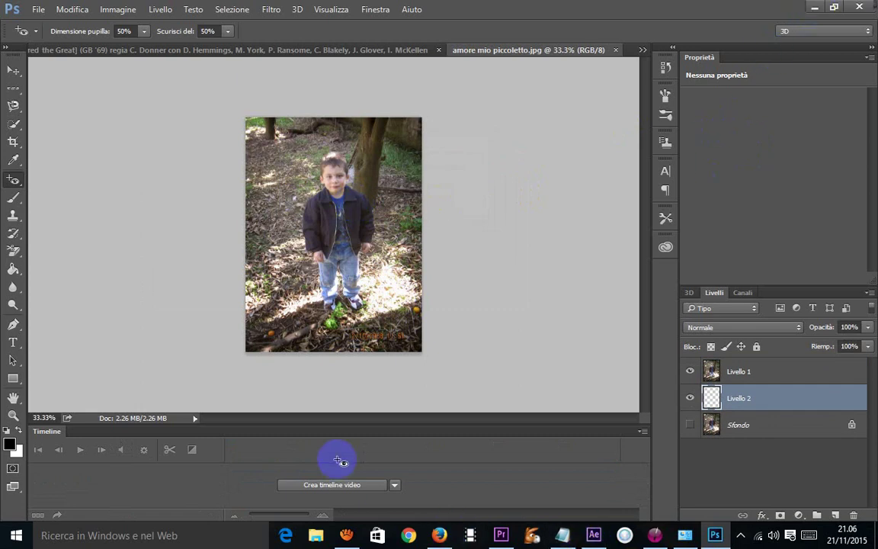
{"action": "left_click", "coordinate": [391, 284]}
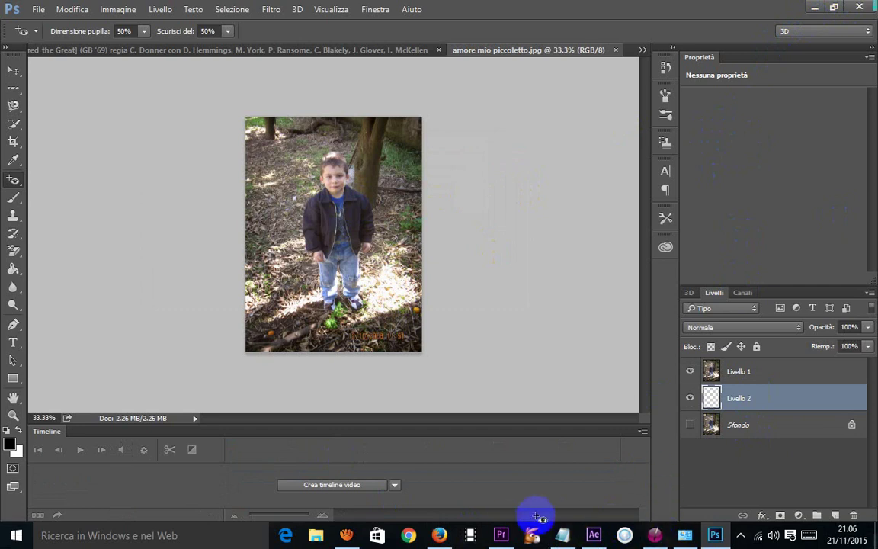
Step: Bring the empty ok1 Premiere project forward and browse the Sequenza and Titolo menus
{"action": "left_click", "coordinate": [508, 524]}
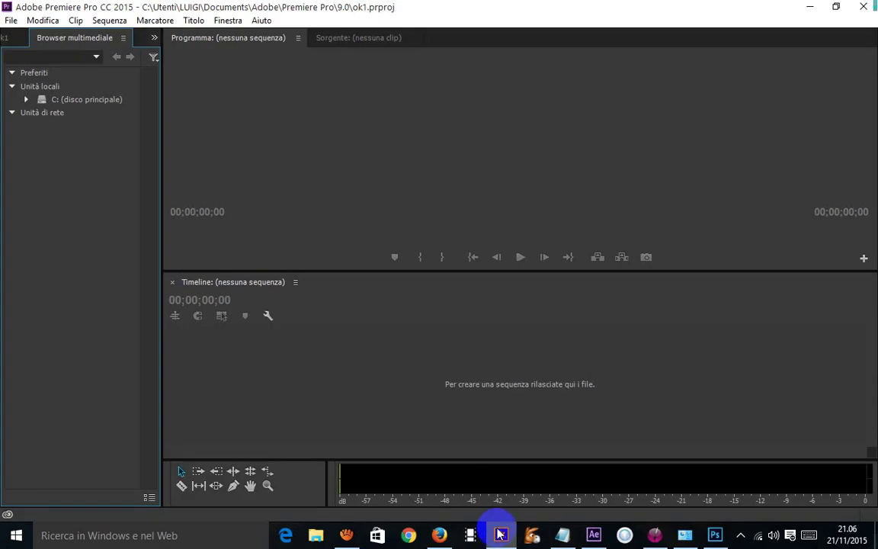
{"action": "left_click", "coordinate": [109, 21]}
{"action": "left_click", "coordinate": [460, 131]}
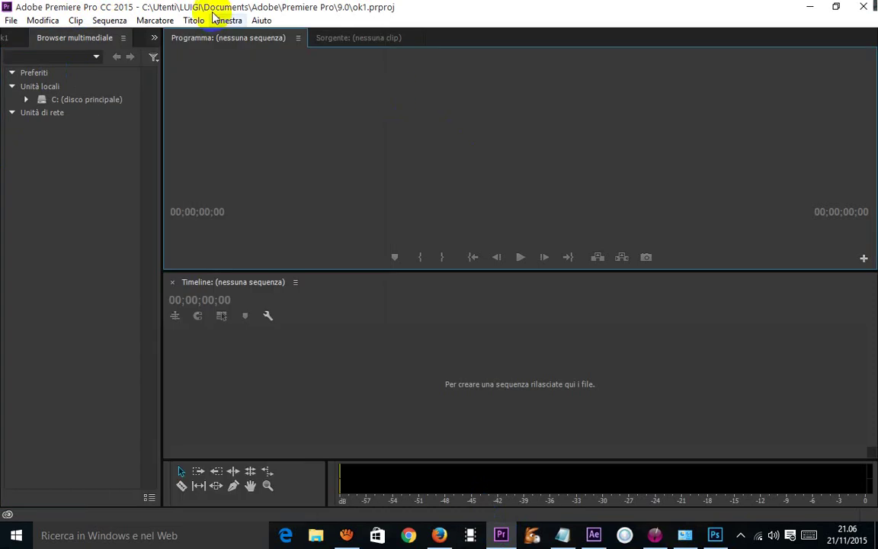
{"action": "left_click", "coordinate": [192, 21]}
{"action": "mouse_move", "coordinate": [11, 20]}
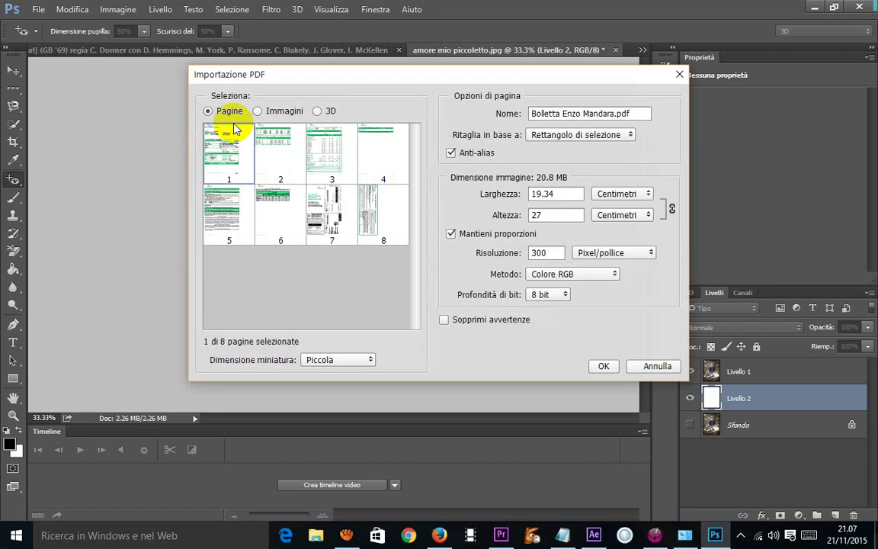
Step: Import PDF page 1, continue past the action alerts, then select 'bel telefo' in Notepad
{"action": "left_click", "coordinate": [603, 366]}
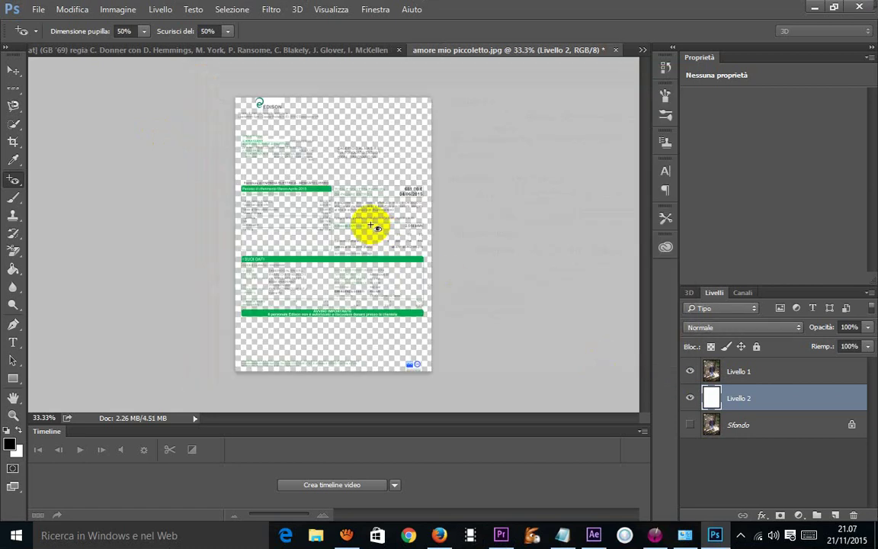
{"action": "left_click", "coordinate": [337, 204]}
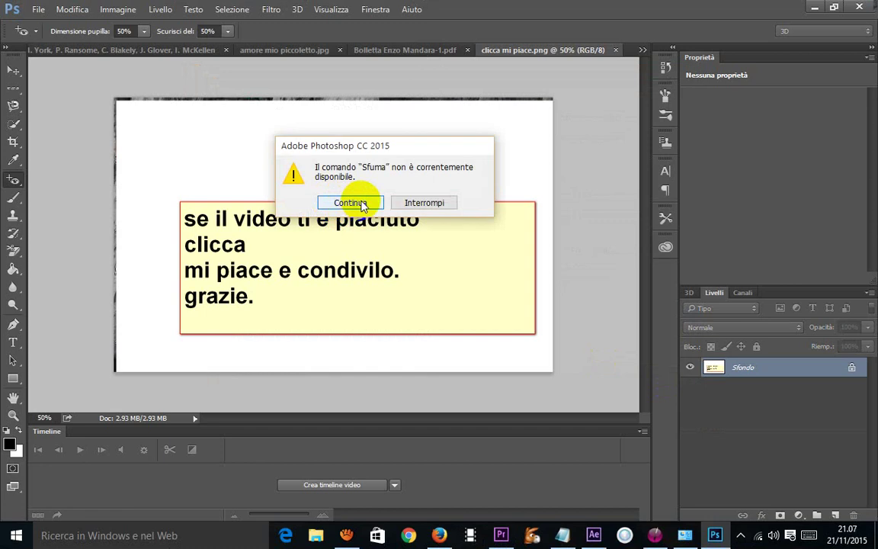
{"action": "left_click", "coordinate": [361, 204]}
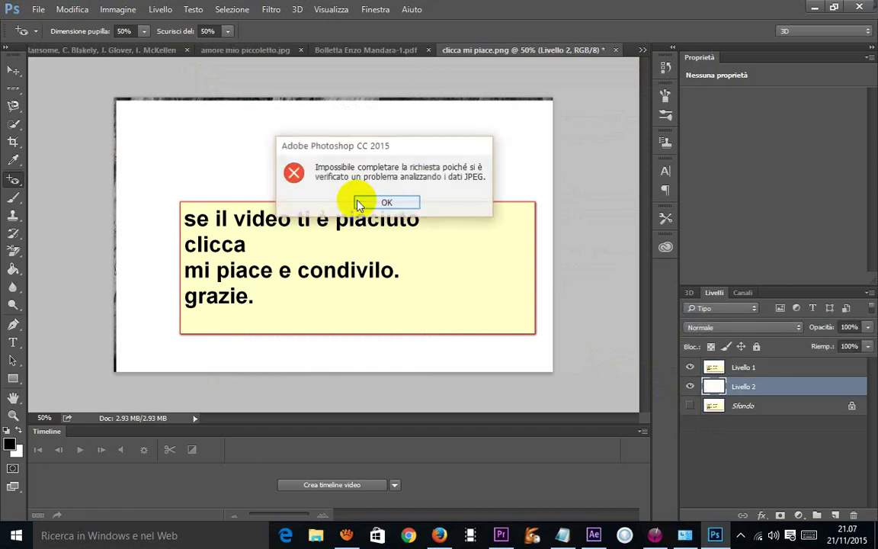
{"action": "left_click", "coordinate": [358, 203]}
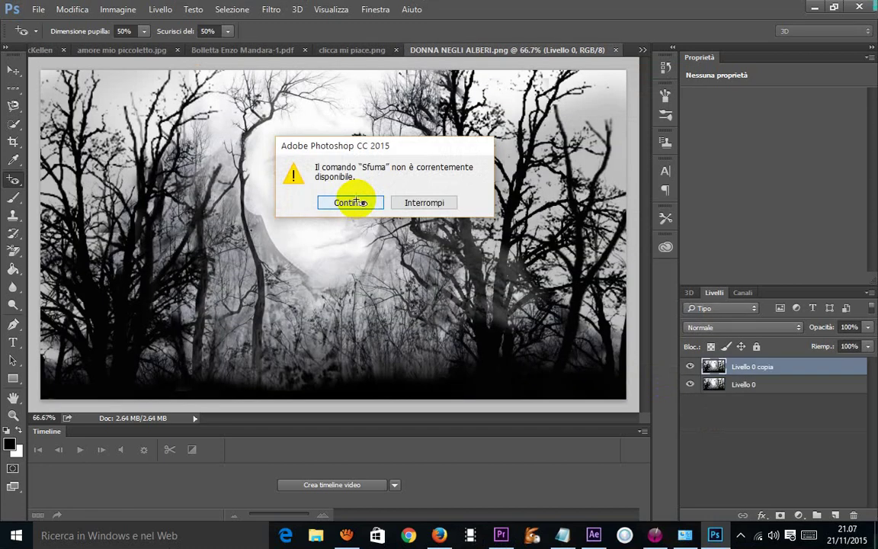
{"action": "left_click", "coordinate": [355, 201]}
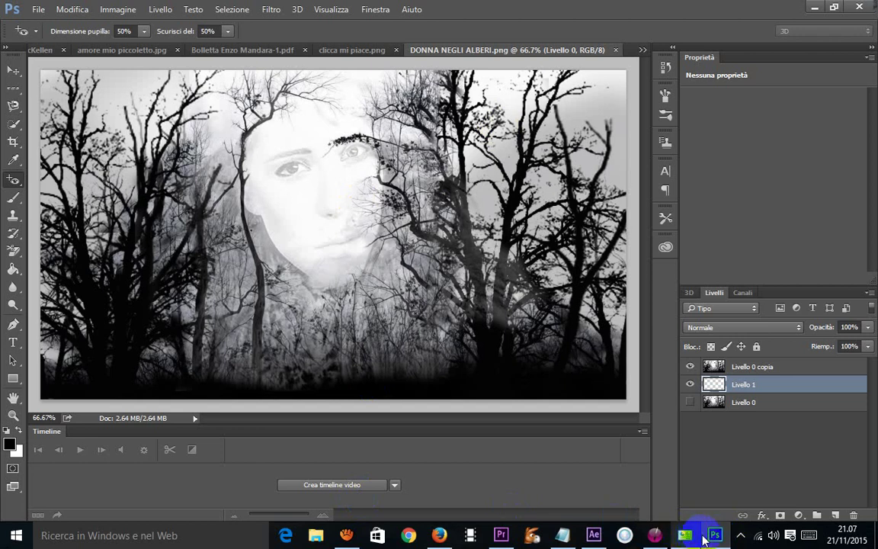
{"action": "left_click", "coordinate": [563, 534]}
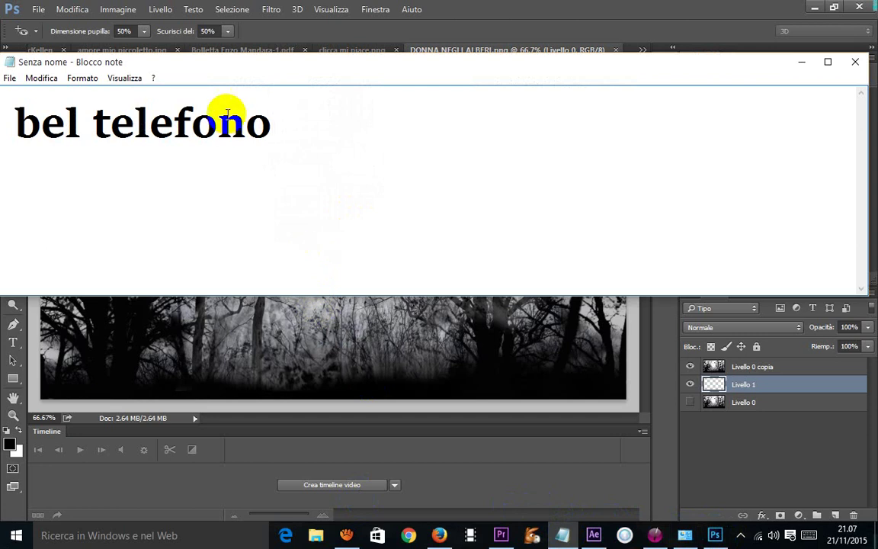
{"action": "left_click_drag", "start_coordinate": [221, 120], "coordinate": [2, 136]}
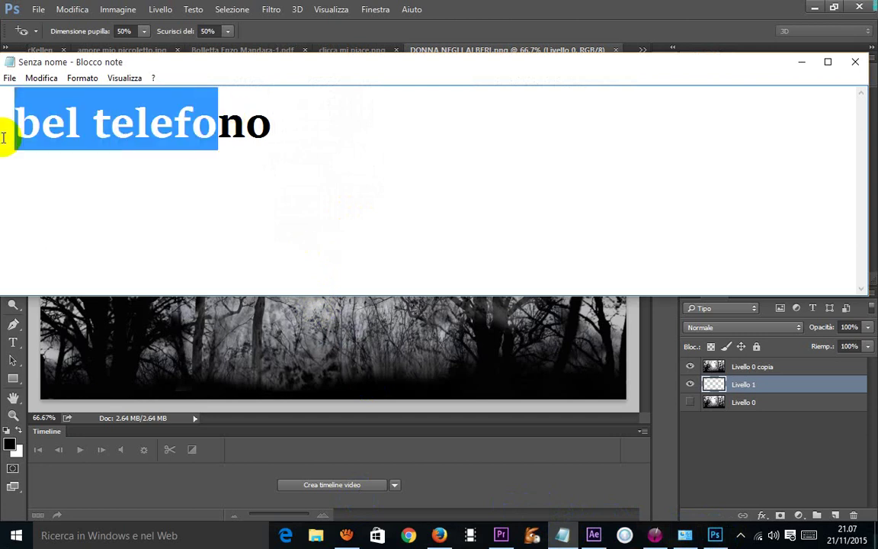
Step: Retype the note as 'mA CHE STO COMBINANDO ??', minimise Notepad, and return to Firefox
{"action": "type", "text": "m XH W"}
{"action": "key", "text": "BackSpace"}
{"action": "key", "text": "BackSpace"}
{"action": "key", "text": "BackSpace"}
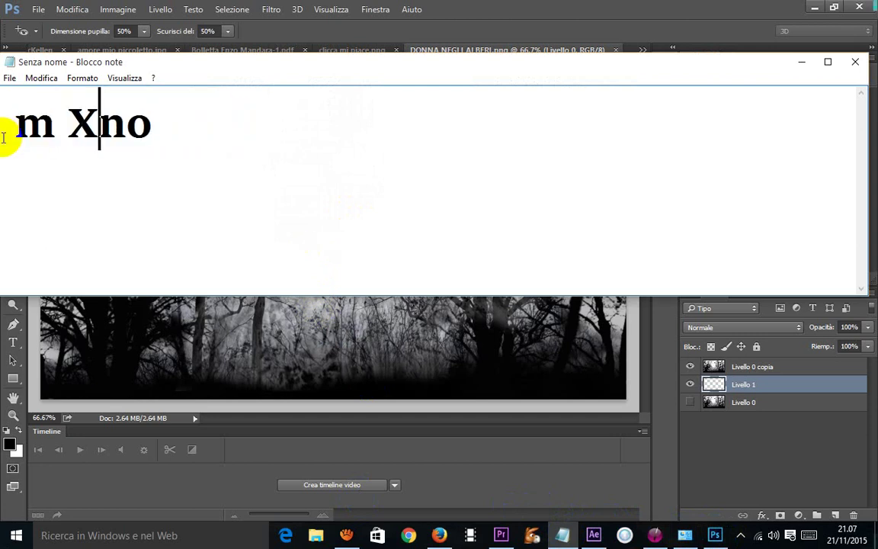
{"action": "key", "text": "BackSpace"}
{"action": "key", "text": "BackSpace"}
{"action": "type", "text": "A CHE "}
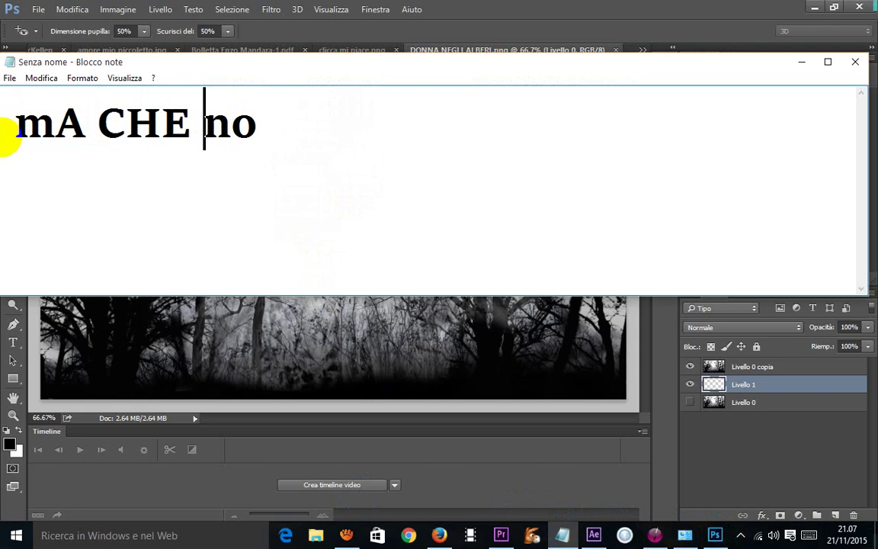
{"action": "type", "text": "STO COMB"}
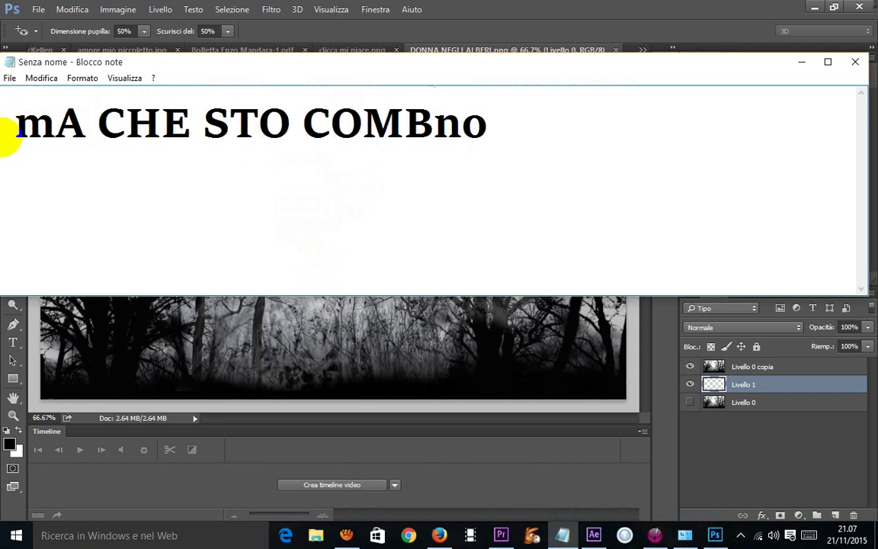
{"action": "type", "text": "IM"}
{"action": "key", "text": "BackSpace"}
{"action": "type", "text": "NANDO  "}
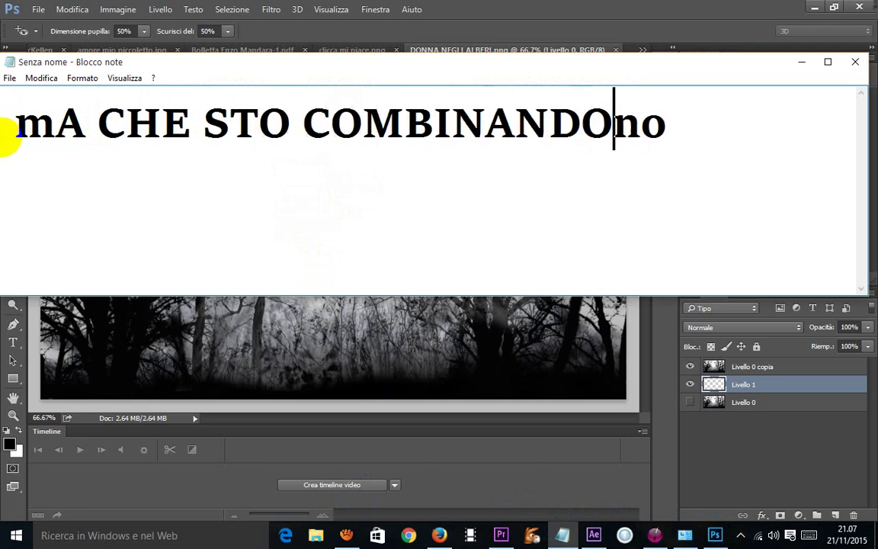
{"action": "type", "text": "?"}
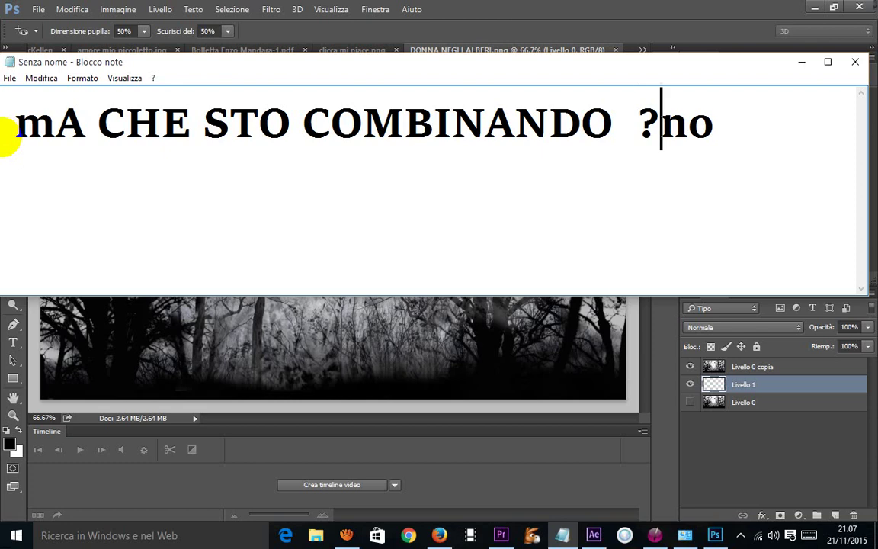
{"action": "type", "text": "?"}
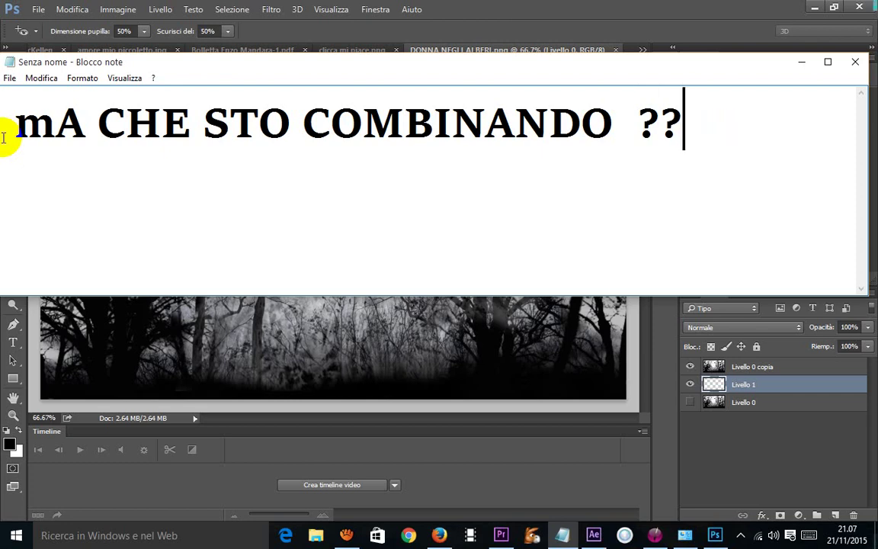
{"action": "left_click", "coordinate": [806, 62]}
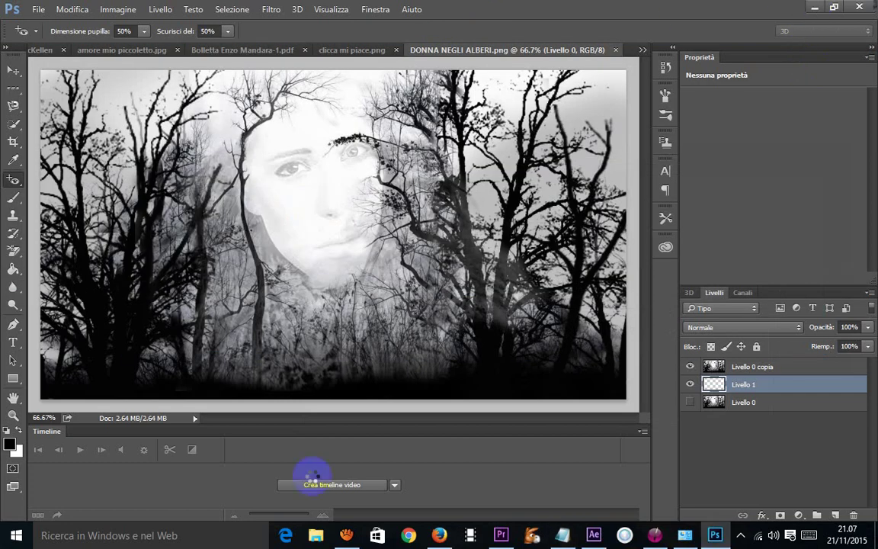
{"action": "left_click", "coordinate": [428, 538]}
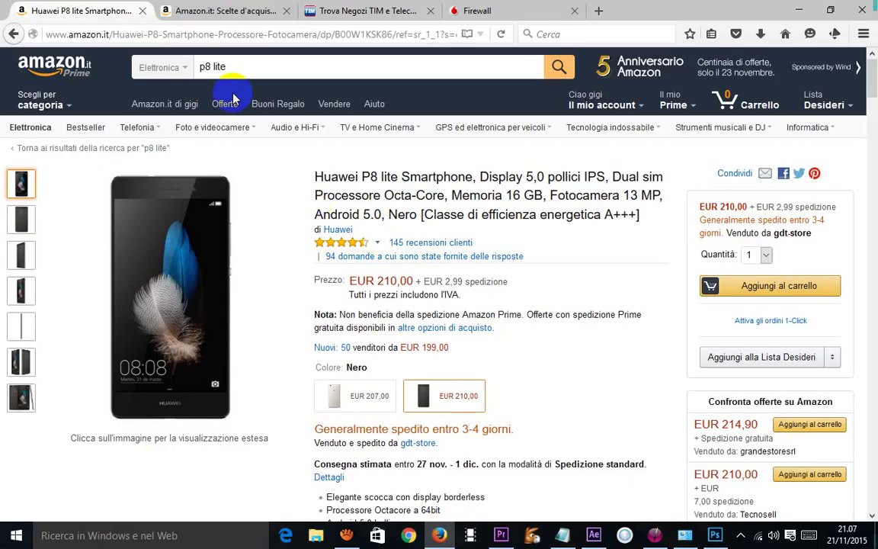
Step: Return to the p8 lite results, open the gold HUAWEI P8 Lite 4G LTE listing, then aTube Catcher
{"action": "left_click", "coordinate": [173, 107]}
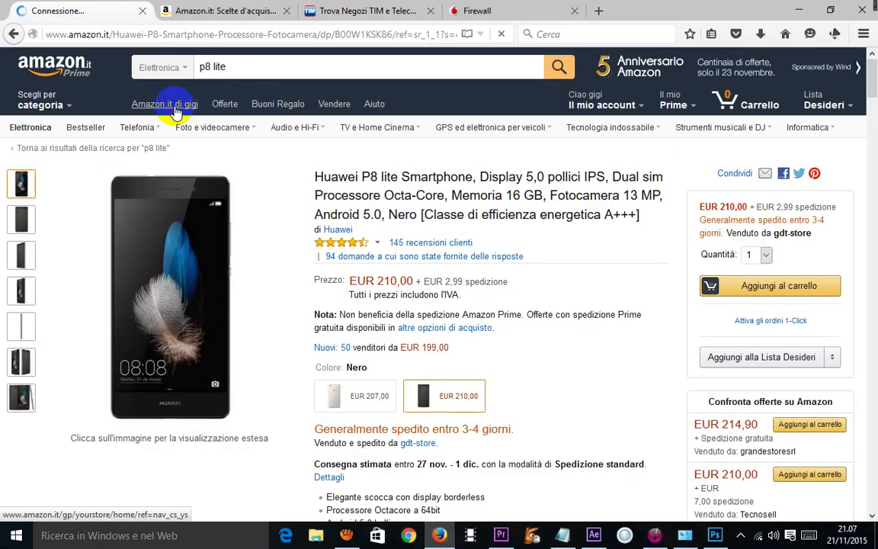
{"action": "left_click", "coordinate": [13, 35]}
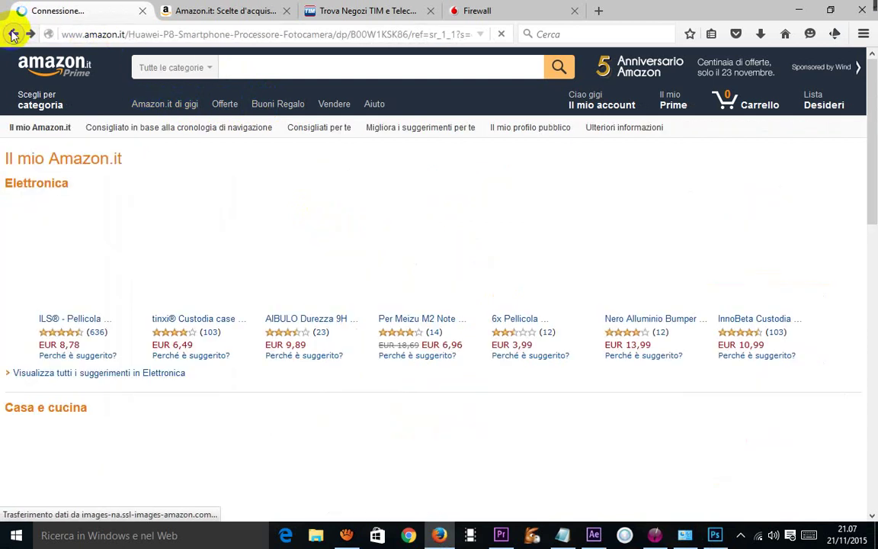
{"action": "left_click", "coordinate": [13, 34]}
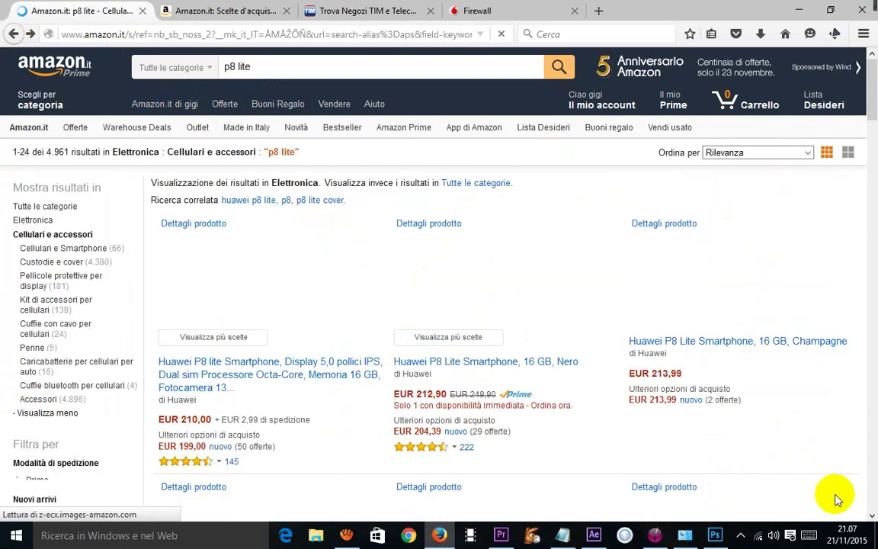
{"action": "scroll", "coordinate": [718, 343], "scroll_direction": "down", "scroll_amount": 3}
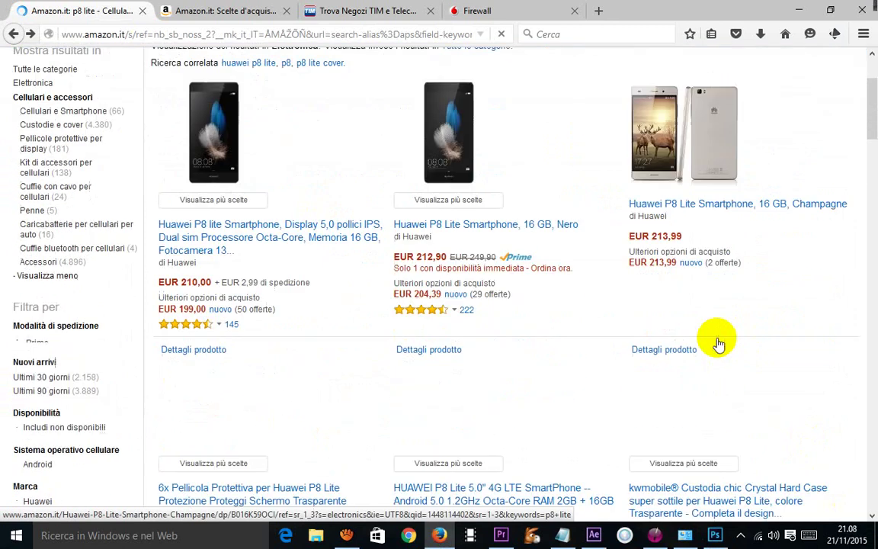
{"action": "scroll", "coordinate": [718, 343], "scroll_direction": "down", "scroll_amount": 5}
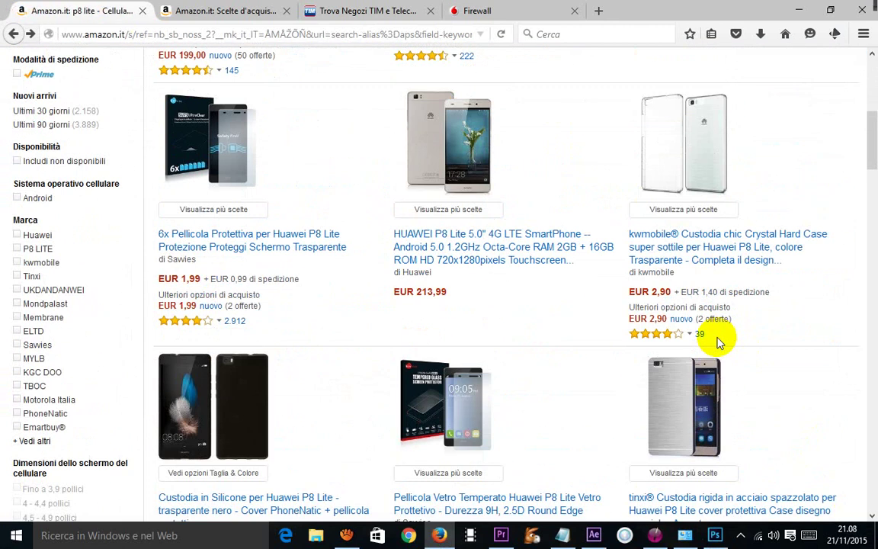
{"action": "left_click", "coordinate": [529, 264]}
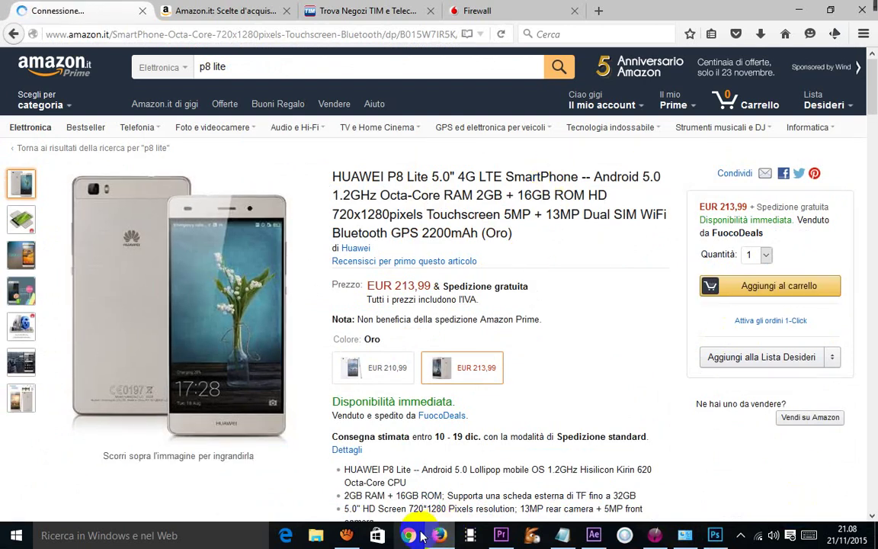
{"action": "left_click", "coordinate": [351, 538]}
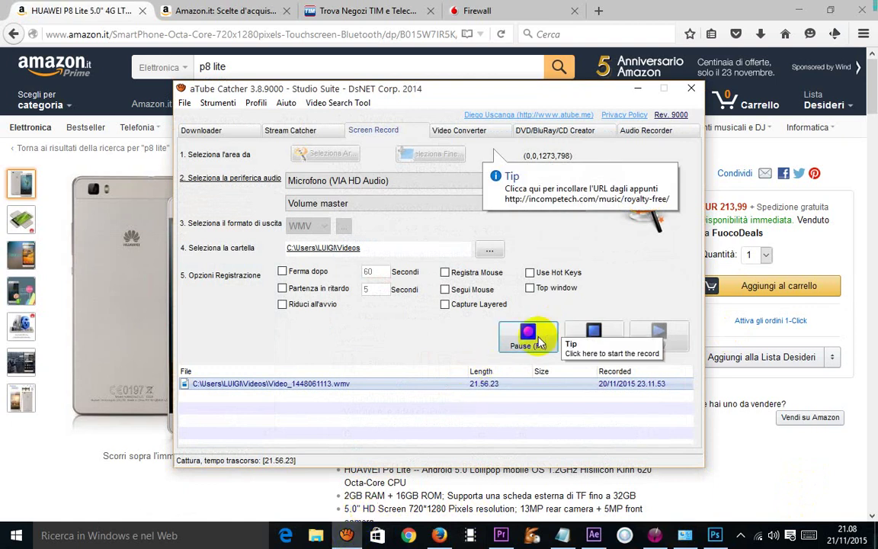
Step: Stop the screen recording and open its Videos output folder in File Explorer
{"action": "left_click", "coordinate": [592, 336]}
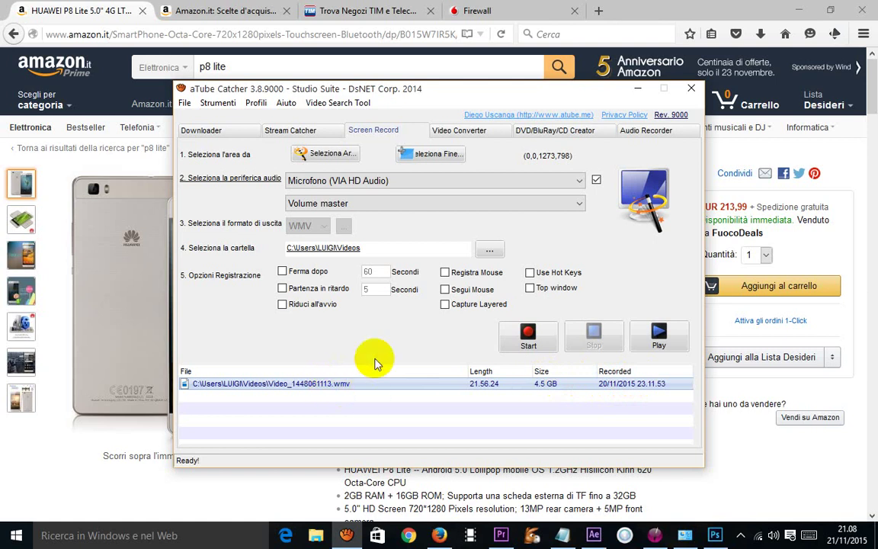
{"action": "double_click", "coordinate": [291, 383]}
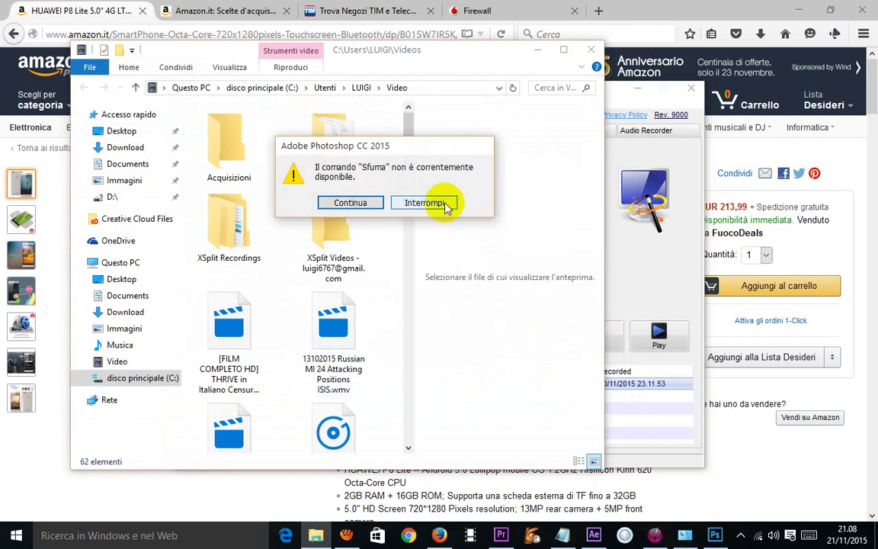
Step: Cancel both interrupted Photoshop batch dialogs and scroll down to the XiaoYing video files
{"action": "left_click", "coordinate": [448, 206]}
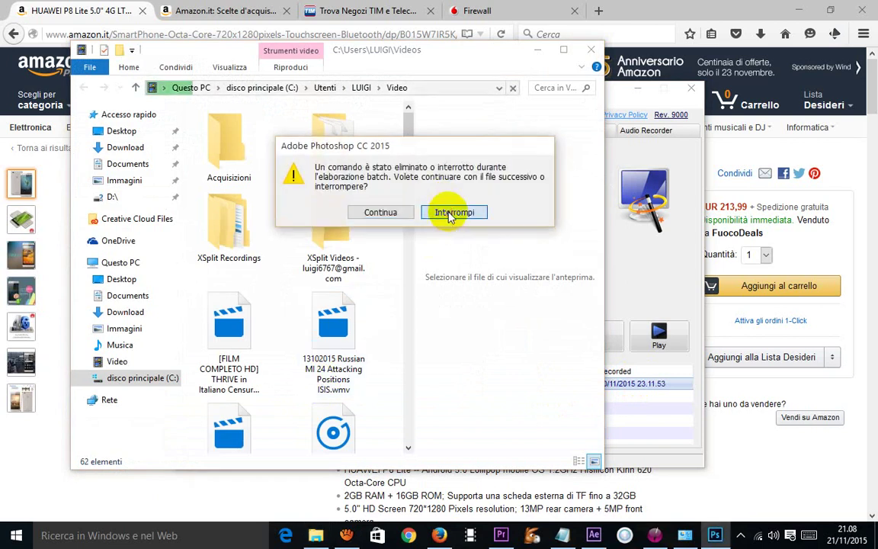
{"action": "left_click", "coordinate": [451, 213]}
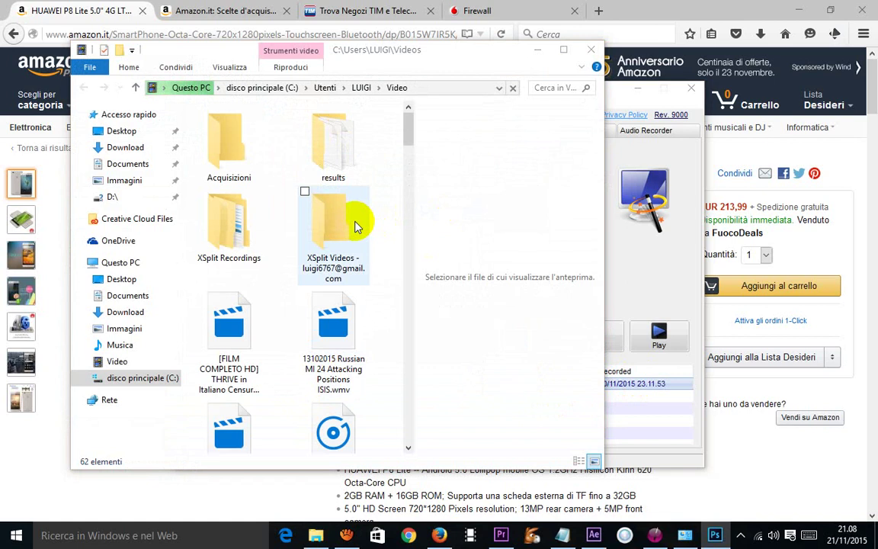
{"action": "scroll", "coordinate": [359, 231], "scroll_direction": "down", "scroll_amount": 5}
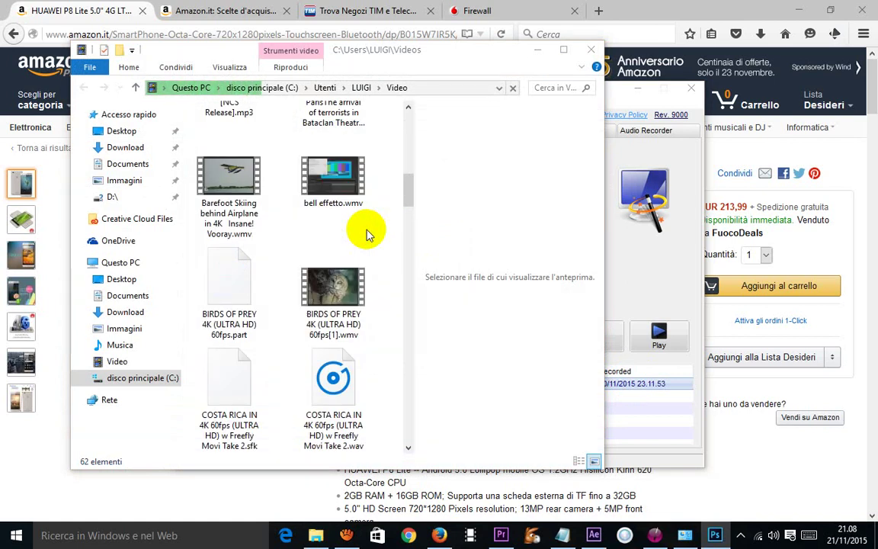
{"action": "scroll", "coordinate": [366, 232], "scroll_direction": "down", "scroll_amount": 5}
{"action": "scroll", "coordinate": [366, 233], "scroll_direction": "down", "scroll_amount": 5}
{"action": "scroll", "coordinate": [366, 233], "scroll_direction": "down", "scroll_amount": 5}
{"action": "scroll", "coordinate": [366, 233], "scroll_direction": "down", "scroll_amount": 3}
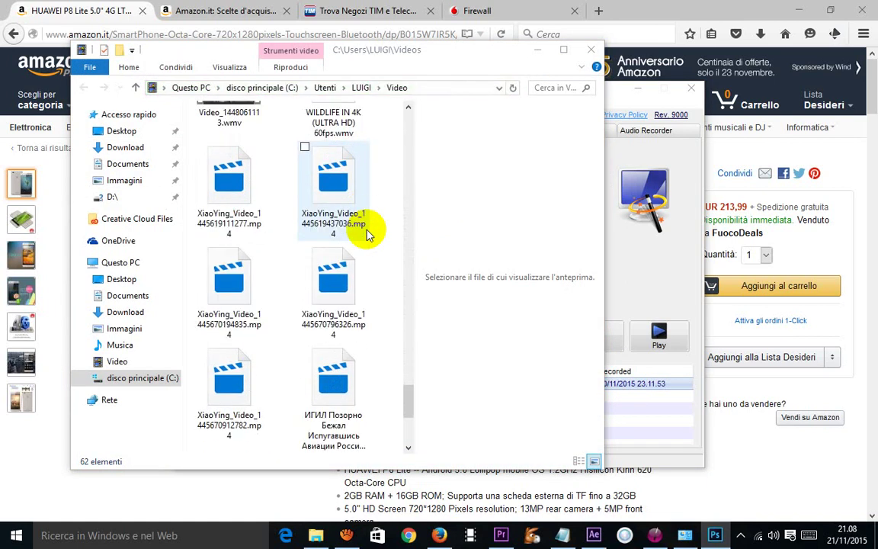
Step: Preview the sun clip XiaoYing_Video_1445619437036.mp4 in Film e TV, then close the player
{"action": "left_click", "coordinate": [244, 289]}
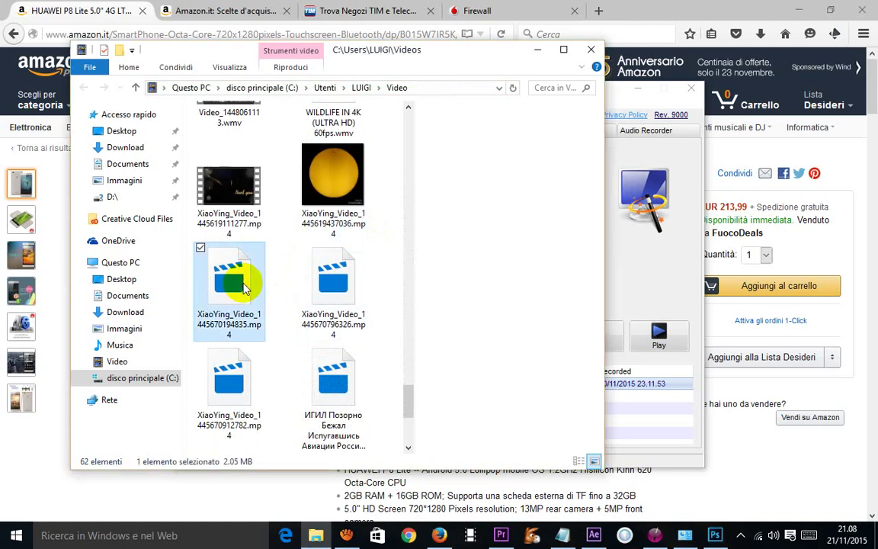
{"action": "left_click", "coordinate": [313, 183]}
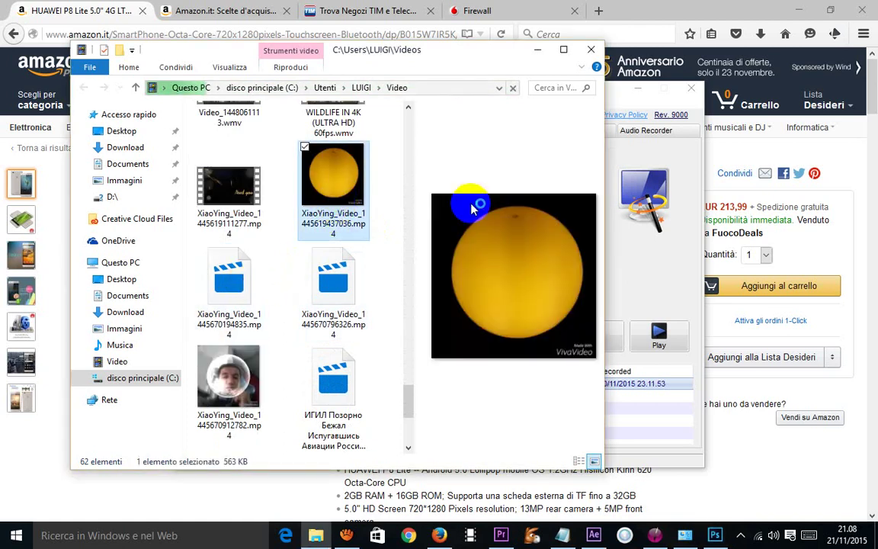
{"action": "double_click", "coordinate": [472, 207]}
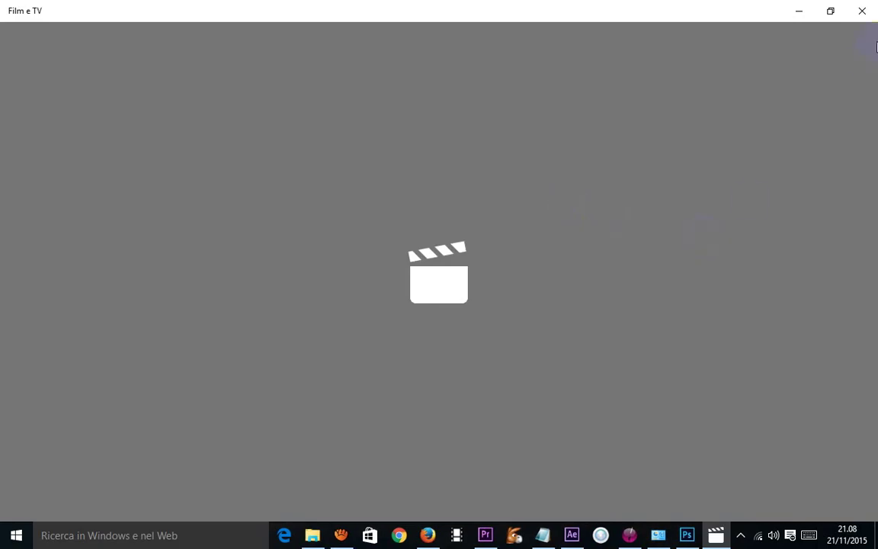
{"action": "left_click", "coordinate": [861, 12]}
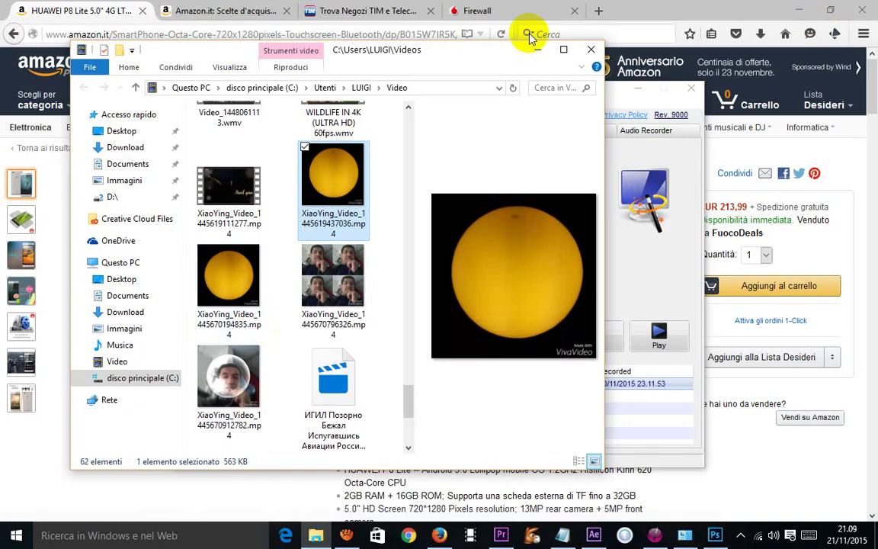
Step: Close Explorer and browse Stream Catcher, Downloader, Video Converter and DVD Creator before showing Audio Recorder
{"action": "left_click", "coordinate": [591, 52]}
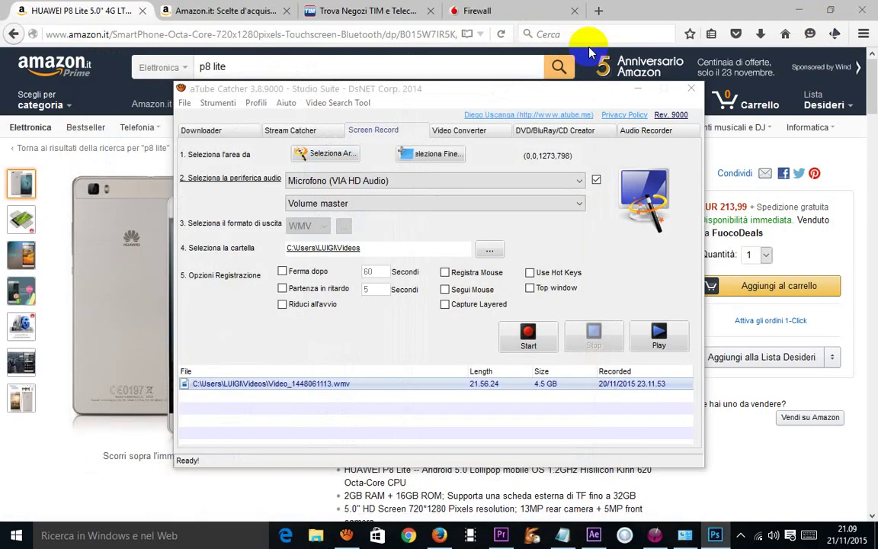
{"action": "left_click", "coordinate": [308, 131]}
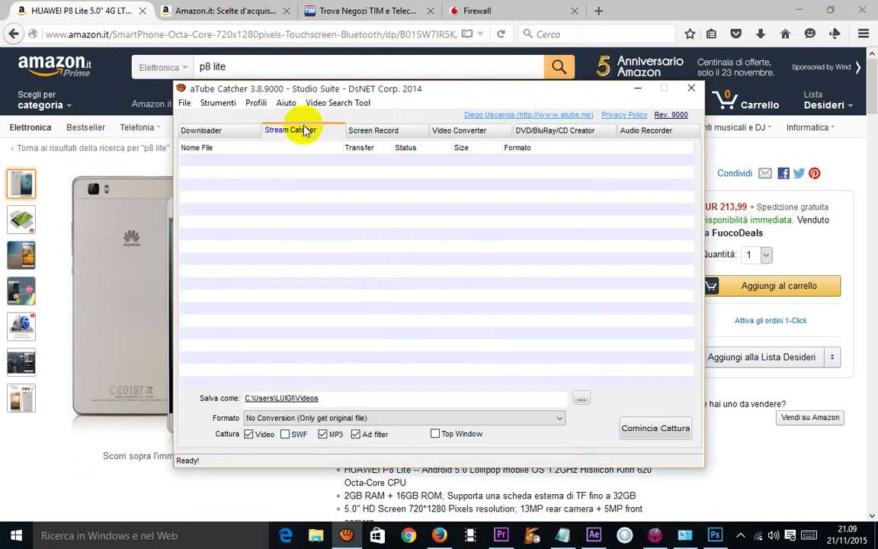
{"action": "left_click", "coordinate": [217, 129]}
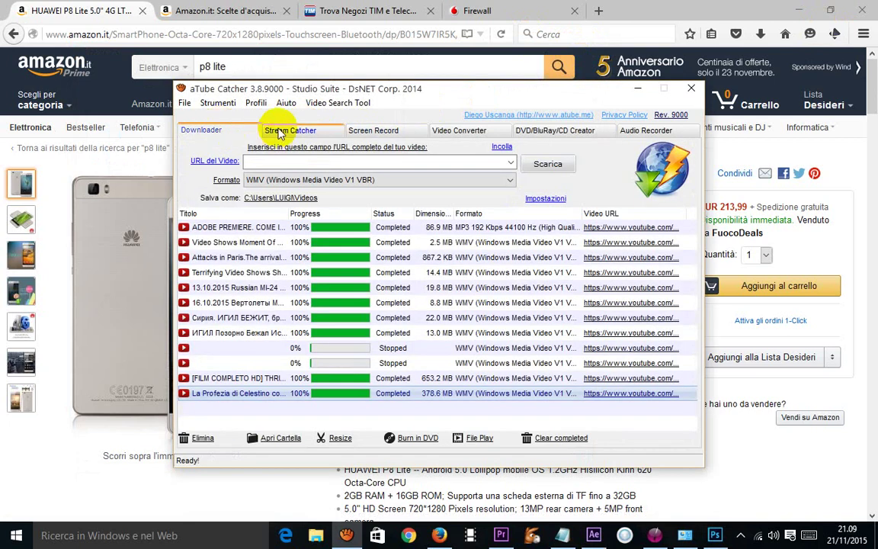
{"action": "left_click", "coordinate": [279, 134]}
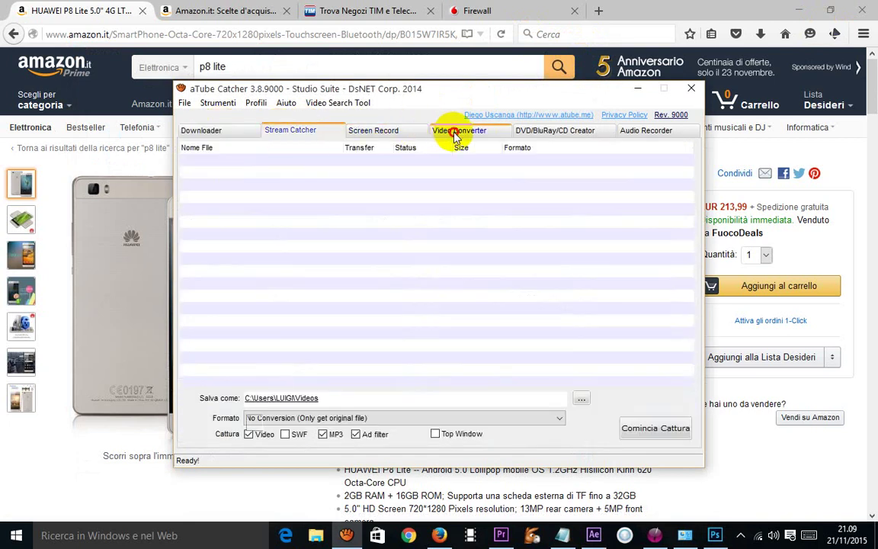
{"action": "left_click", "coordinate": [454, 131]}
{"action": "left_click", "coordinate": [534, 131]}
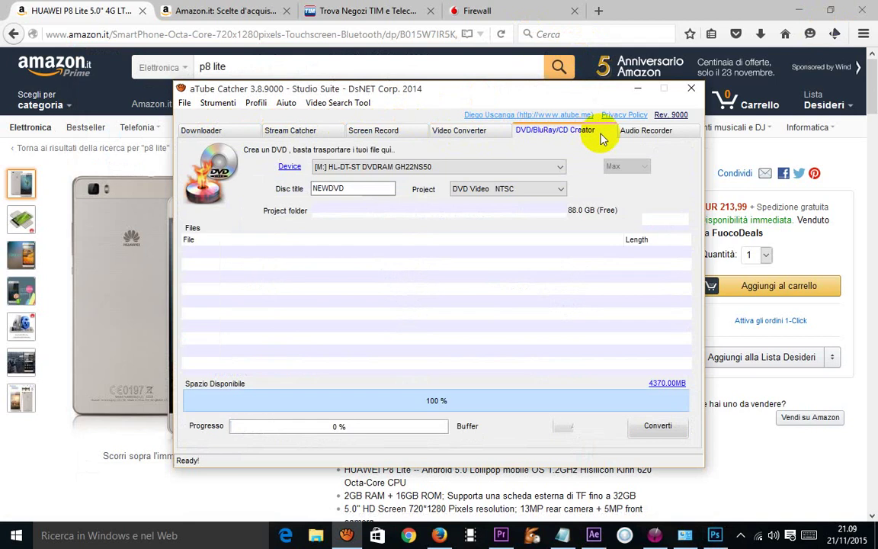
{"action": "left_click", "coordinate": [634, 134]}
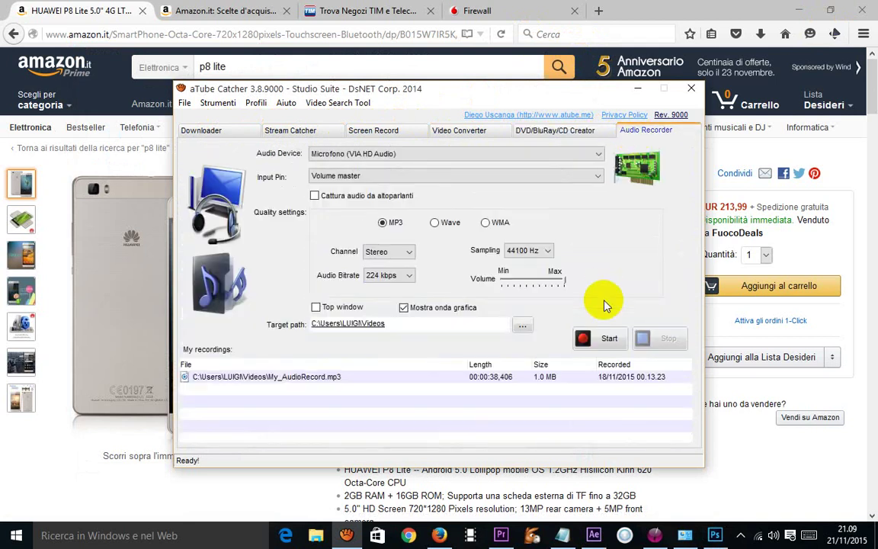
Step: Record a short MP3 microphone clip and acknowledge the 6-second result
{"action": "left_click", "coordinate": [604, 340]}
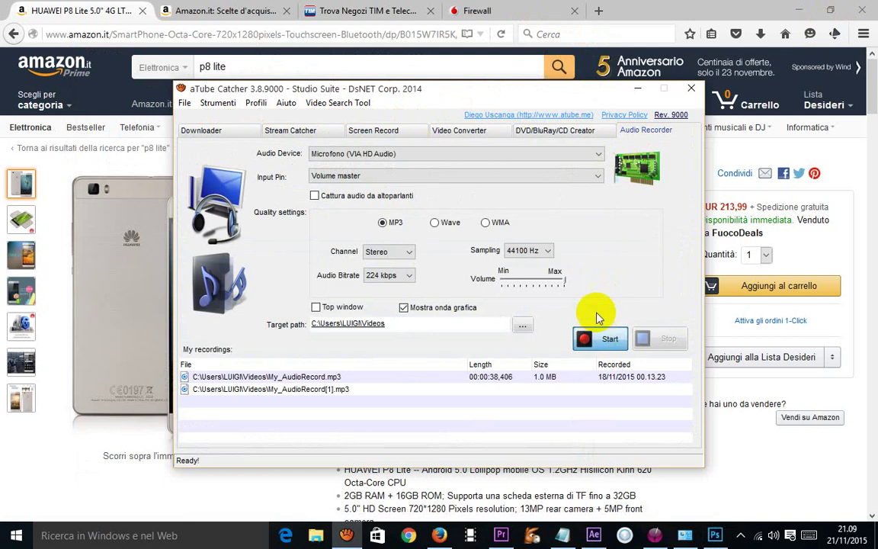
{"action": "left_click", "coordinate": [600, 339]}
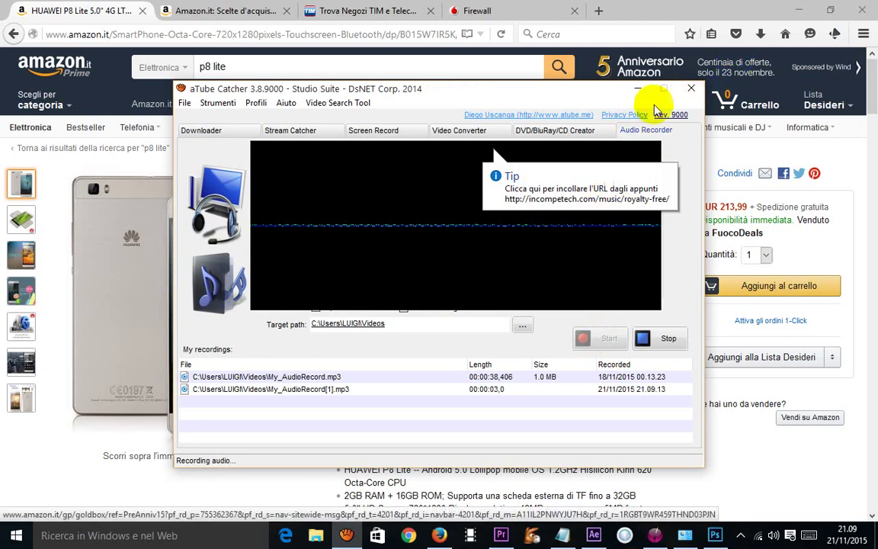
{"action": "left_click", "coordinate": [653, 341]}
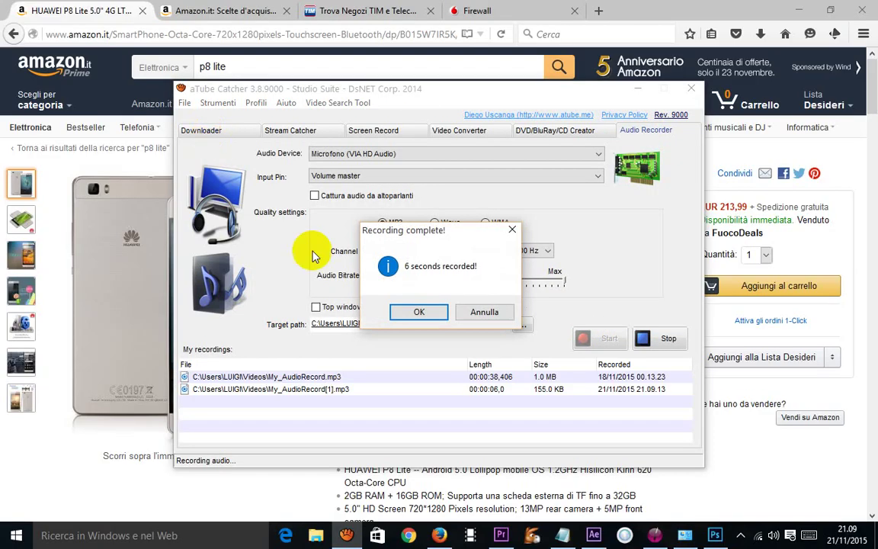
{"action": "left_click", "coordinate": [411, 312]}
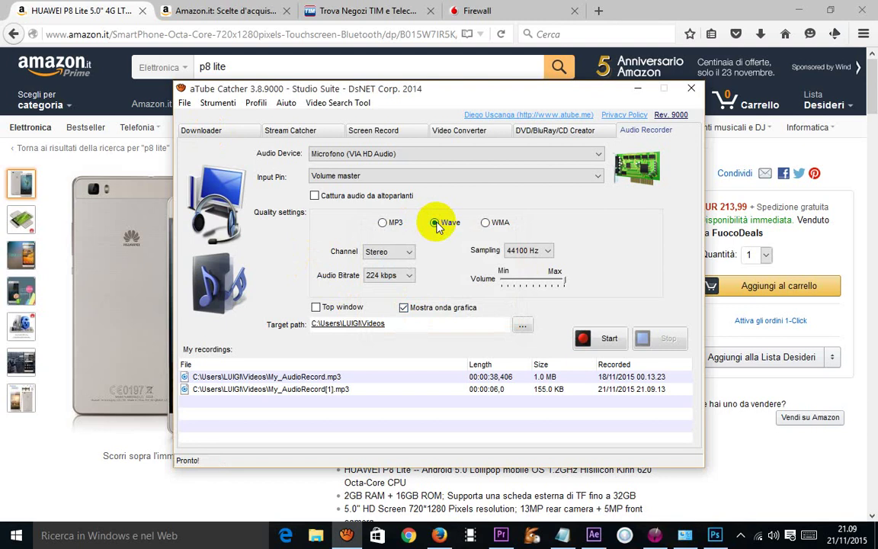
Step: Record a short WAV clip, acknowledge the 8-second result, and show the Screen Record section
{"action": "left_click", "coordinate": [606, 337]}
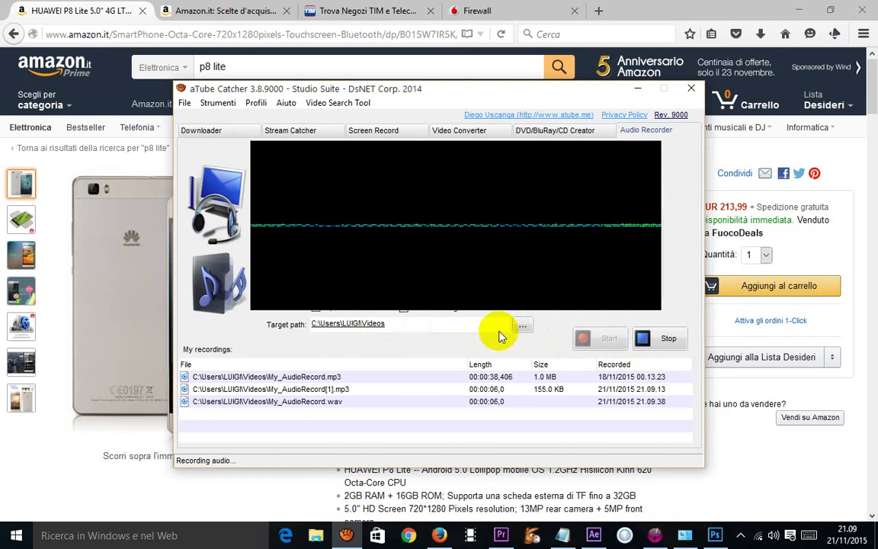
{"action": "left_click", "coordinate": [661, 340]}
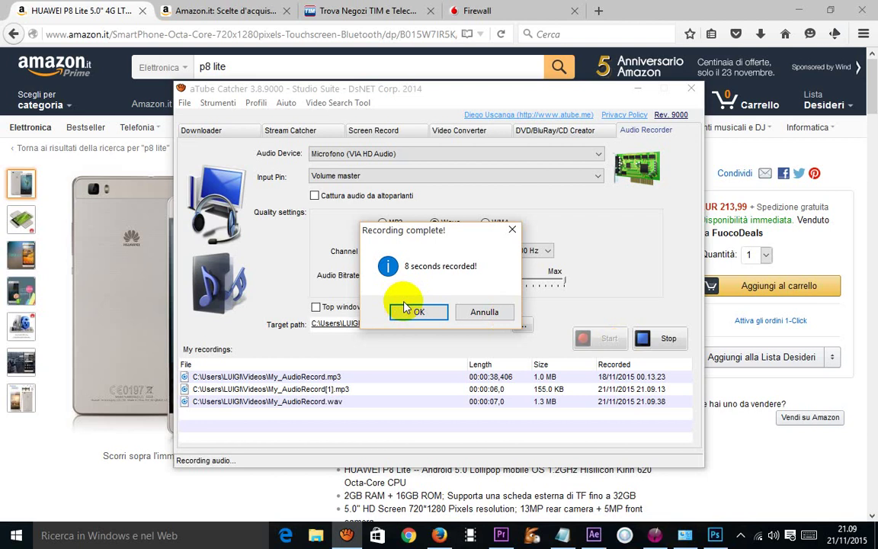
{"action": "left_click", "coordinate": [419, 313]}
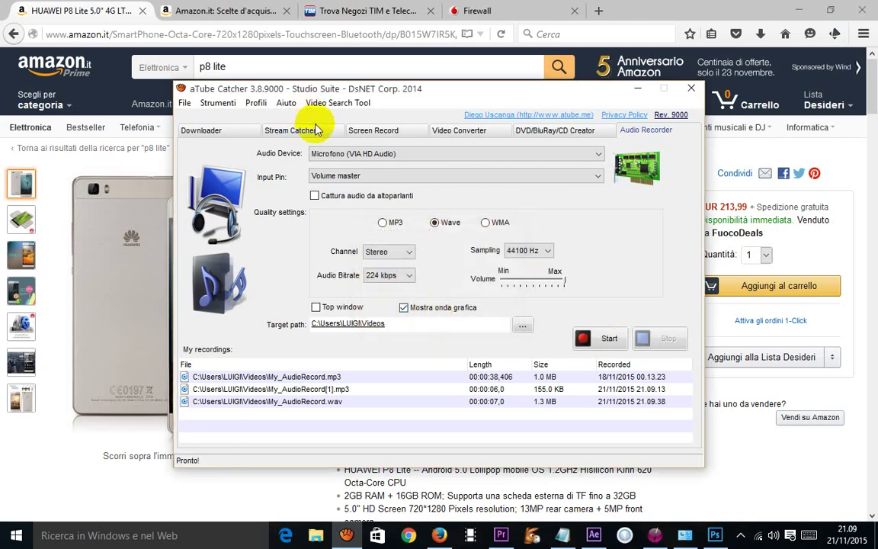
{"action": "left_click", "coordinate": [373, 130]}
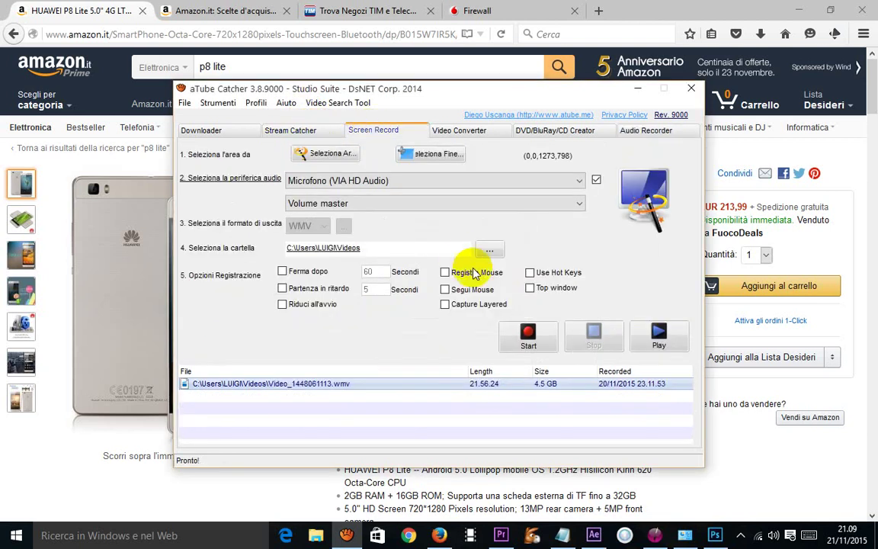
Step: Make a 3-second screen capture, check the Downloader list, then minimise aTube Catcher
{"action": "left_click", "coordinate": [530, 334]}
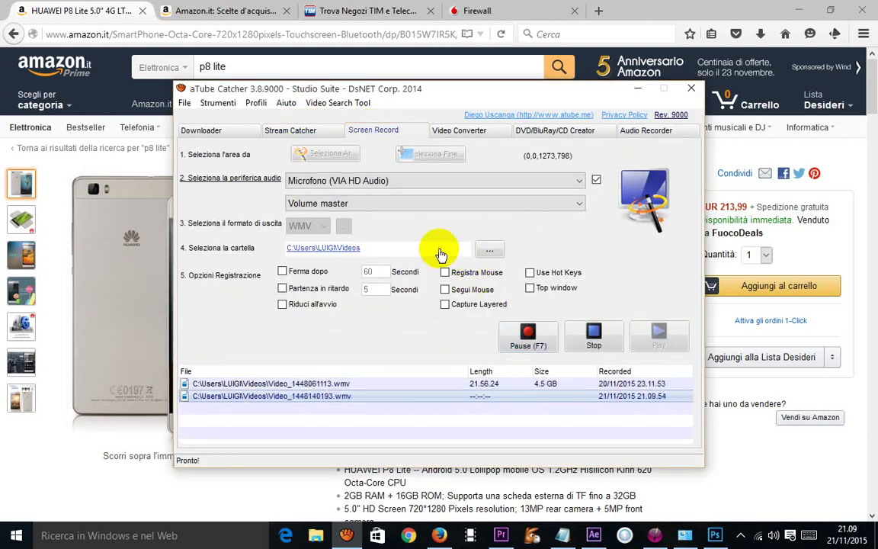
{"action": "left_click", "coordinate": [598, 341]}
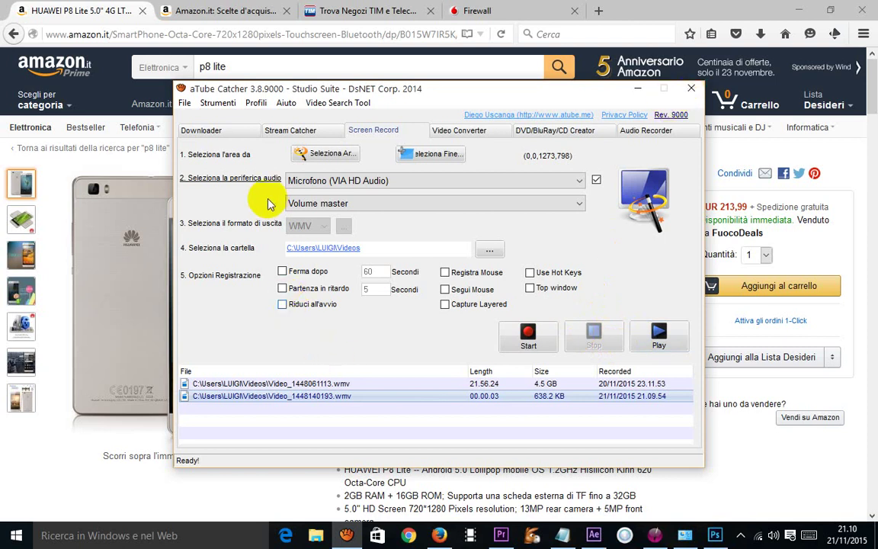
{"action": "left_click", "coordinate": [305, 131]}
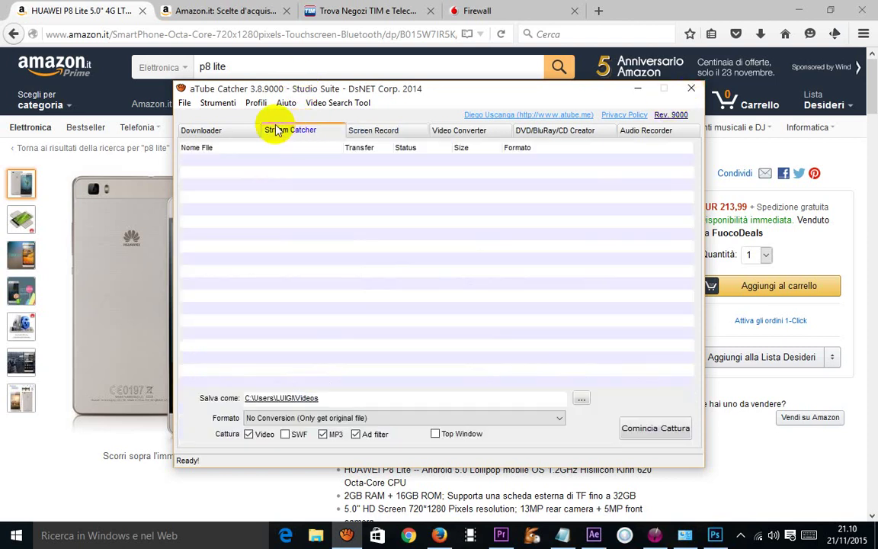
{"action": "left_click", "coordinate": [241, 133]}
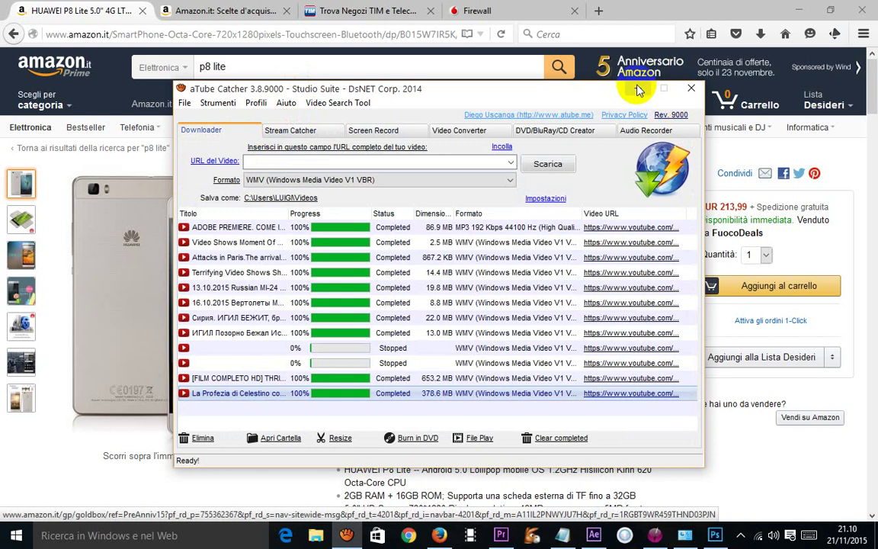
{"action": "left_click", "coordinate": [576, 76]}
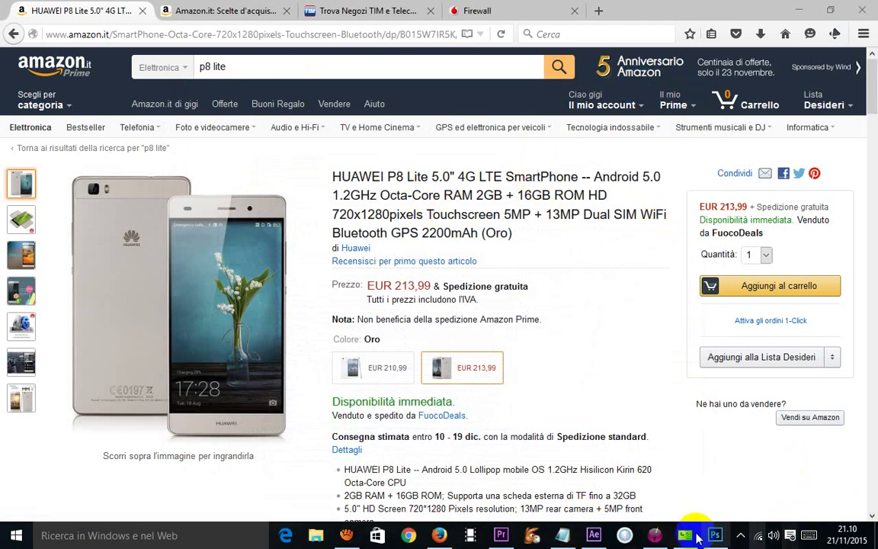
Step: Switch from Premiere Pro to Photoshop, showing the GONZALO GOL document with 4 RETI
{"action": "left_click", "coordinate": [501, 536]}
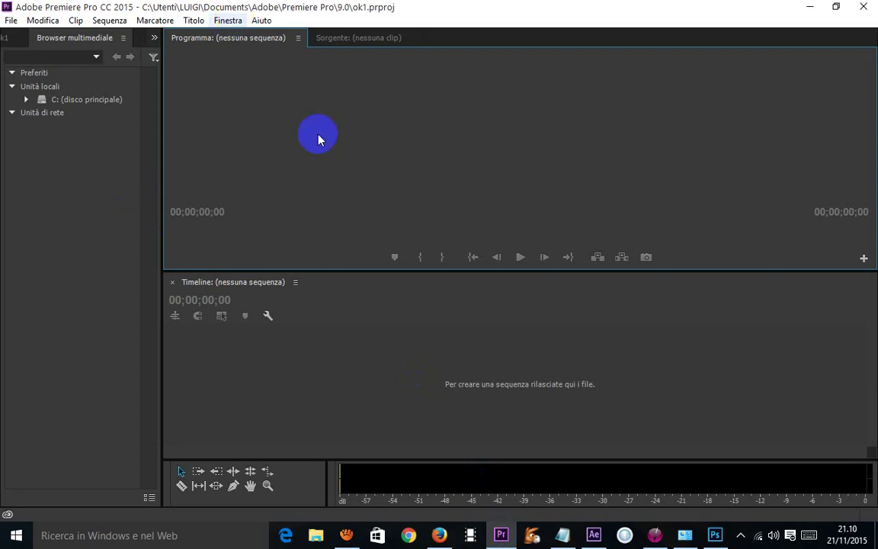
{"action": "left_click", "coordinate": [717, 536]}
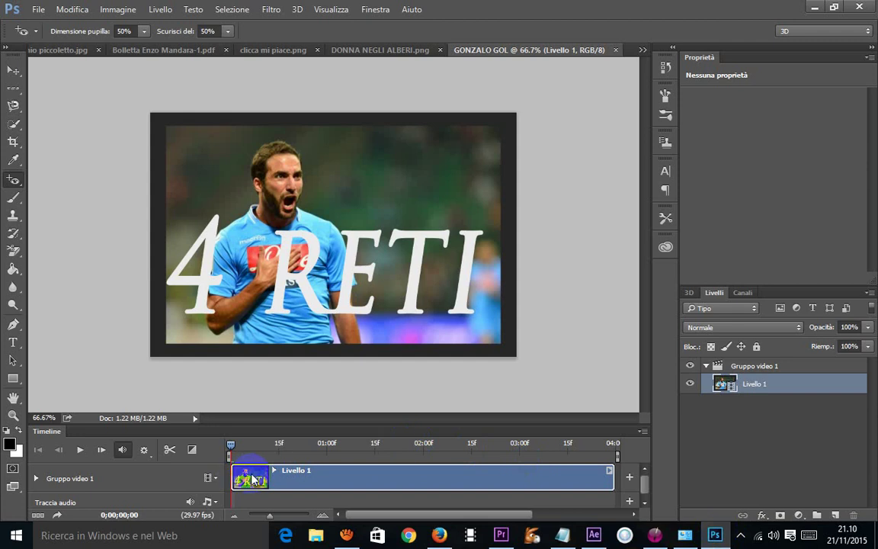
{"action": "left_click", "coordinate": [214, 479]}
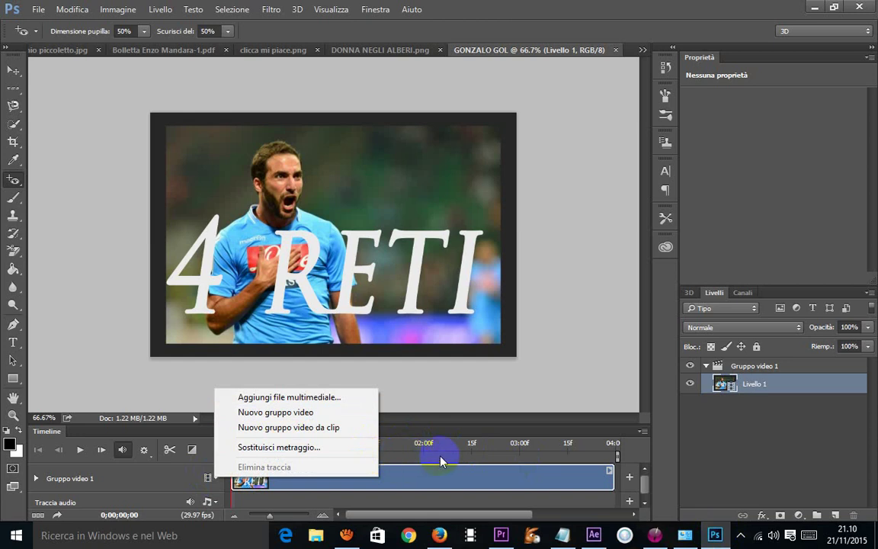
{"action": "left_click", "coordinate": [460, 479]}
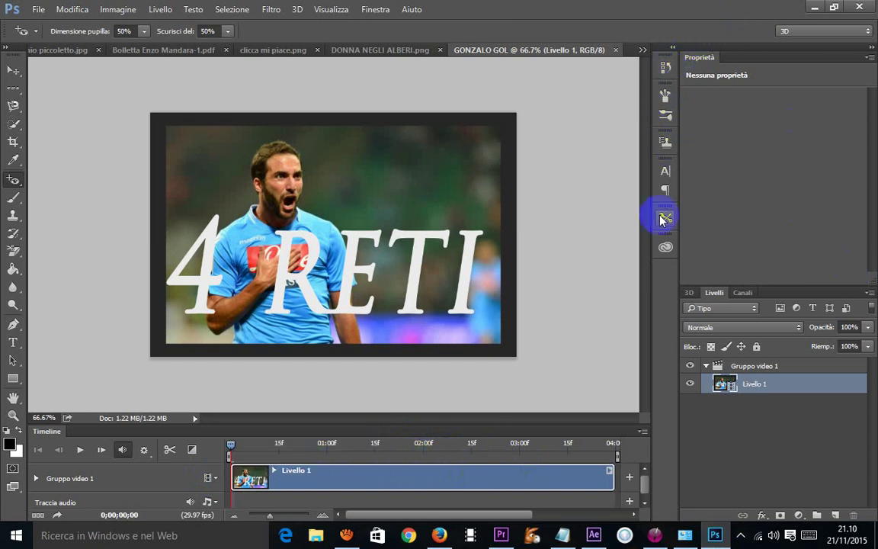
Step: Show Libraries and close GONZALO GOL, DONNA NEGLI ALBERI and clicca mi piace without saving
{"action": "left_click", "coordinate": [666, 248]}
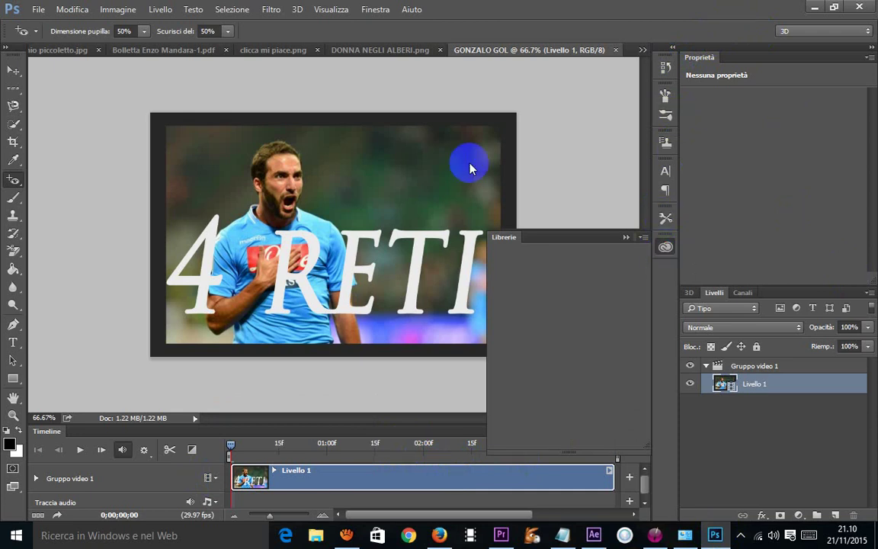
{"action": "left_click", "coordinate": [616, 50]}
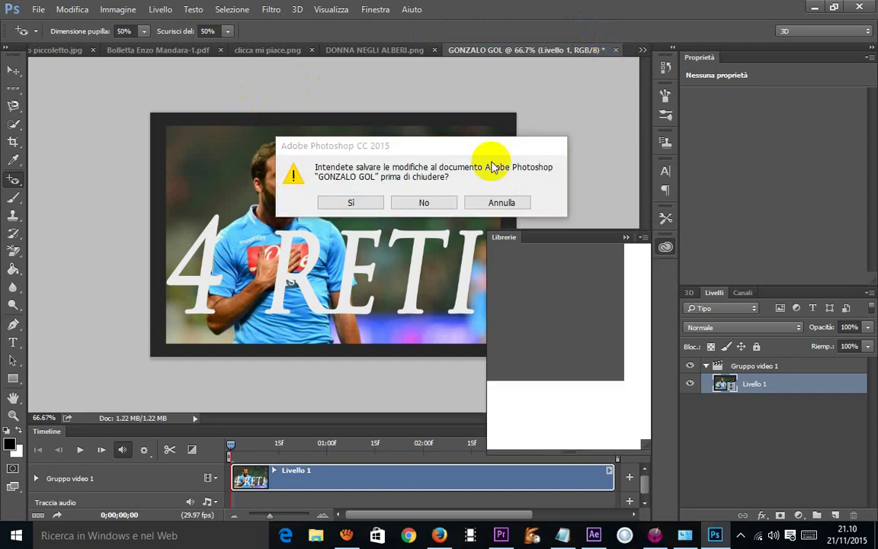
{"action": "left_click", "coordinate": [445, 203]}
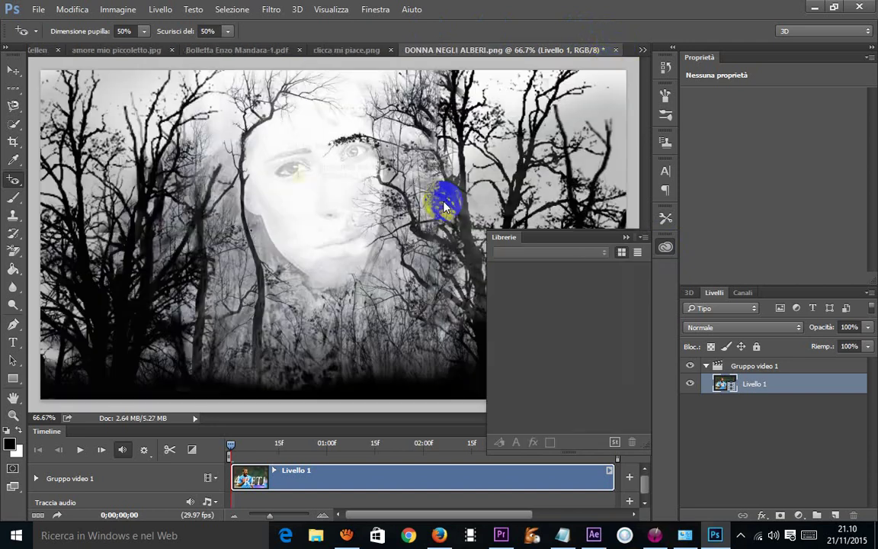
{"action": "left_click", "coordinate": [616, 50]}
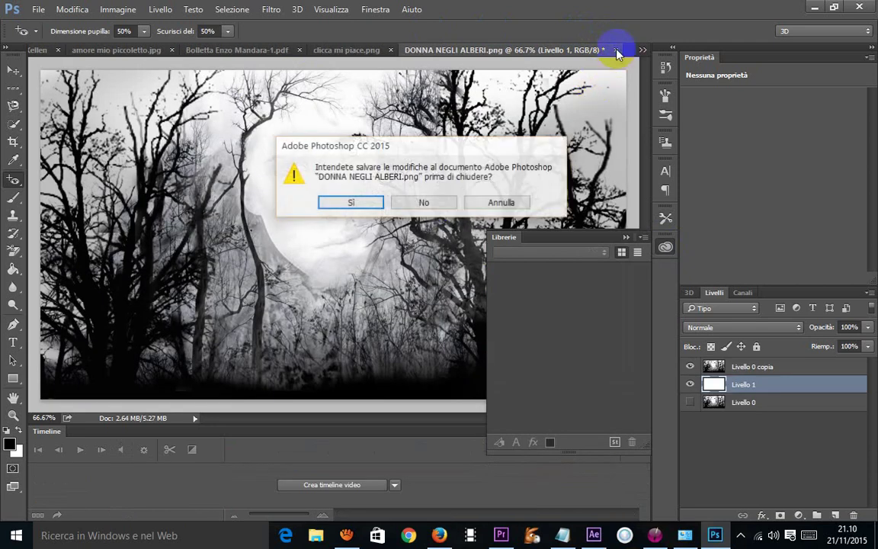
{"action": "left_click", "coordinate": [441, 204]}
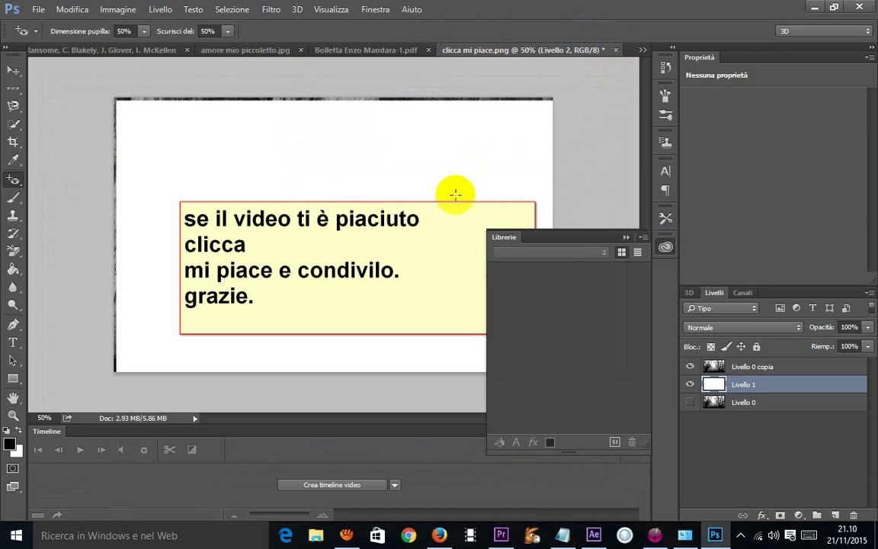
{"action": "left_click", "coordinate": [616, 50]}
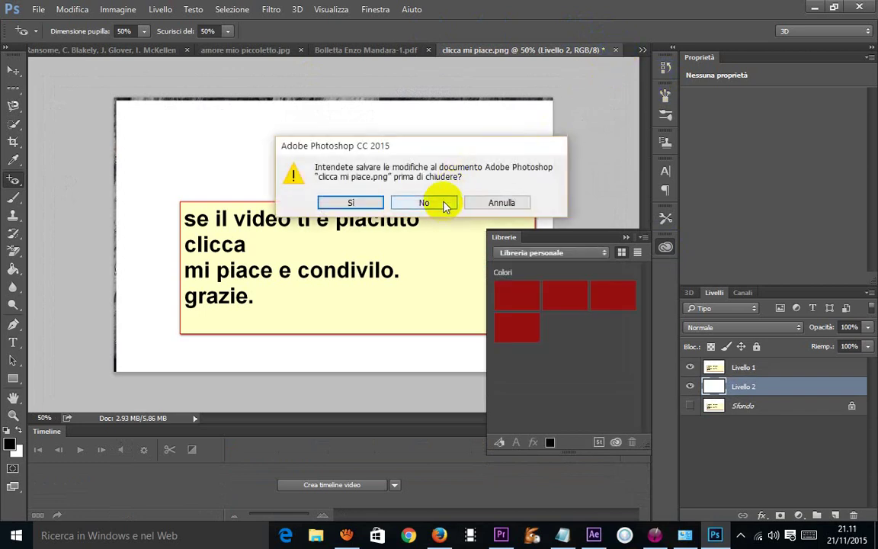
{"action": "left_click", "coordinate": [444, 203]}
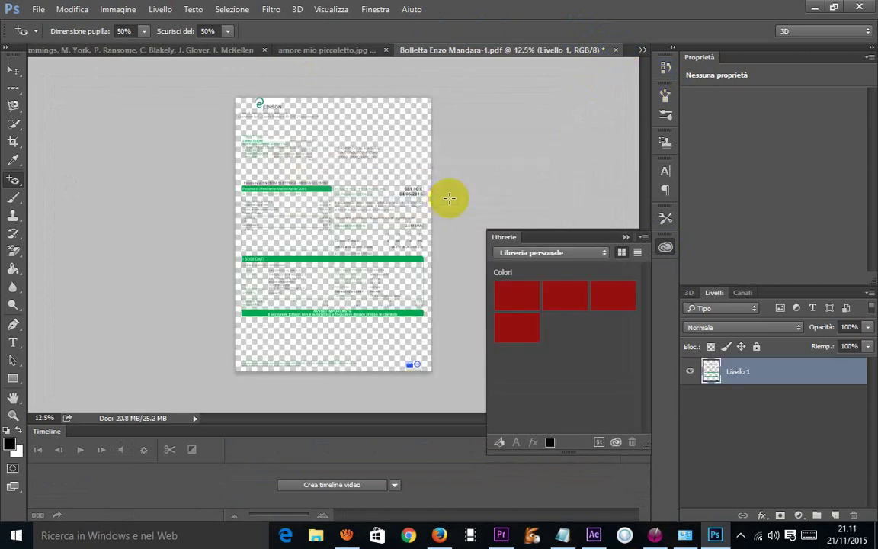
Step: Close the utility bill PDF, child photo and video documents without saving
{"action": "left_click", "coordinate": [619, 51]}
{"action": "left_click", "coordinate": [441, 198]}
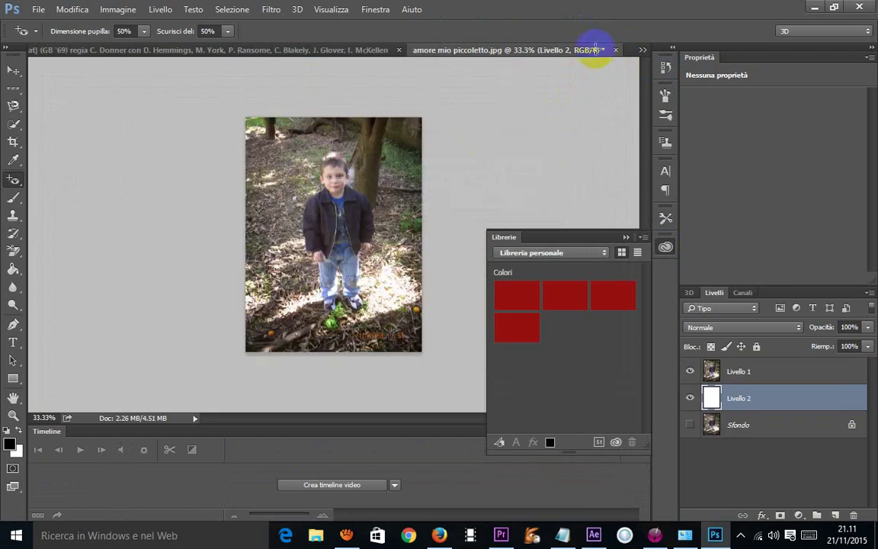
{"action": "left_click", "coordinate": [615, 51]}
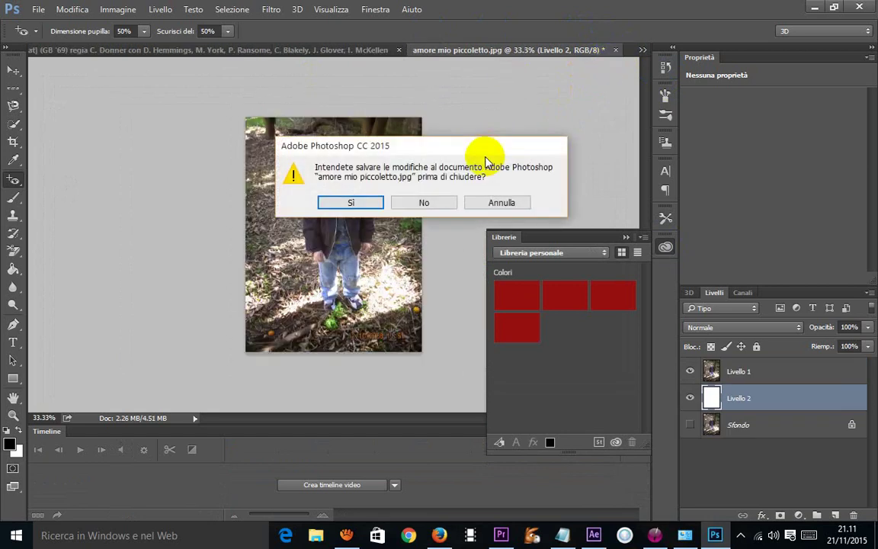
{"action": "left_click", "coordinate": [431, 198]}
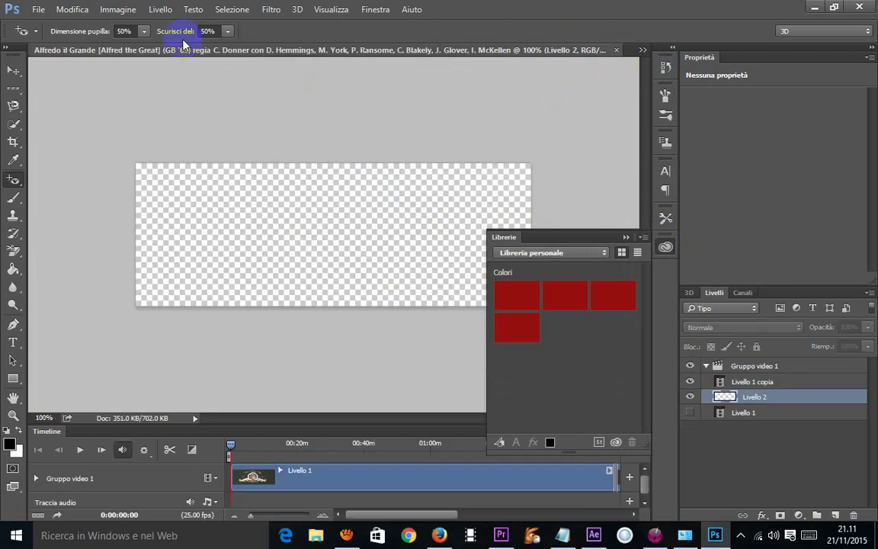
{"action": "left_click", "coordinate": [618, 51]}
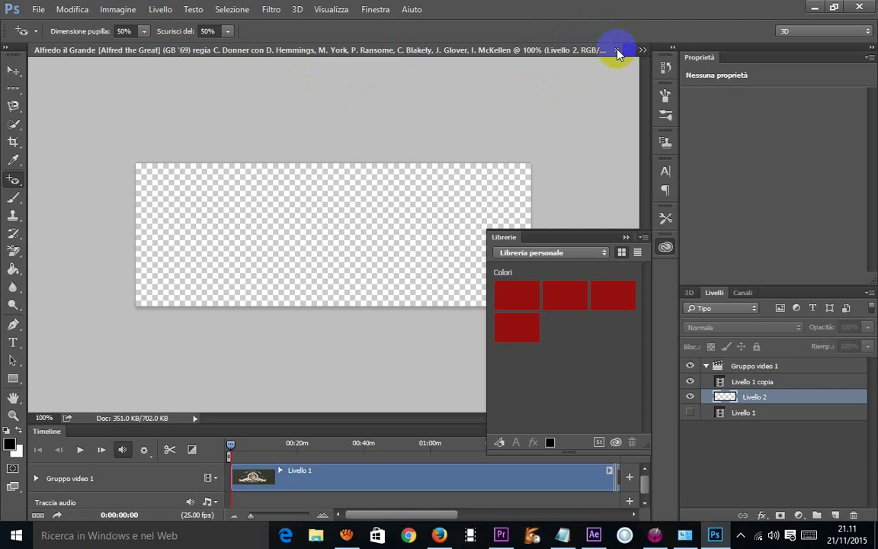
{"action": "left_click", "coordinate": [426, 202]}
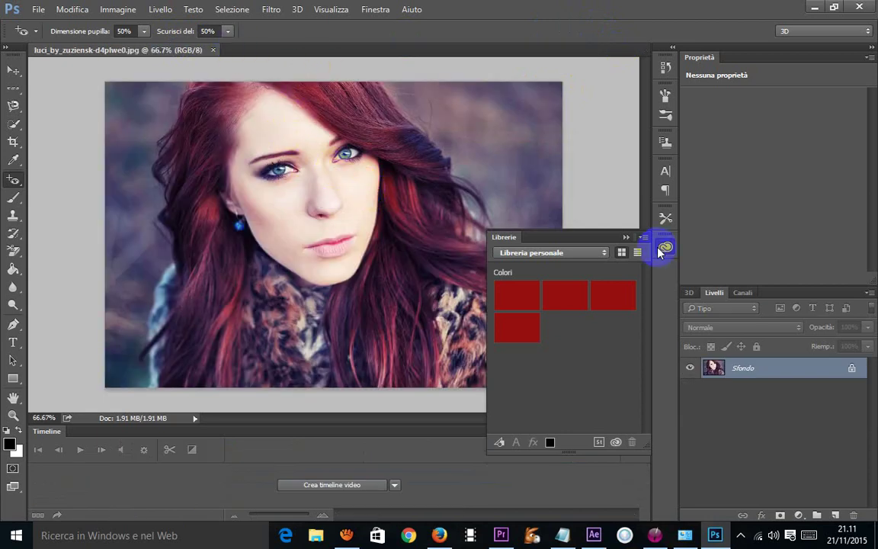
Step: Duplicate Sfondo and apply Esposizione with exposure -3.64 and gamma 1.20 to the copy
{"action": "left_click", "coordinate": [627, 237]}
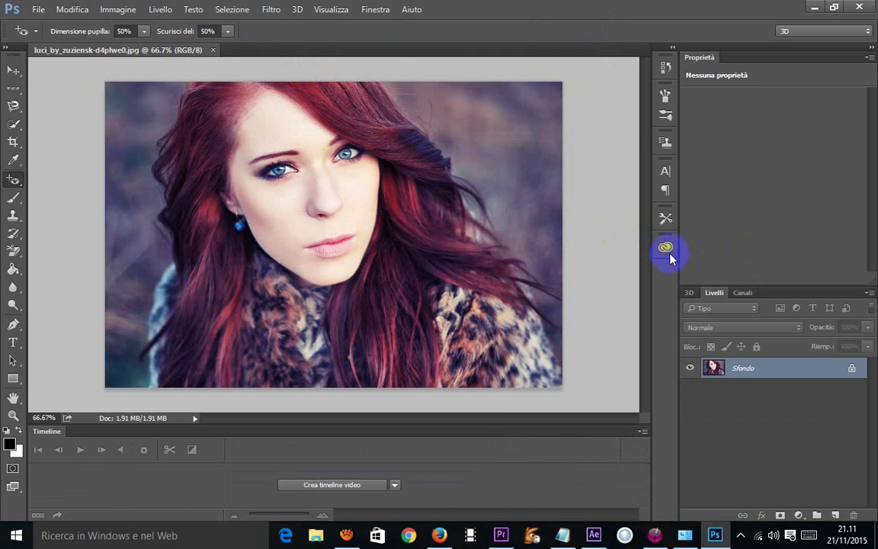
{"action": "left_click_drag", "start_coordinate": [822, 370], "coordinate": [836, 516]}
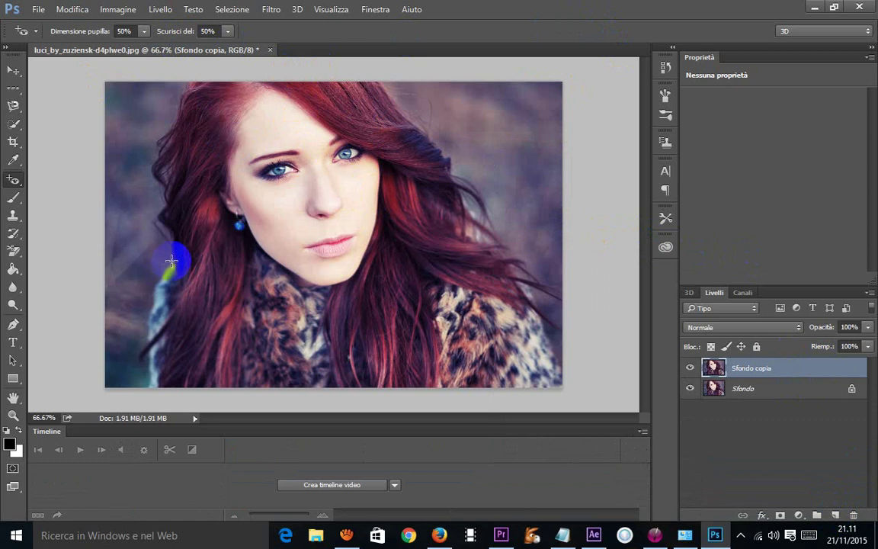
{"action": "left_click", "coordinate": [122, 12]}
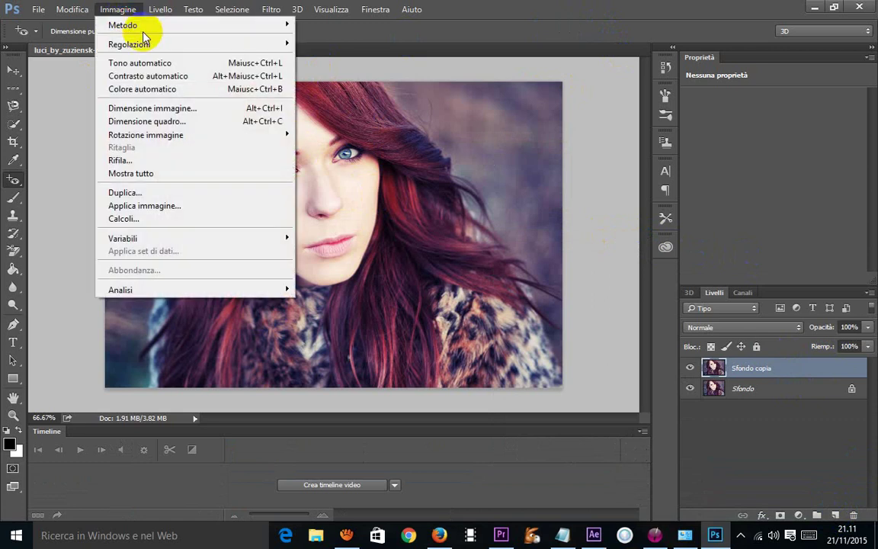
{"action": "mouse_move", "coordinate": [130, 44]}
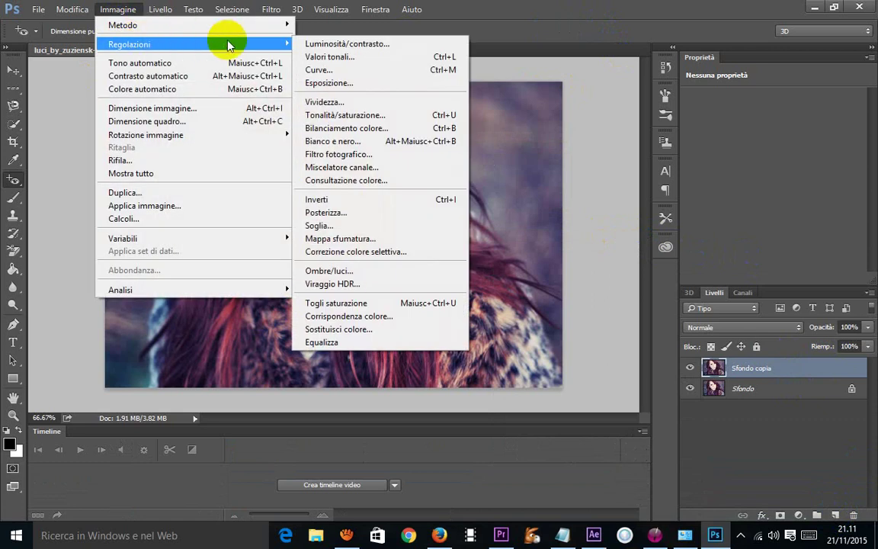
{"action": "left_click", "coordinate": [350, 90]}
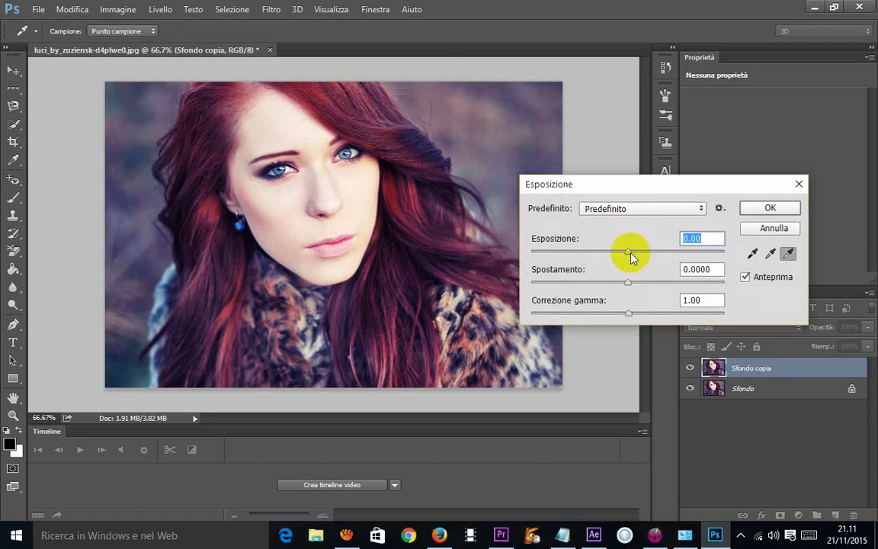
{"action": "mouse_move", "coordinate": [630, 258]}
{"action": "left_mouse_down"}
{"action": "mouse_move", "coordinate": [652, 251]}
{"action": "mouse_move", "coordinate": [627, 261]}
{"action": "mouse_move", "coordinate": [575, 257]}
{"action": "left_mouse_up"}
{"action": "mouse_move", "coordinate": [627, 284]}
{"action": "left_mouse_down"}
{"action": "mouse_move", "coordinate": [610, 285]}
{"action": "mouse_move", "coordinate": [629, 286]}
{"action": "left_mouse_up"}
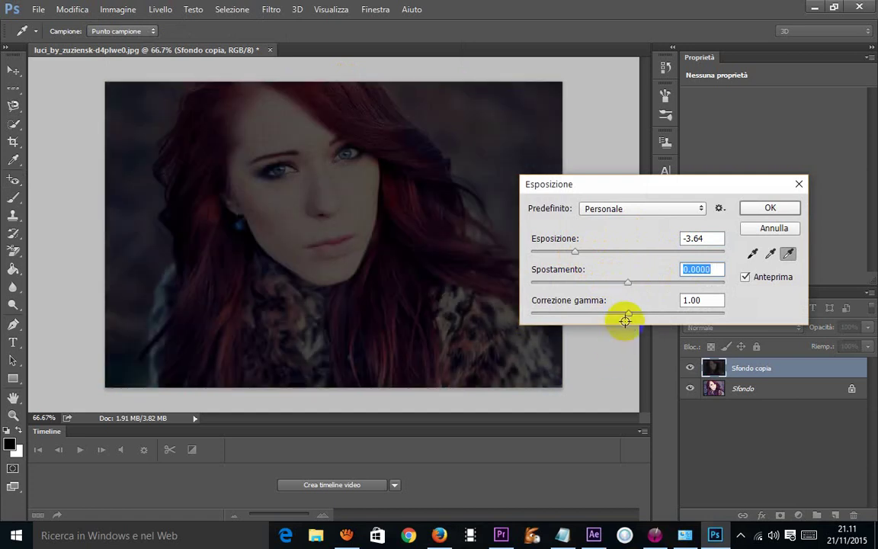
{"action": "left_click", "coordinate": [640, 316]}
{"action": "mouse_move", "coordinate": [629, 313]}
{"action": "left_mouse_down"}
{"action": "mouse_move", "coordinate": [655, 319]}
{"action": "mouse_move", "coordinate": [580, 320]}
{"action": "left_mouse_up"}
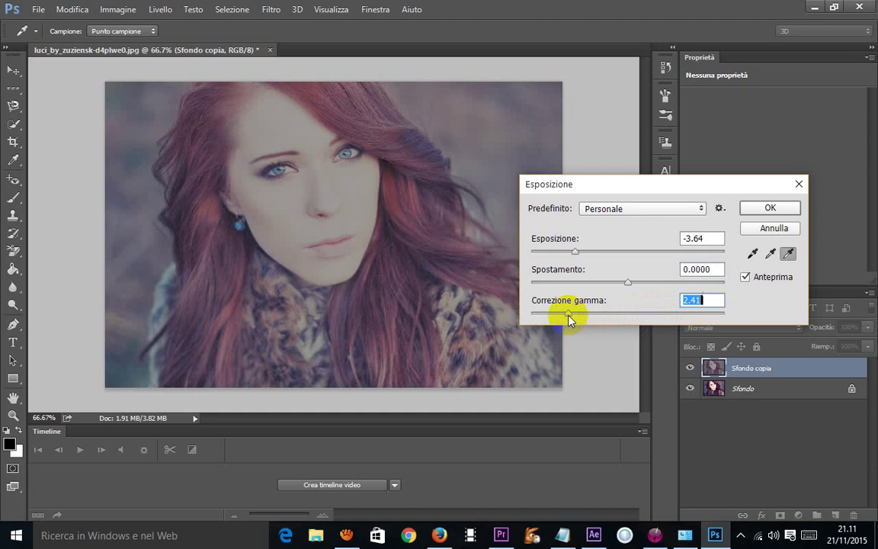
{"action": "left_click_drag", "start_coordinate": [572, 318], "coordinate": [615, 324]}
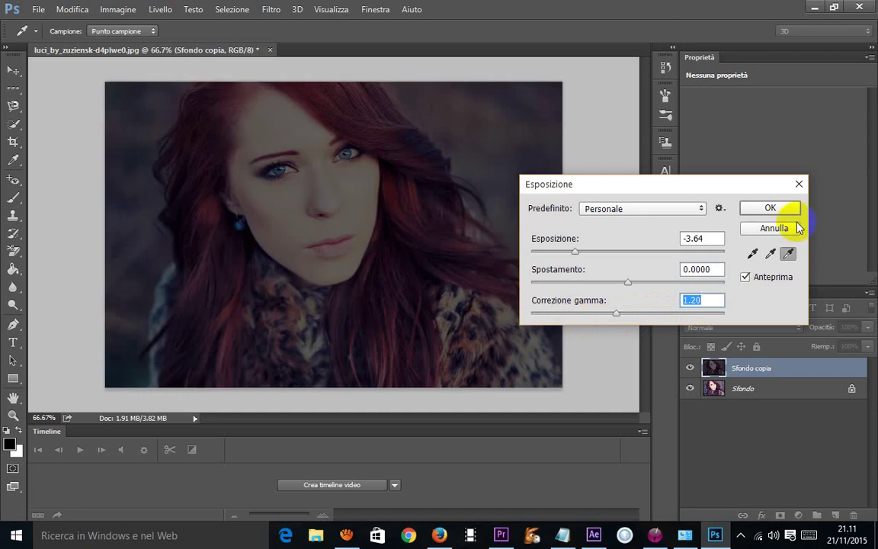
{"action": "left_click", "coordinate": [666, 210]}
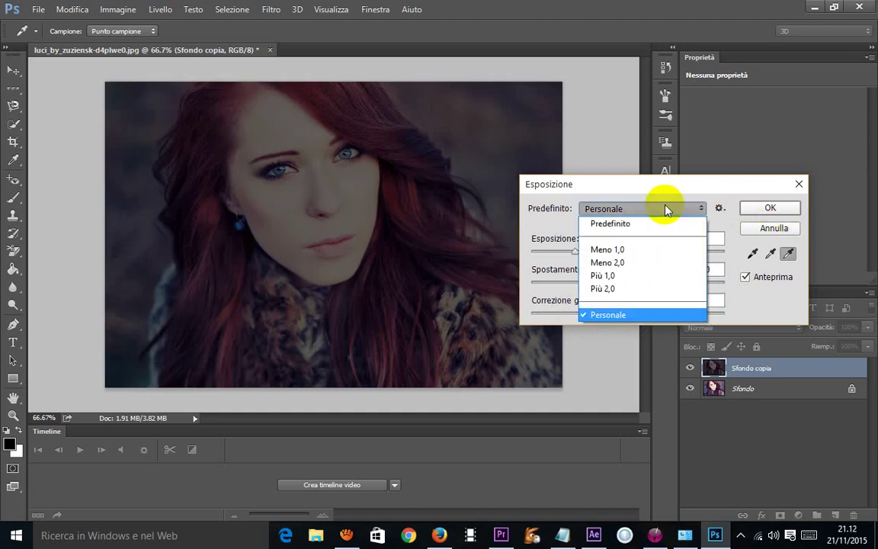
{"action": "left_click", "coordinate": [666, 210]}
{"action": "left_click", "coordinate": [766, 208]}
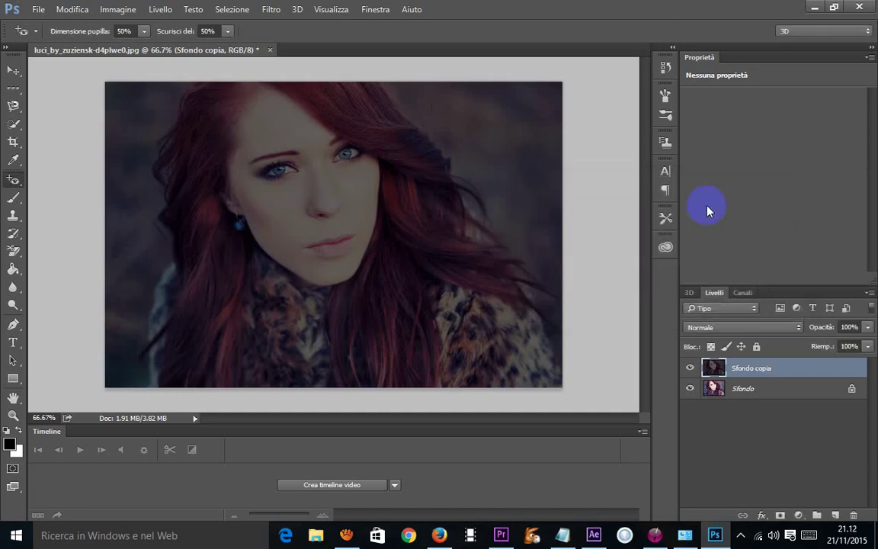
Step: Type PROVA TESTO on the portrait and move it to the upper right
{"action": "left_click", "coordinate": [14, 342]}
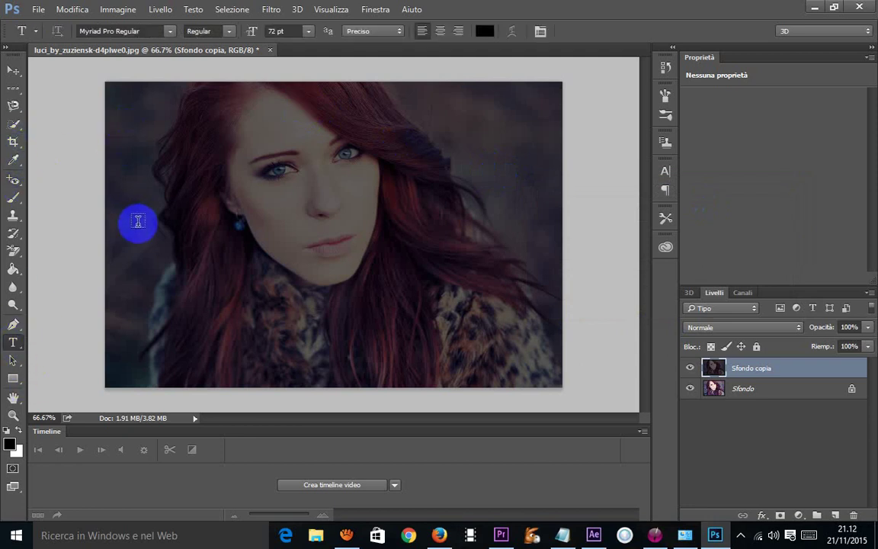
{"action": "left_click", "coordinate": [138, 223]}
{"action": "type", "text": "PROVA TESTO"}
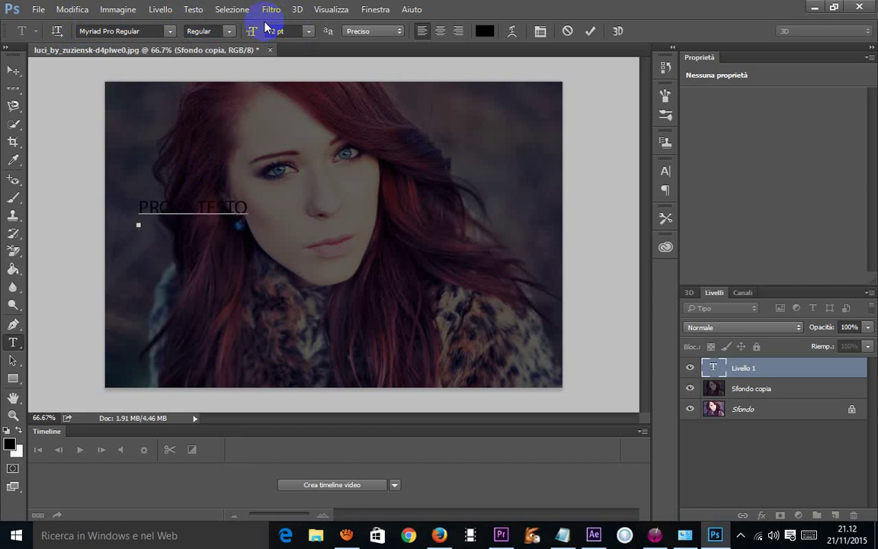
{"action": "mouse_move", "coordinate": [144, 191]}
{"action": "left_mouse_down"}
{"action": "mouse_move", "coordinate": [145, 204]}
{"action": "mouse_move", "coordinate": [137, 190]}
{"action": "mouse_move", "coordinate": [392, 153]}
{"action": "left_mouse_up"}
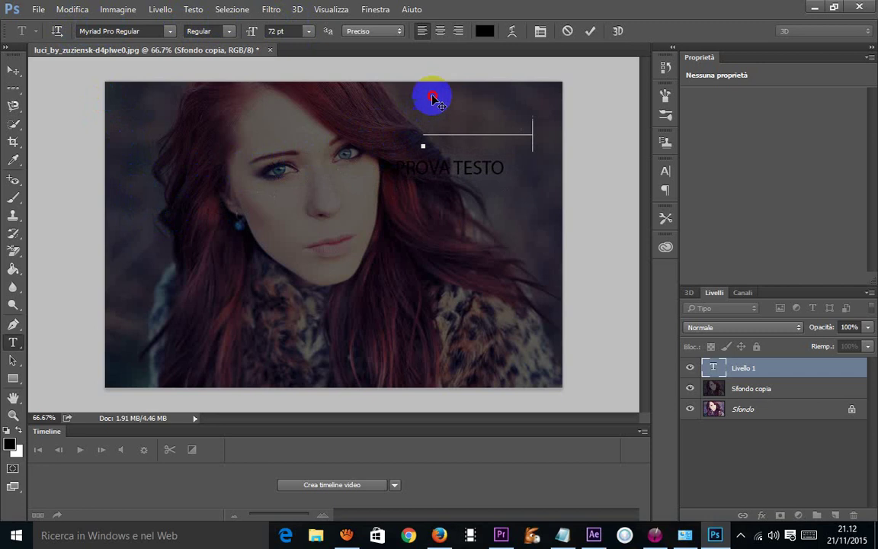
{"action": "left_click_drag", "start_coordinate": [392, 153], "coordinate": [435, 93]}
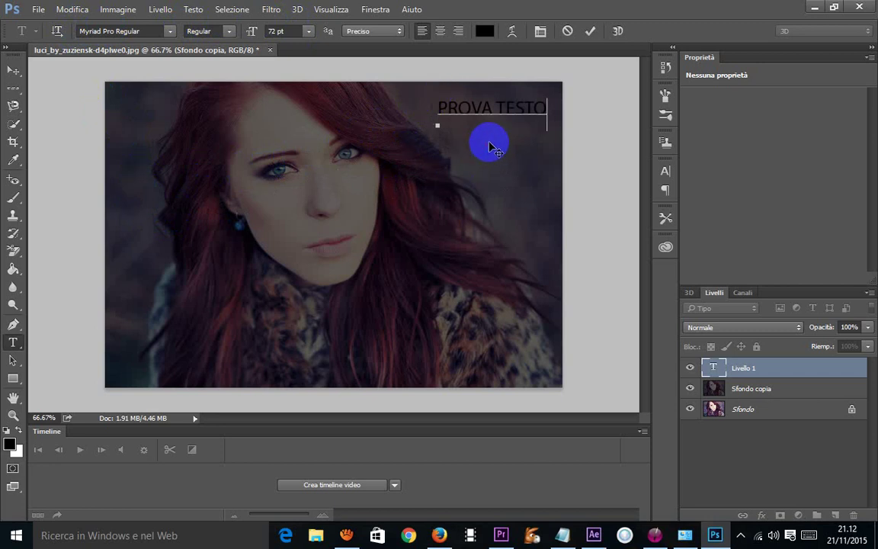
Step: Colour the PROVA TESTO text dark red #9f2c2c
{"action": "left_click_drag", "start_coordinate": [546, 108], "coordinate": [437, 108]}
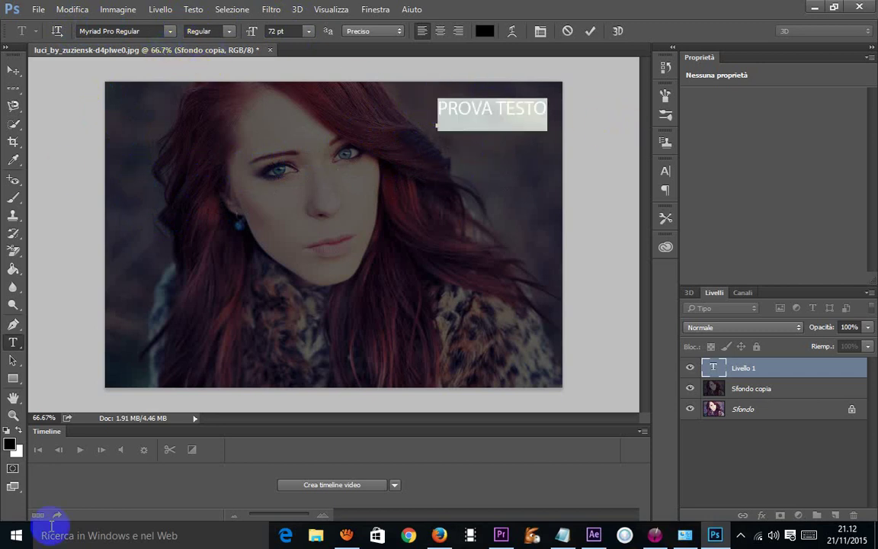
{"action": "left_click", "coordinate": [9, 443]}
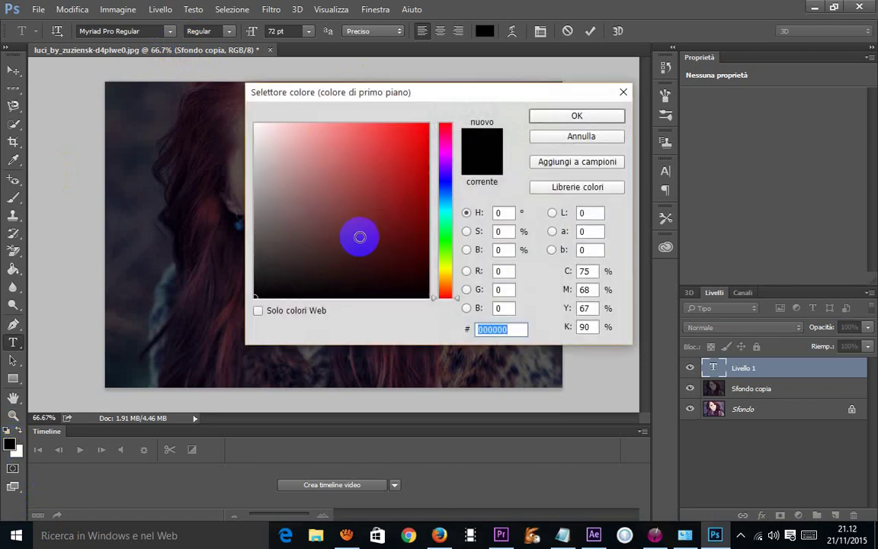
{"action": "left_click", "coordinate": [381, 188]}
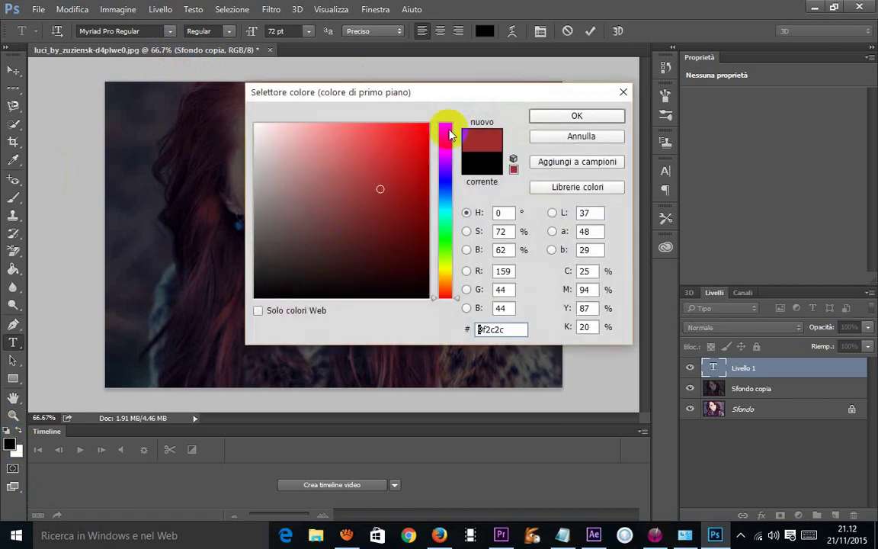
{"action": "left_click", "coordinate": [580, 113]}
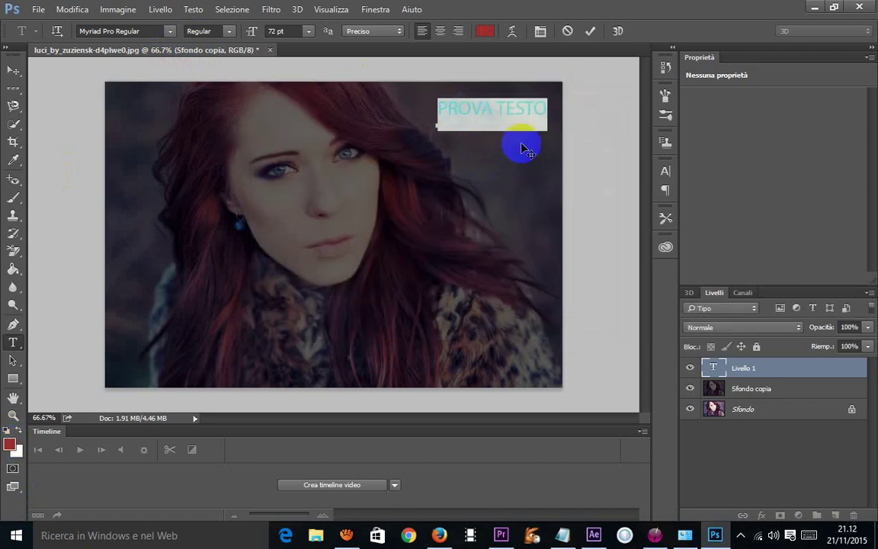
{"action": "left_click", "coordinate": [509, 108]}
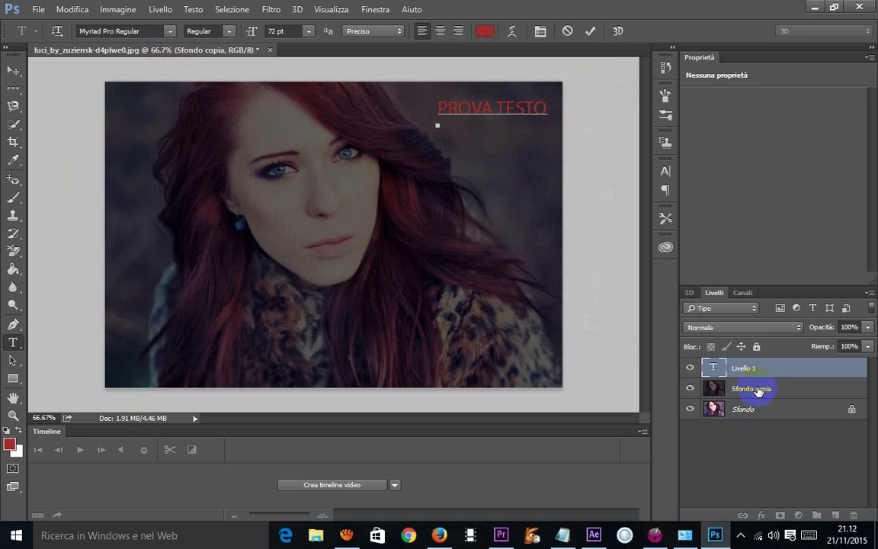
Step: Place PROVA TESTO above Sfondo copia and blend it with Luce vivida
{"action": "left_click_drag", "start_coordinate": [758, 391], "coordinate": [757, 363]}
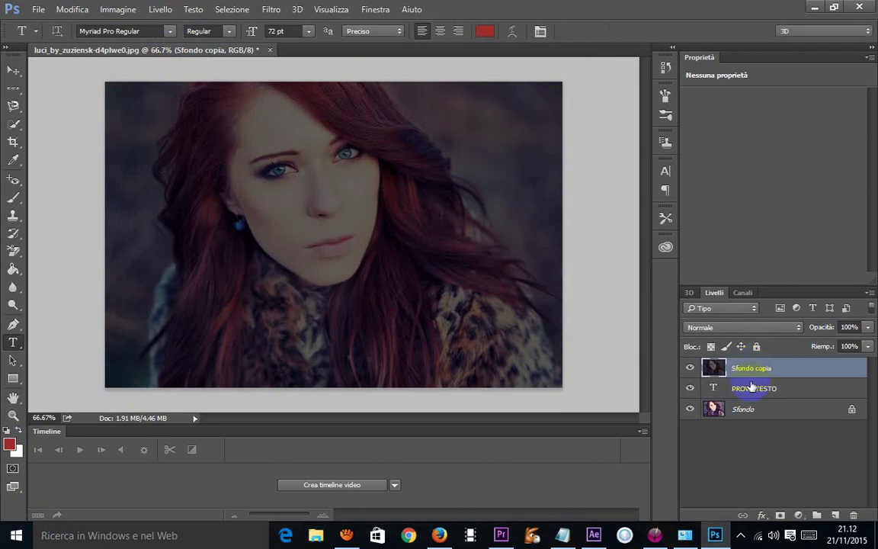
{"action": "left_click", "coordinate": [753, 391]}
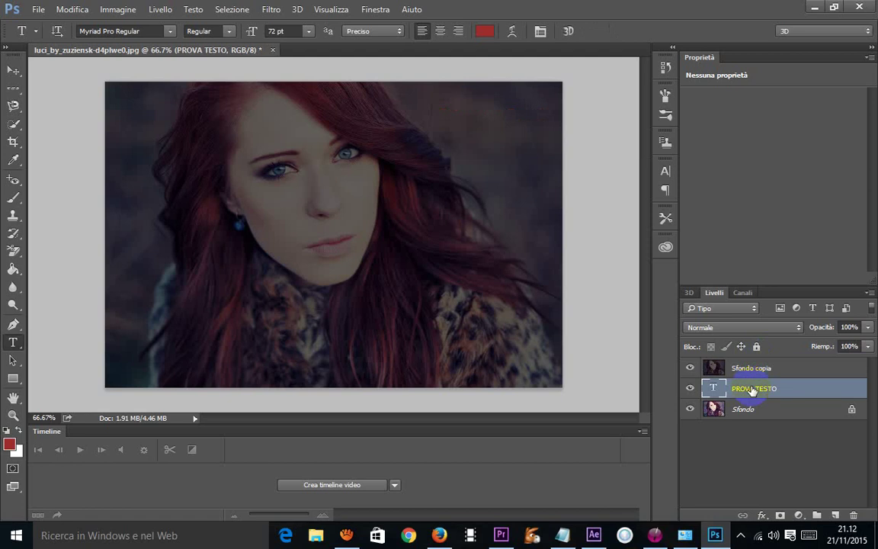
{"action": "left_click", "coordinate": [738, 334]}
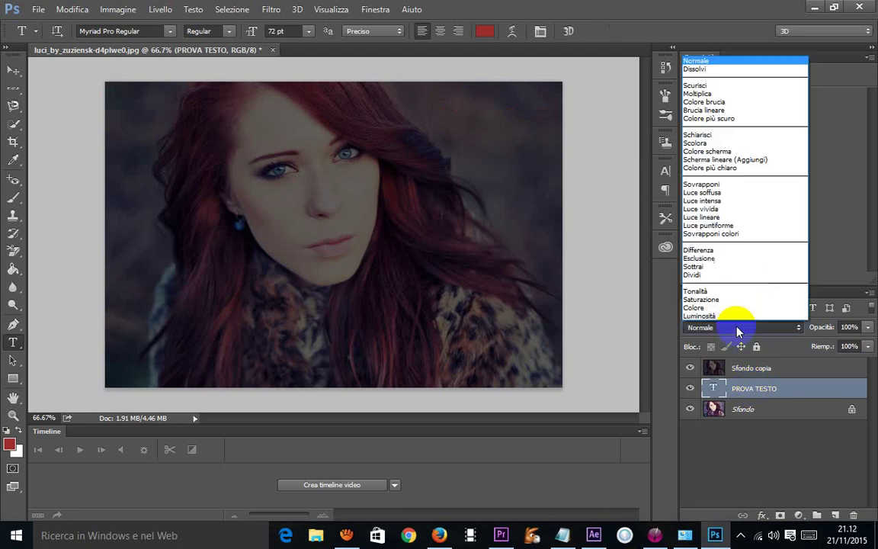
{"action": "left_click", "coordinate": [710, 268]}
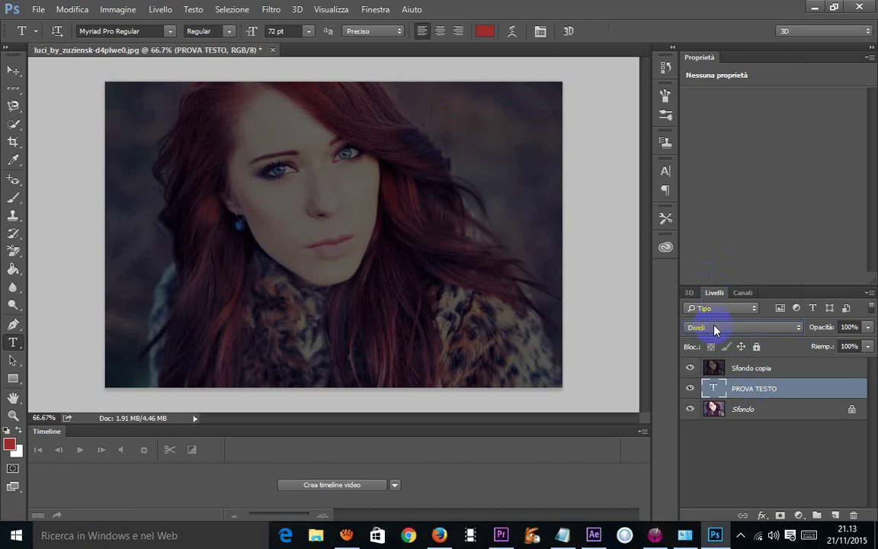
{"action": "scroll", "coordinate": [714, 329], "scroll_direction": "up", "scroll_amount": 7}
{"action": "left_click_drag", "start_coordinate": [725, 388], "coordinate": [750, 372]}
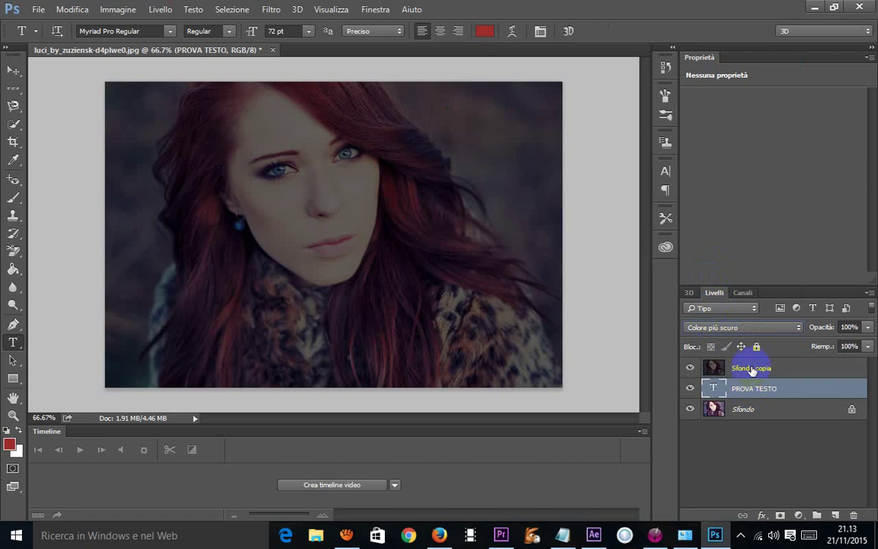
{"action": "left_click", "coordinate": [752, 369]}
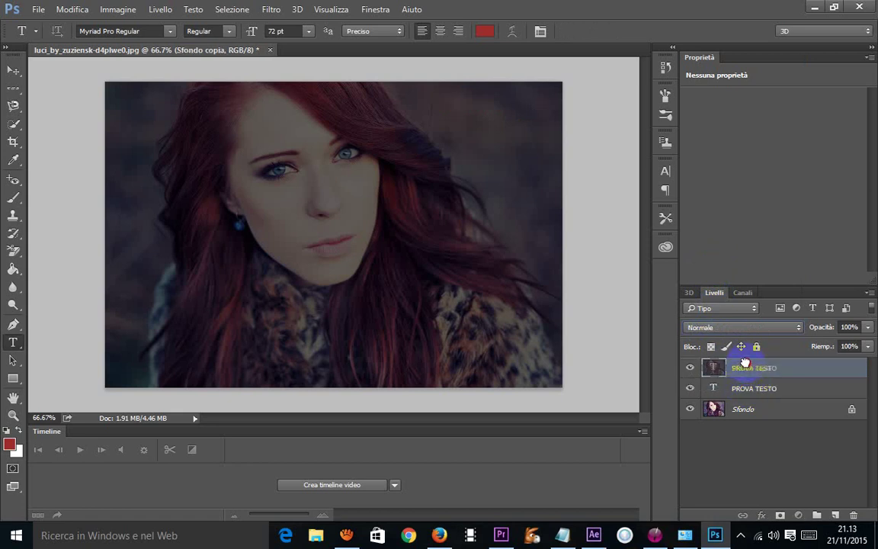
{"action": "left_click_drag", "start_coordinate": [745, 390], "coordinate": [745, 368]}
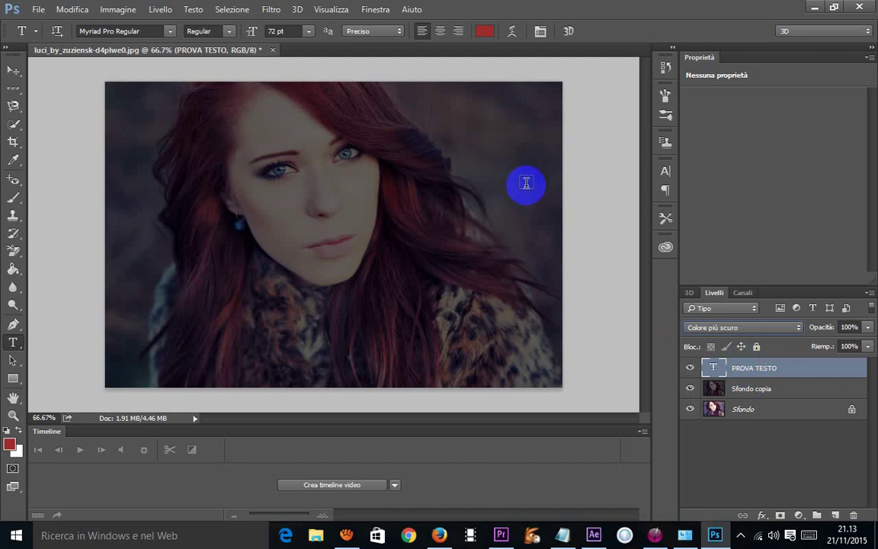
{"action": "left_click", "coordinate": [724, 333]}
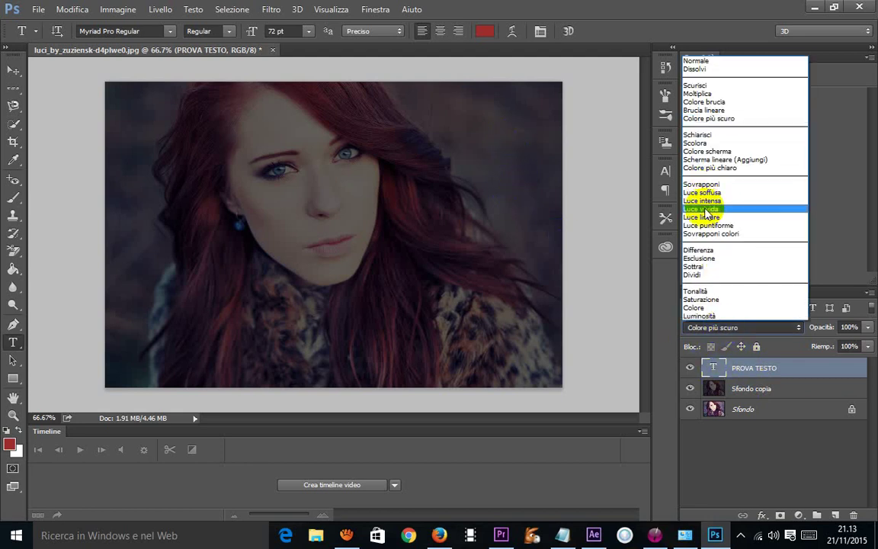
{"action": "left_click", "coordinate": [705, 215]}
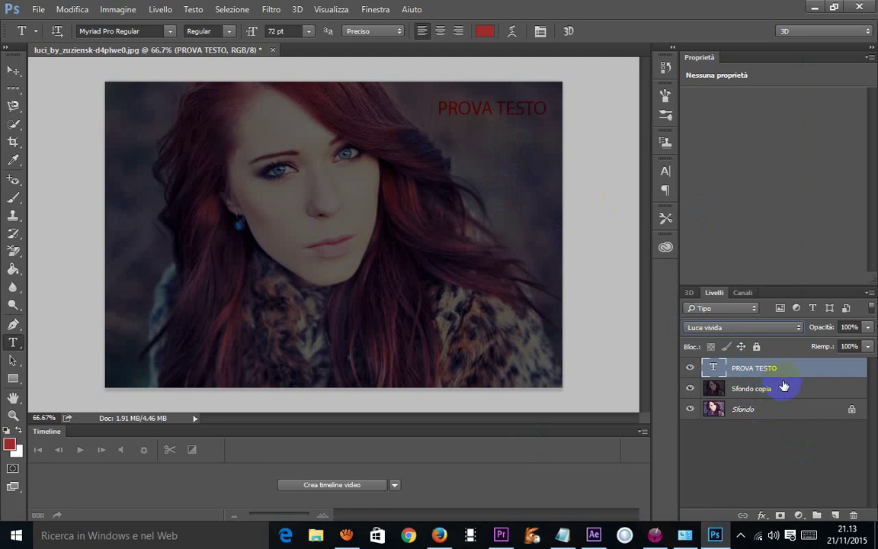
Step: Duplicate Sfondo copia, move the copy to the top, and set it to Scurisci
{"action": "left_click_drag", "start_coordinate": [786, 384], "coordinate": [836, 515]}
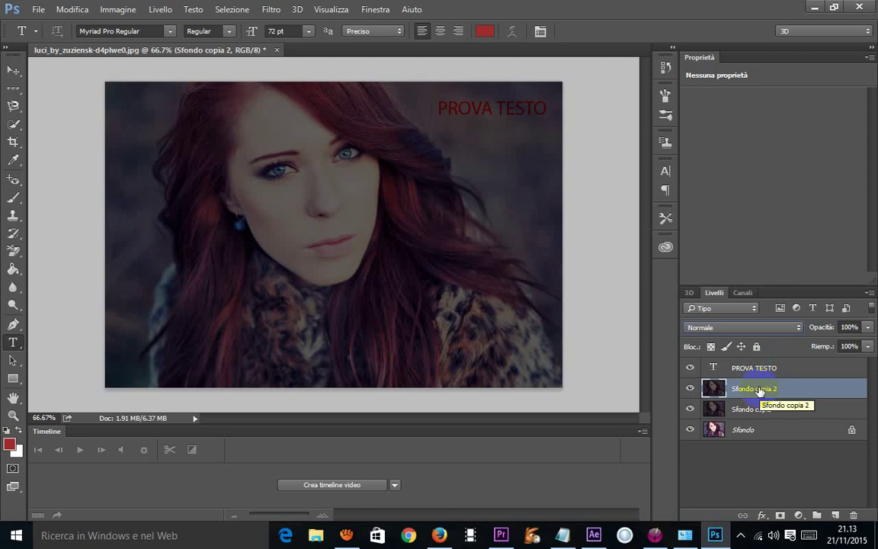
{"action": "left_click_drag", "start_coordinate": [757, 389], "coordinate": [758, 363]}
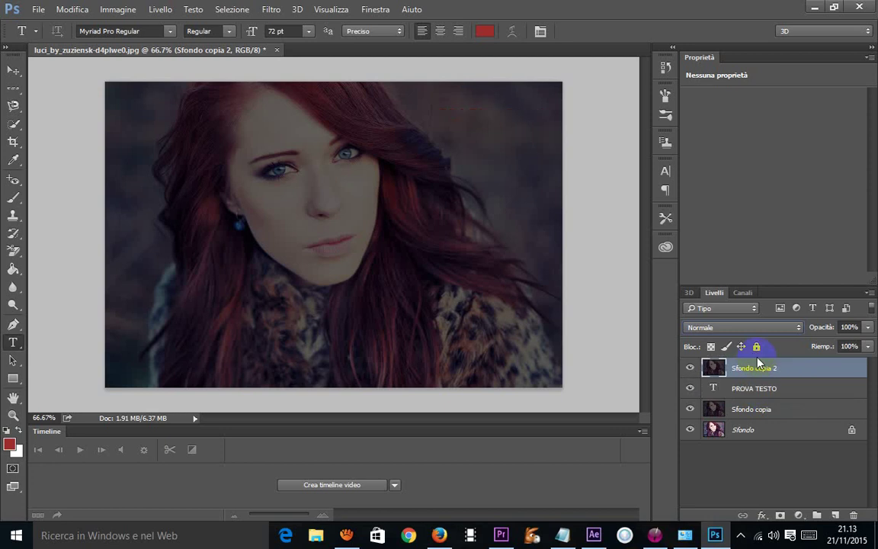
{"action": "left_click", "coordinate": [715, 327]}
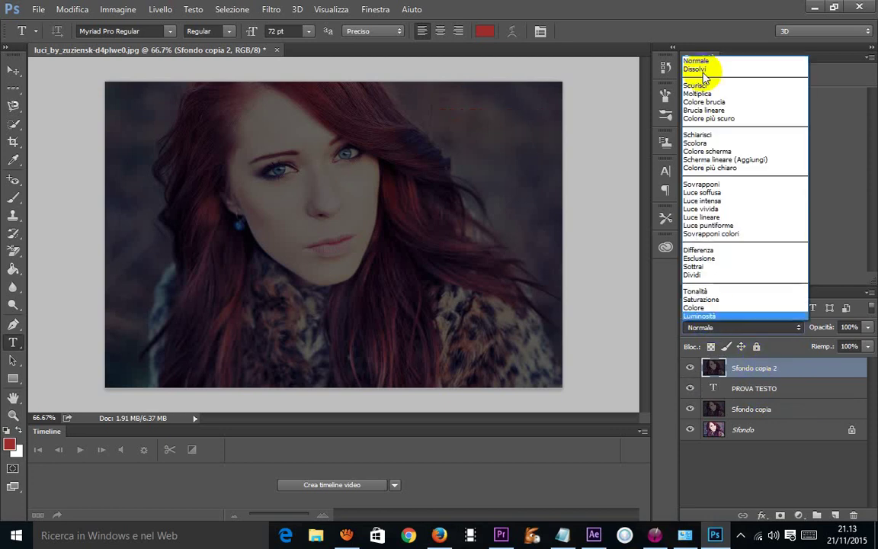
{"action": "left_click", "coordinate": [698, 85]}
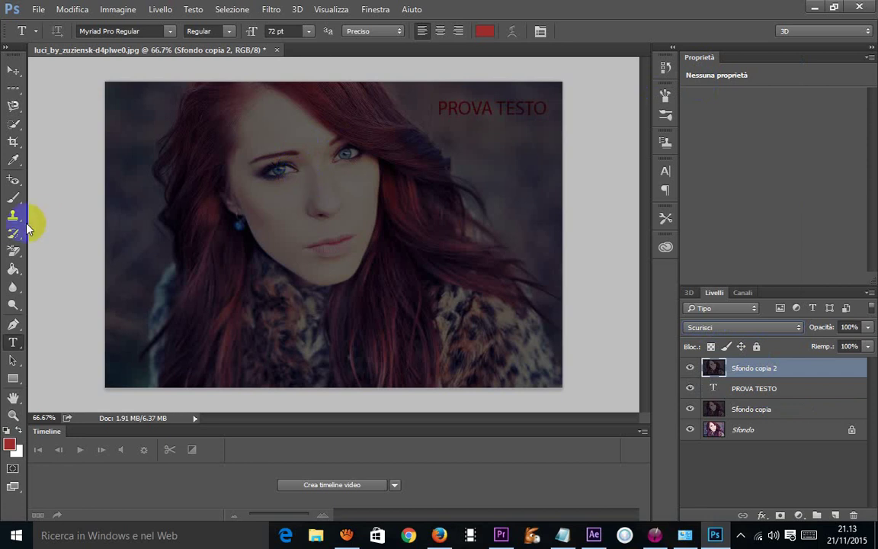
{"action": "left_click", "coordinate": [13, 199]}
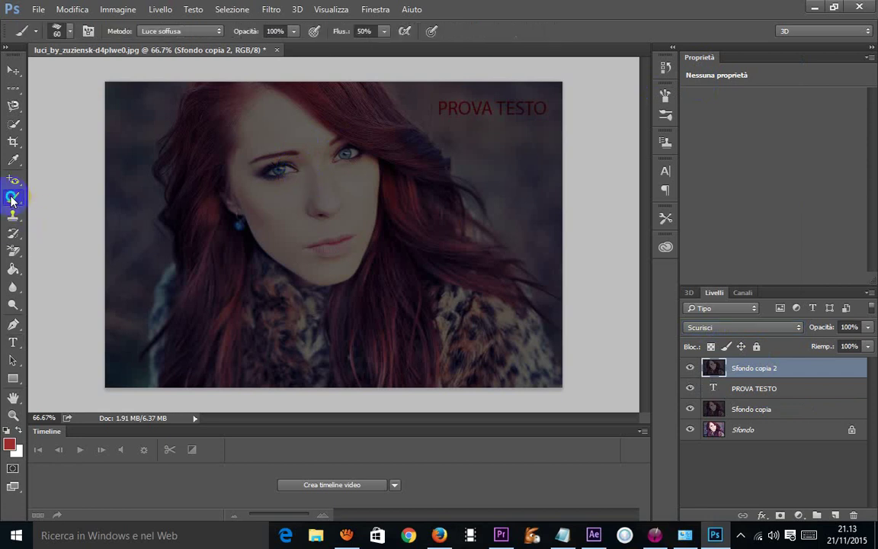
Step: Paint a soft-light Brush stroke over the top-left hair to redden it
{"action": "right_click", "coordinate": [11, 198]}
{"action": "left_click", "coordinate": [103, 196]}
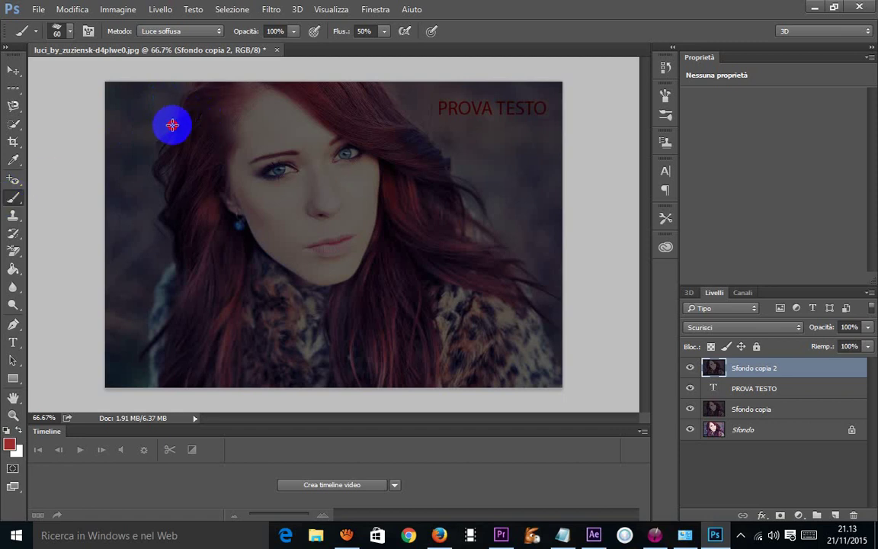
{"action": "mouse_move", "coordinate": [163, 138]}
{"action": "left_mouse_down"}
{"action": "mouse_move", "coordinate": [161, 174]}
{"action": "mouse_move", "coordinate": [167, 131]}
{"action": "mouse_move", "coordinate": [157, 183]}
{"action": "mouse_move", "coordinate": [173, 122]}
{"action": "mouse_move", "coordinate": [152, 151]}
{"action": "mouse_move", "coordinate": [169, 104]}
{"action": "mouse_move", "coordinate": [147, 147]}
{"action": "mouse_move", "coordinate": [156, 113]}
{"action": "mouse_move", "coordinate": [172, 93]}
{"action": "mouse_move", "coordinate": [161, 121]}
{"action": "mouse_move", "coordinate": [188, 90]}
{"action": "mouse_move", "coordinate": [160, 100]}
{"action": "mouse_move", "coordinate": [172, 82]}
{"action": "mouse_move", "coordinate": [118, 88]}
{"action": "mouse_move", "coordinate": [108, 103]}
{"action": "mouse_move", "coordinate": [162, 94]}
{"action": "mouse_move", "coordinate": [124, 112]}
{"action": "mouse_move", "coordinate": [98, 109]}
{"action": "mouse_move", "coordinate": [126, 122]}
{"action": "mouse_move", "coordinate": [171, 93]}
{"action": "mouse_move", "coordinate": [106, 106]}
{"action": "mouse_move", "coordinate": [118, 123]}
{"action": "mouse_move", "coordinate": [157, 123]}
{"action": "mouse_move", "coordinate": [130, 141]}
{"action": "mouse_move", "coordinate": [127, 154]}
{"action": "mouse_move", "coordinate": [145, 165]}
{"action": "mouse_move", "coordinate": [131, 171]}
{"action": "mouse_move", "coordinate": [158, 193]}
{"action": "mouse_move", "coordinate": [173, 182]}
{"action": "mouse_move", "coordinate": [165, 207]}
{"action": "mouse_move", "coordinate": [114, 171]}
{"action": "mouse_move", "coordinate": [112, 206]}
{"action": "mouse_move", "coordinate": [129, 188]}
{"action": "mouse_move", "coordinate": [149, 186]}
{"action": "mouse_move", "coordinate": [126, 202]}
{"action": "mouse_move", "coordinate": [150, 204]}
{"action": "mouse_move", "coordinate": [120, 209]}
{"action": "mouse_move", "coordinate": [137, 199]}
{"action": "mouse_move", "coordinate": [126, 164]}
{"action": "left_mouse_up"}
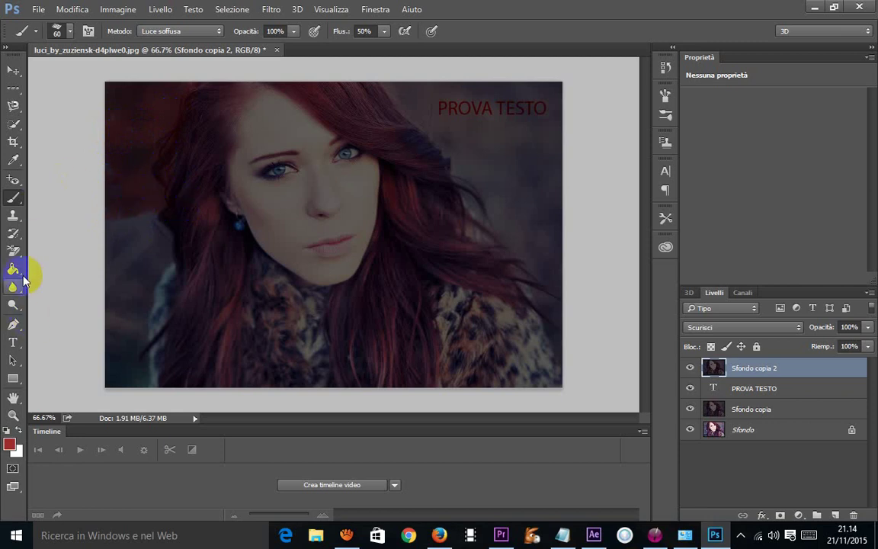
{"action": "left_click", "coordinate": [13, 269]}
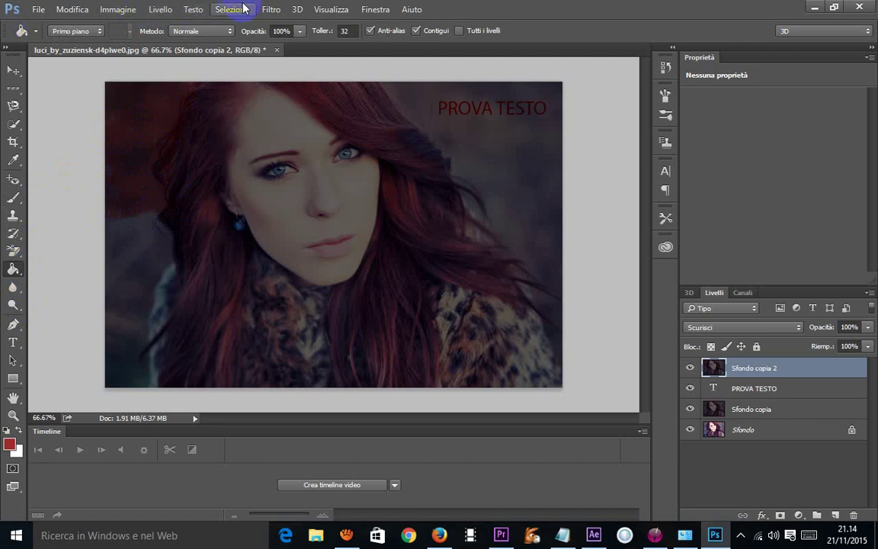
{"action": "left_click", "coordinate": [276, 10]}
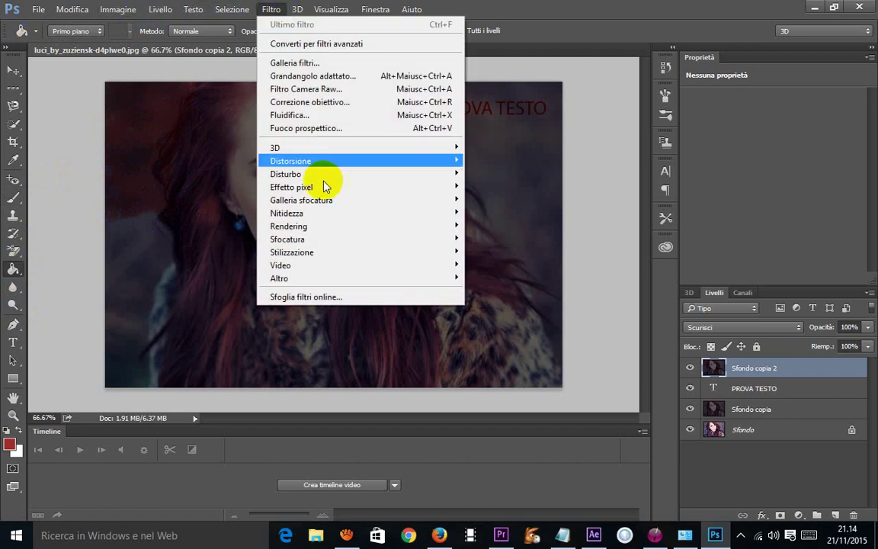
{"action": "mouse_move", "coordinate": [286, 213]}
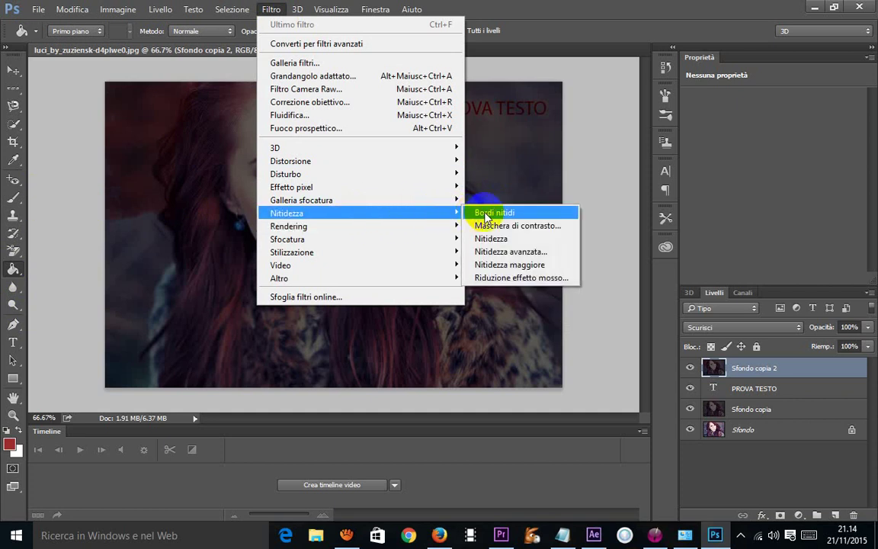
Step: Apply Maschera di contrasto (50%, 1.0 px, threshold 0), then try Fiamma and dismiss its path error
{"action": "left_click", "coordinate": [518, 226]}
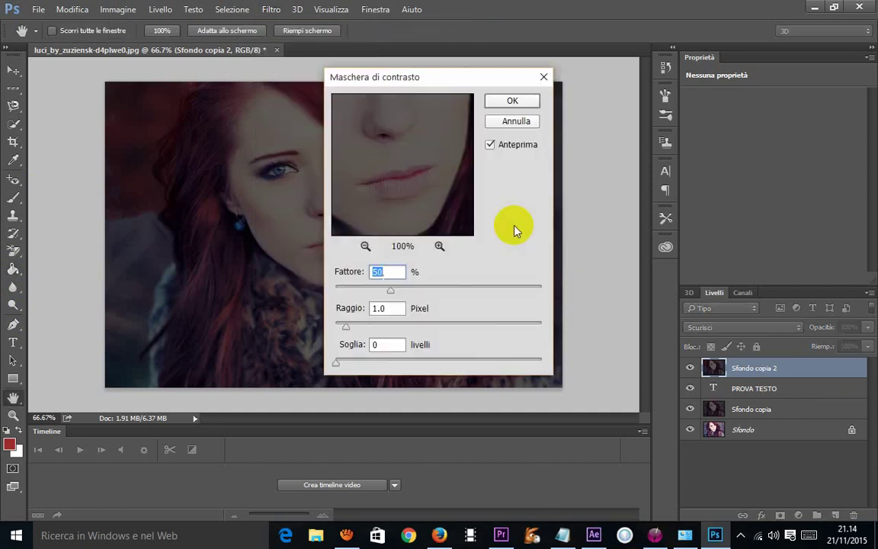
{"action": "left_click", "coordinate": [512, 102]}
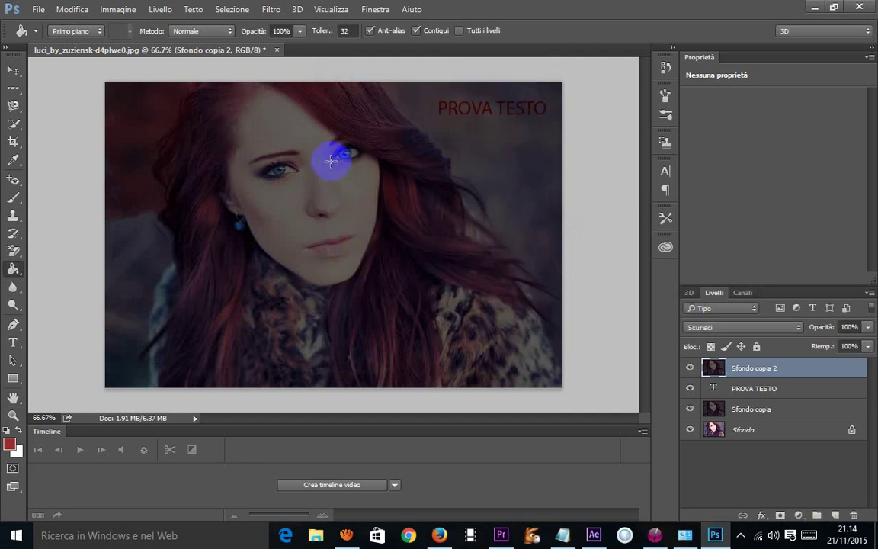
{"action": "left_click", "coordinate": [273, 10]}
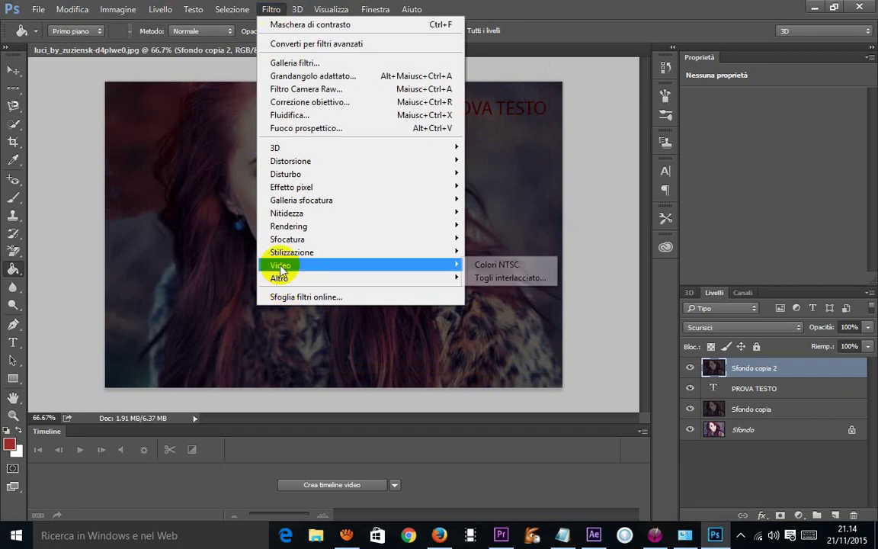
{"action": "mouse_move", "coordinate": [287, 227]}
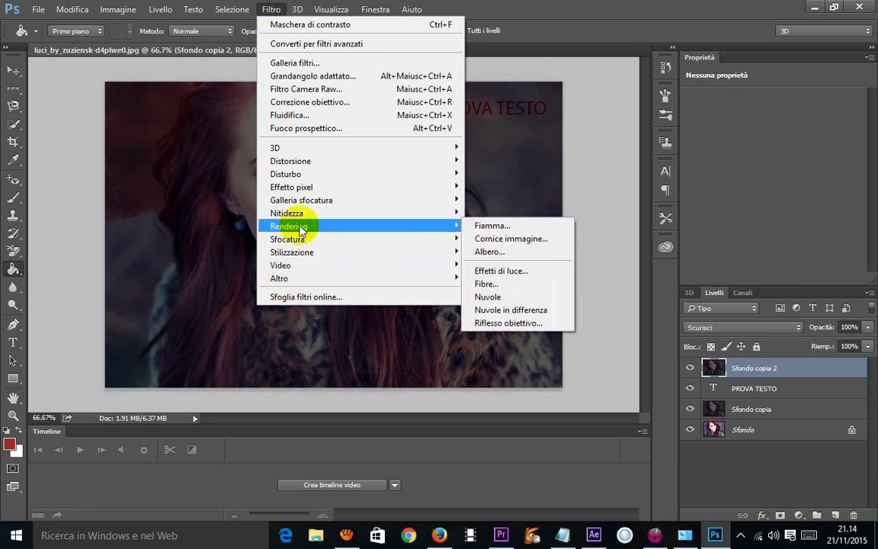
{"action": "left_click", "coordinate": [488, 227]}
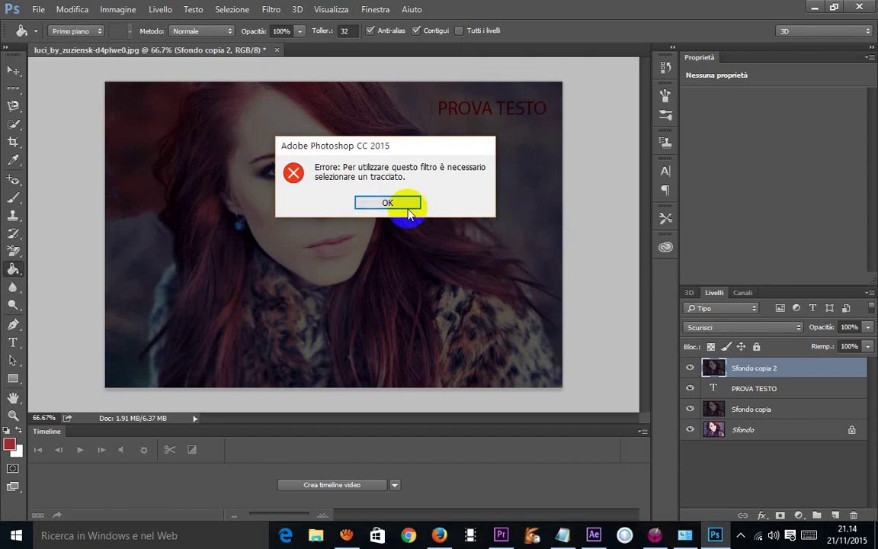
{"action": "left_click", "coordinate": [389, 202]}
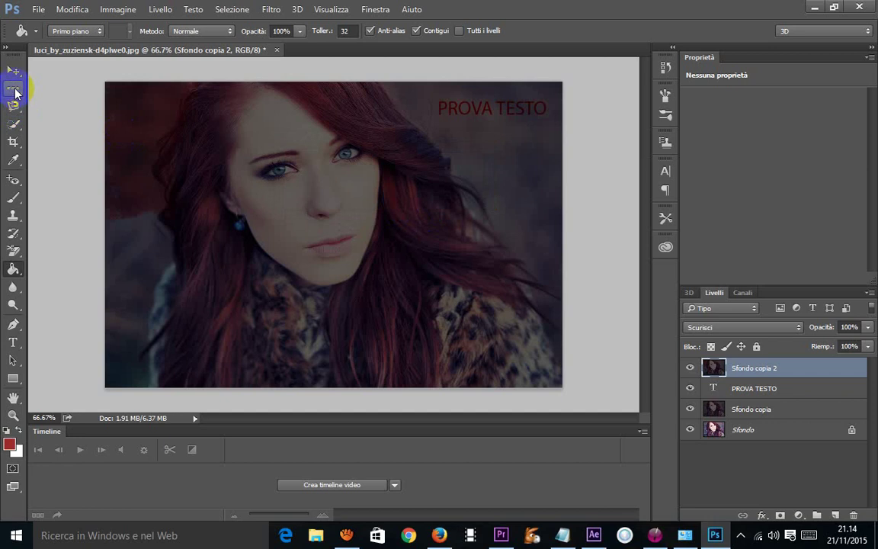
Step: Quick-select the woman's face and the left side of the photo, starting from the cheek
{"action": "left_click", "coordinate": [14, 89]}
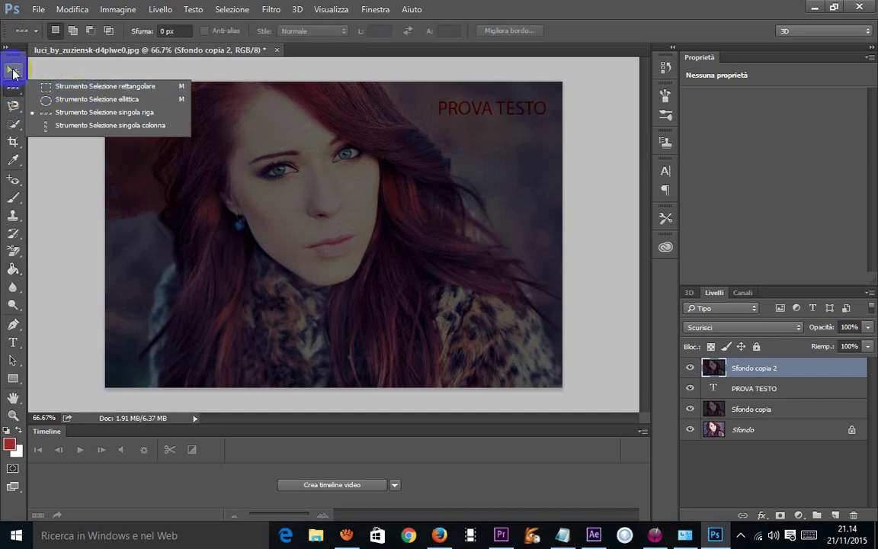
{"action": "left_click", "coordinate": [12, 72]}
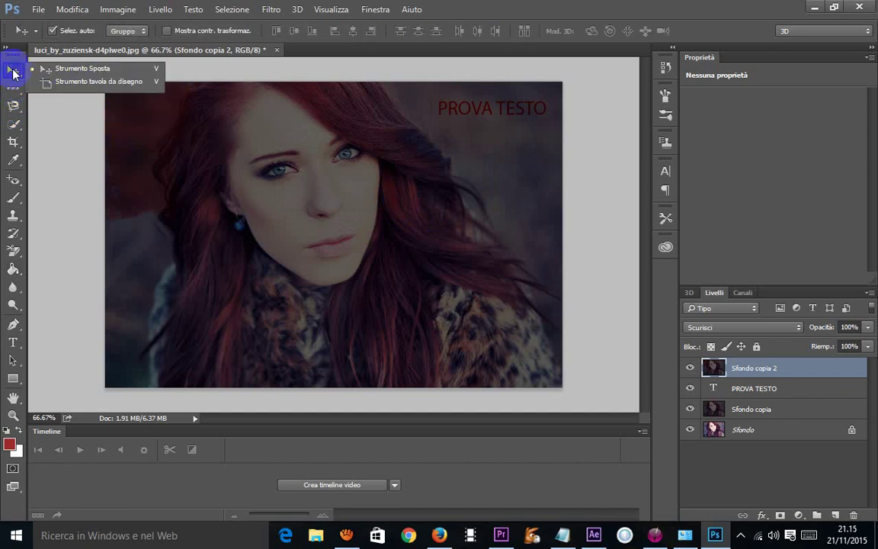
{"action": "left_click", "coordinate": [14, 125]}
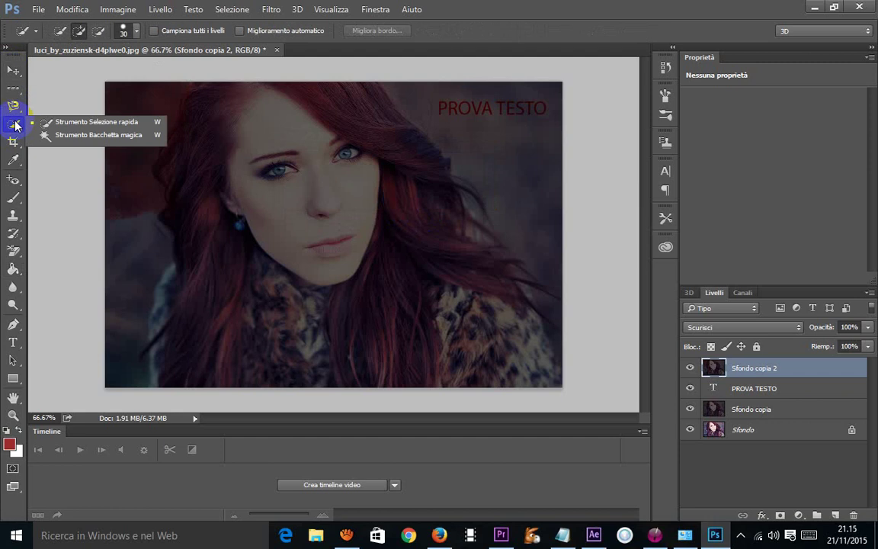
{"action": "left_click", "coordinate": [90, 122]}
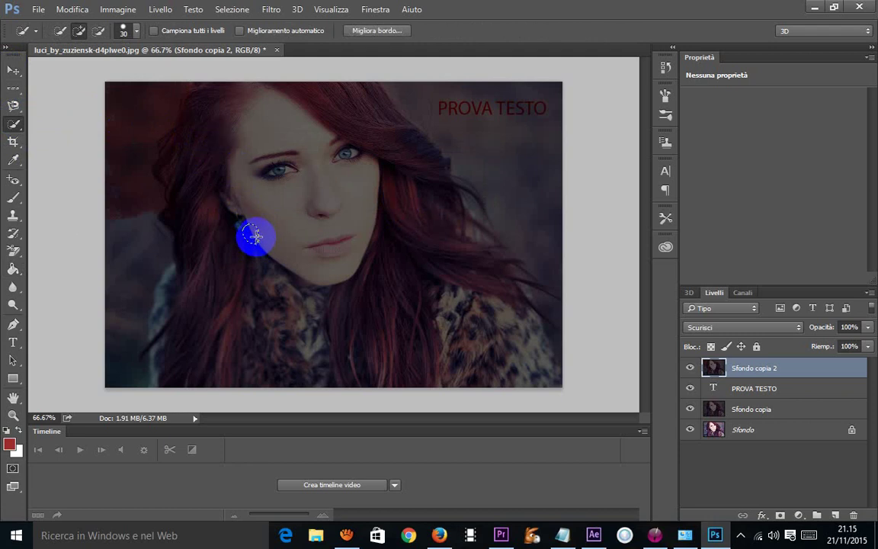
{"action": "mouse_move", "coordinate": [254, 236]}
{"action": "left_mouse_down"}
{"action": "mouse_move", "coordinate": [340, 269]}
{"action": "mouse_move", "coordinate": [368, 228]}
{"action": "mouse_move", "coordinate": [364, 140]}
{"action": "mouse_move", "coordinate": [329, 138]}
{"action": "mouse_move", "coordinate": [251, 103]}
{"action": "mouse_move", "coordinate": [222, 113]}
{"action": "mouse_move", "coordinate": [174, 171]}
{"action": "mouse_move", "coordinate": [160, 149]}
{"action": "mouse_move", "coordinate": [188, 127]}
{"action": "mouse_move", "coordinate": [167, 126]}
{"action": "mouse_move", "coordinate": [192, 255]}
{"action": "mouse_move", "coordinate": [190, 303]}
{"action": "mouse_move", "coordinate": [135, 292]}
{"action": "left_mouse_up"}
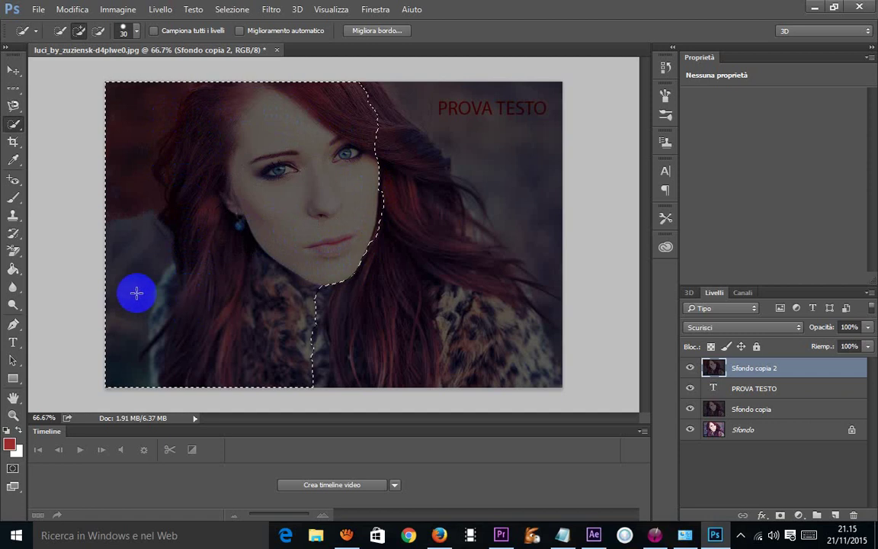
Step: Refine the selection edge along the woman's face and confirm it
{"action": "right_click", "coordinate": [105, 279]}
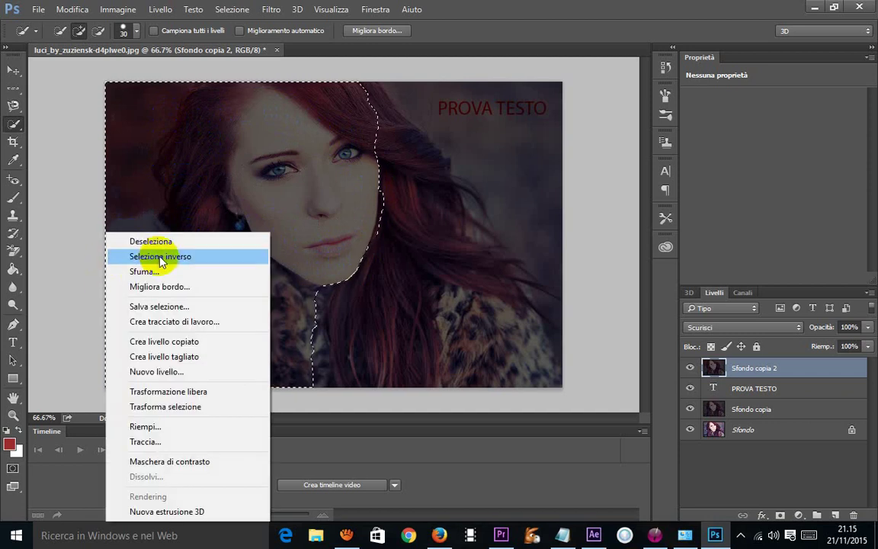
{"action": "left_click", "coordinate": [164, 287]}
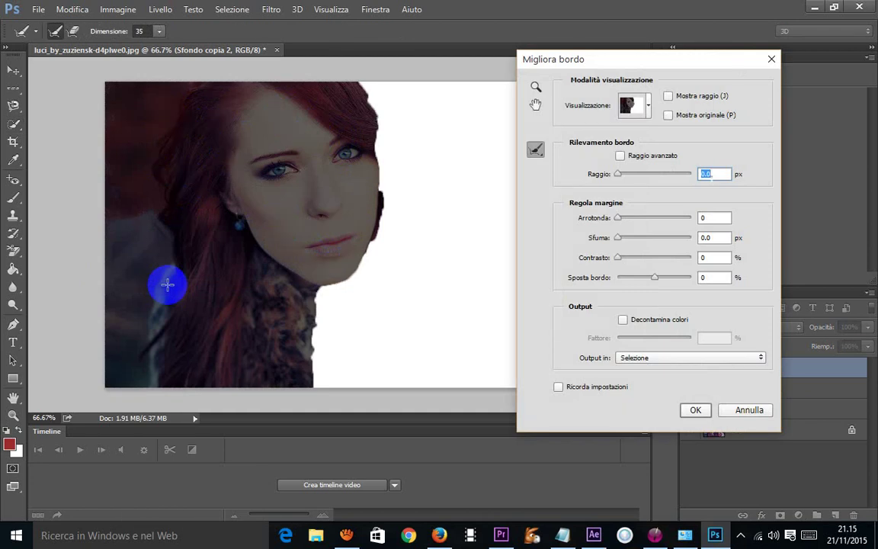
{"action": "left_click", "coordinate": [378, 205]}
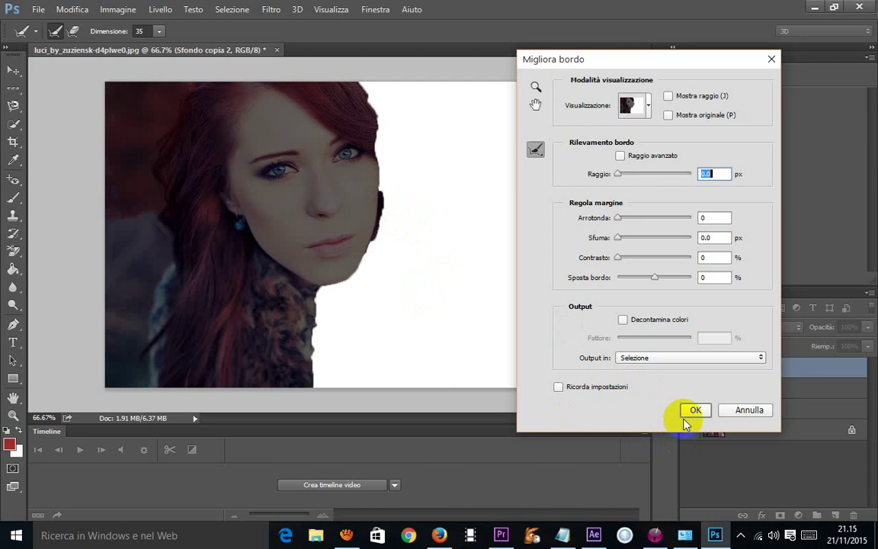
{"action": "left_click", "coordinate": [691, 410]}
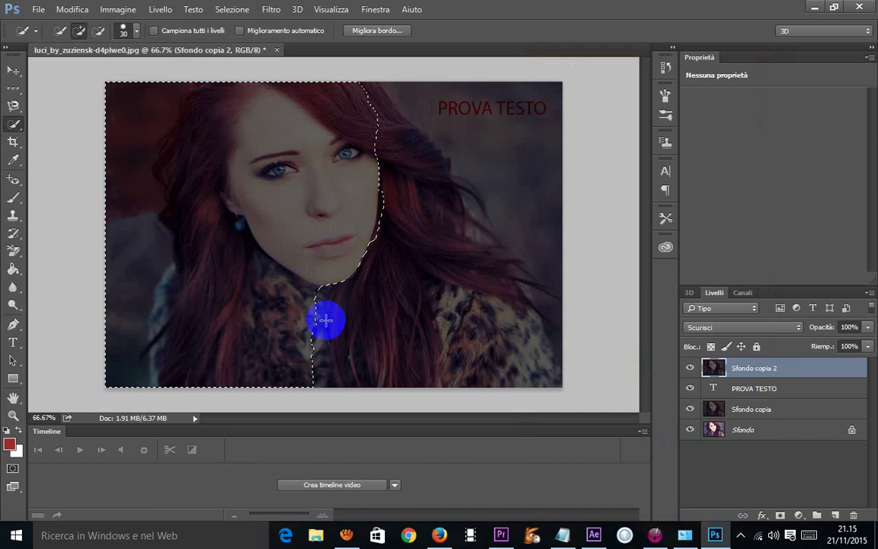
Step: Adjust the selection near the lower left and bring up the Filtro > Rendering options
{"action": "left_click_drag", "start_coordinate": [206, 404], "coordinate": [216, 379]}
{"action": "right_click", "coordinate": [207, 387]}
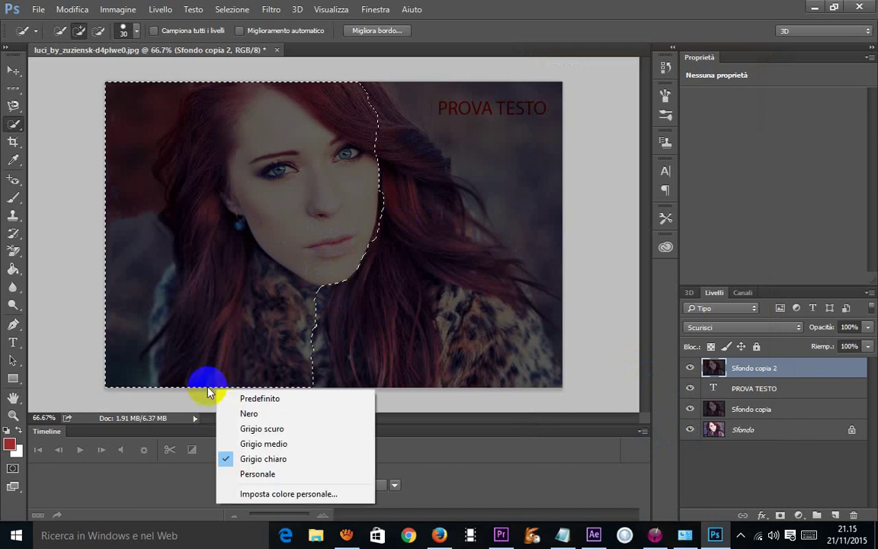
{"action": "left_click", "coordinate": [202, 385]}
{"action": "right_click", "coordinate": [204, 382]}
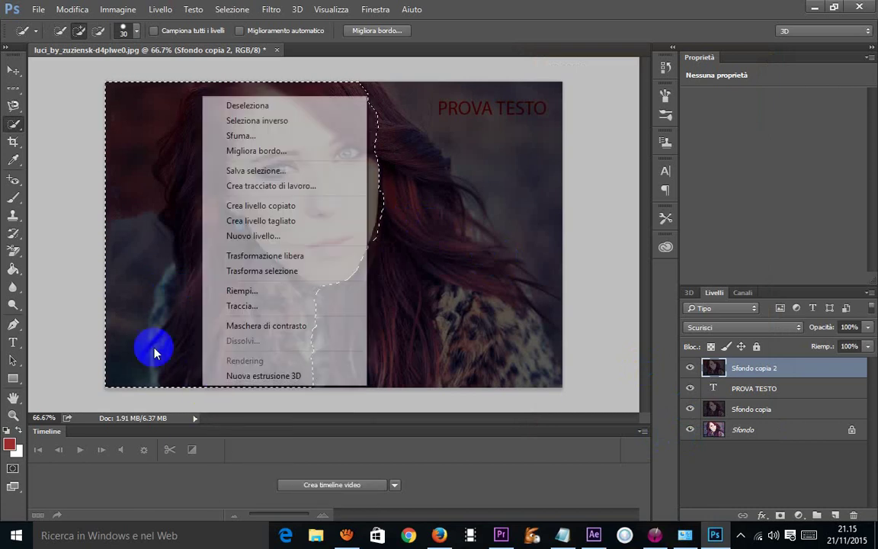
{"action": "left_click", "coordinate": [127, 339]}
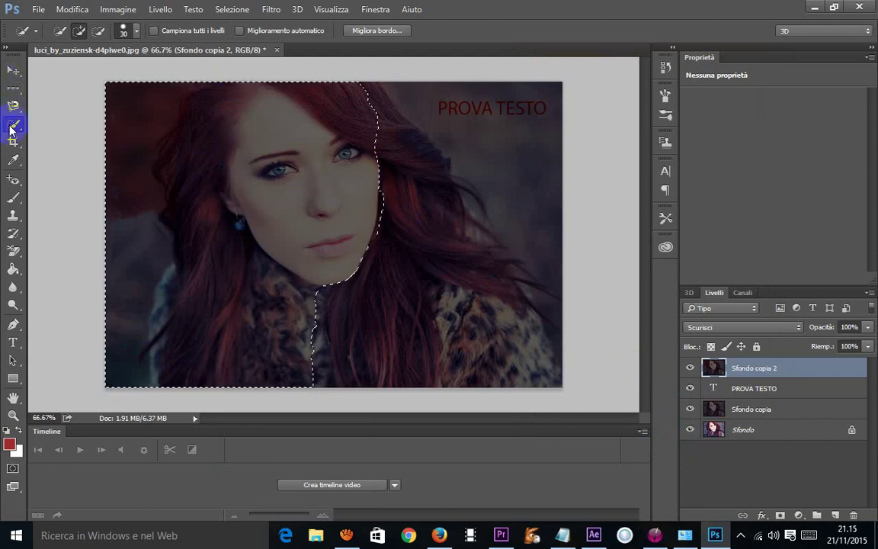
{"action": "left_click", "coordinate": [232, 9]}
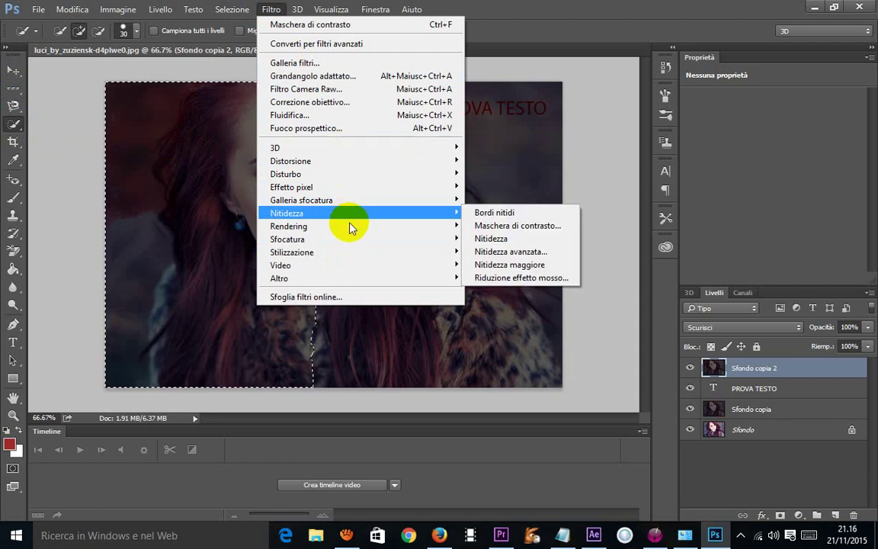
{"action": "mouse_move", "coordinate": [289, 226]}
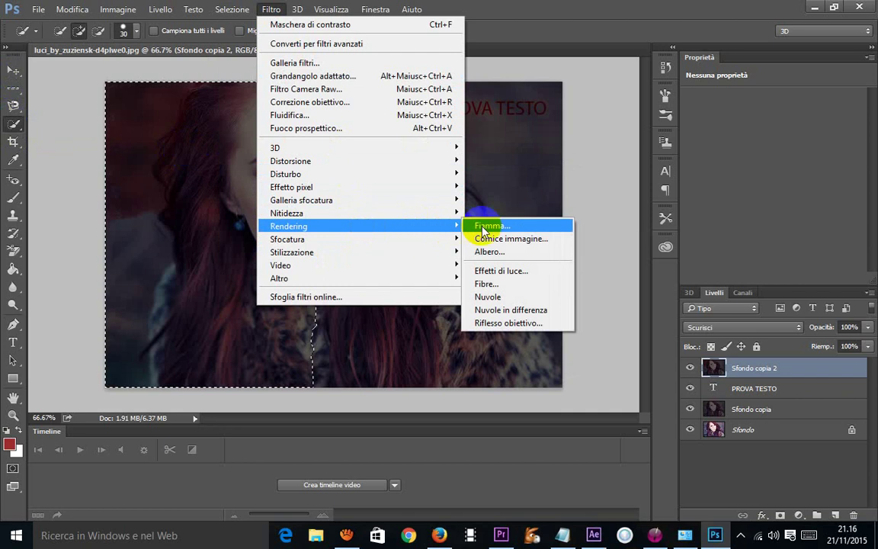
Step: Try Fiamma again, dismiss the path-required error, then Deseleziona the selection
{"action": "left_click", "coordinate": [488, 226]}
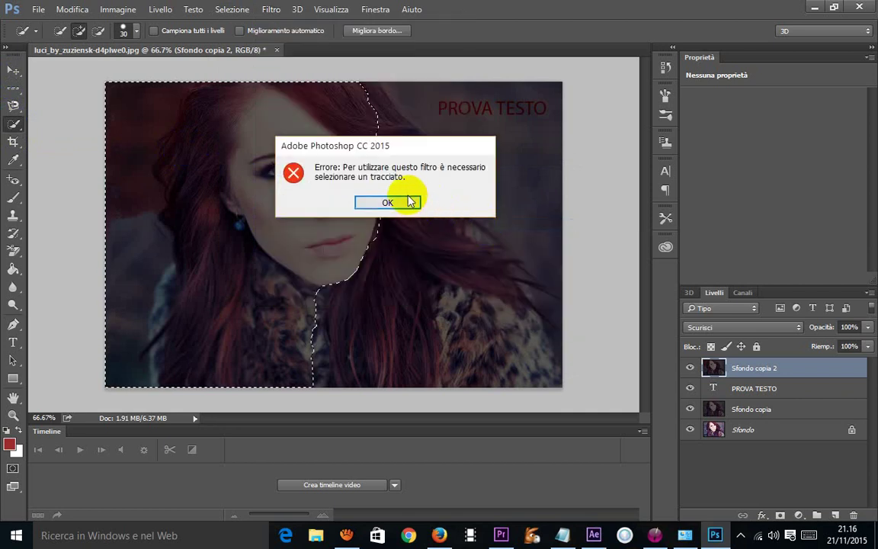
{"action": "left_click", "coordinate": [408, 201]}
{"action": "left_click", "coordinate": [378, 222]}
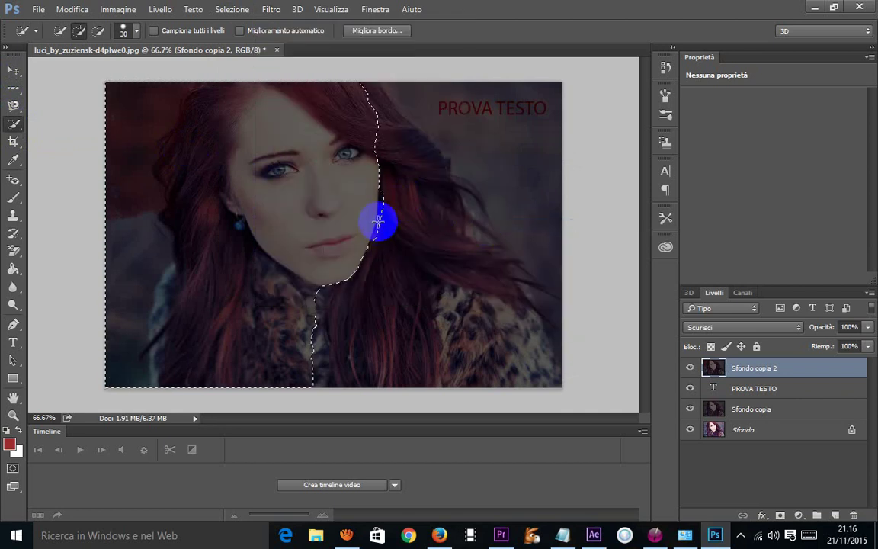
{"action": "mouse_move", "coordinate": [378, 223]}
{"action": "left_mouse_down"}
{"action": "mouse_move", "coordinate": [400, 231]}
{"action": "mouse_move", "coordinate": [406, 200]}
{"action": "left_mouse_up"}
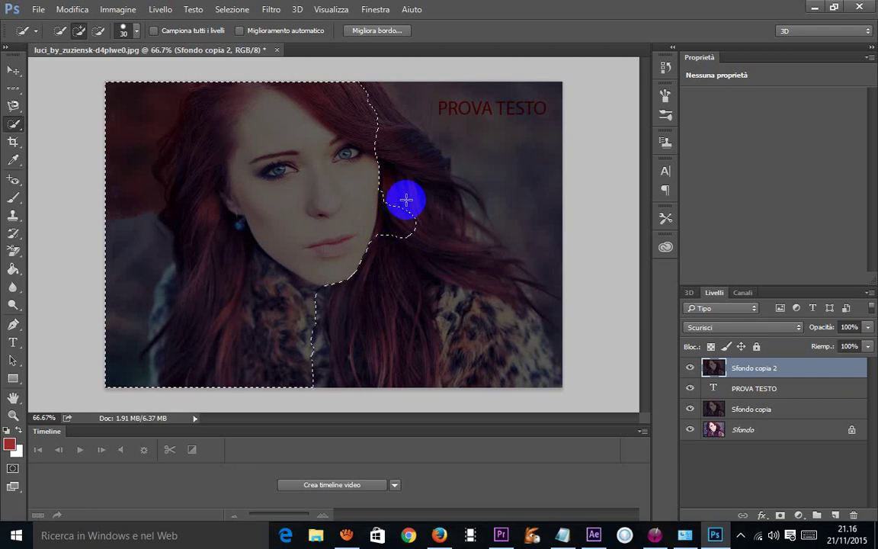
{"action": "right_click", "coordinate": [389, 219]}
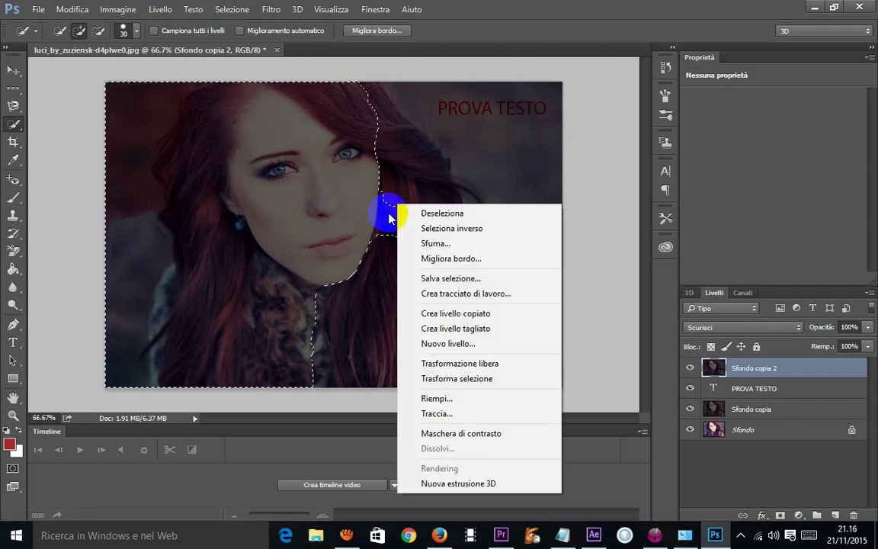
{"action": "left_click", "coordinate": [429, 213]}
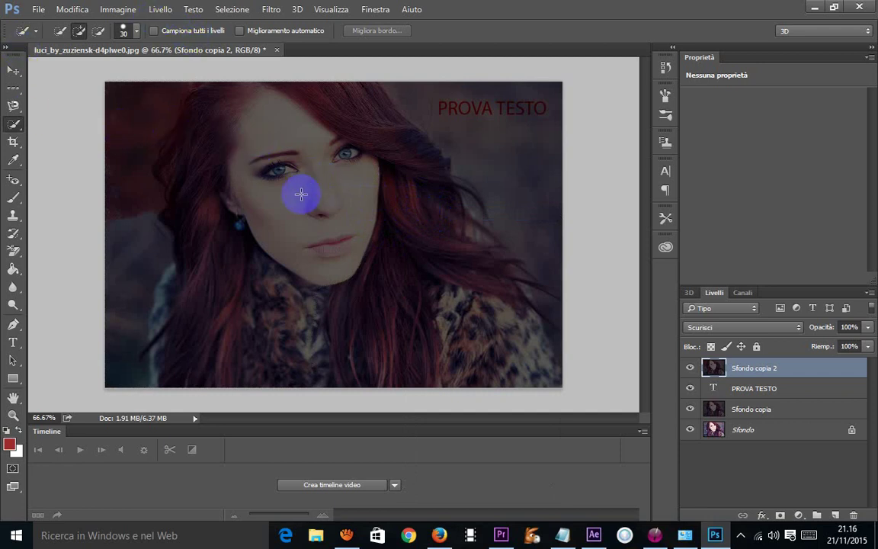
Step: Quick-select the woman's face, hairline, right eye and right hair edge
{"action": "mouse_move", "coordinate": [311, 197]}
{"action": "left_mouse_down"}
{"action": "mouse_move", "coordinate": [316, 166]}
{"action": "mouse_move", "coordinate": [279, 109]}
{"action": "left_mouse_up"}
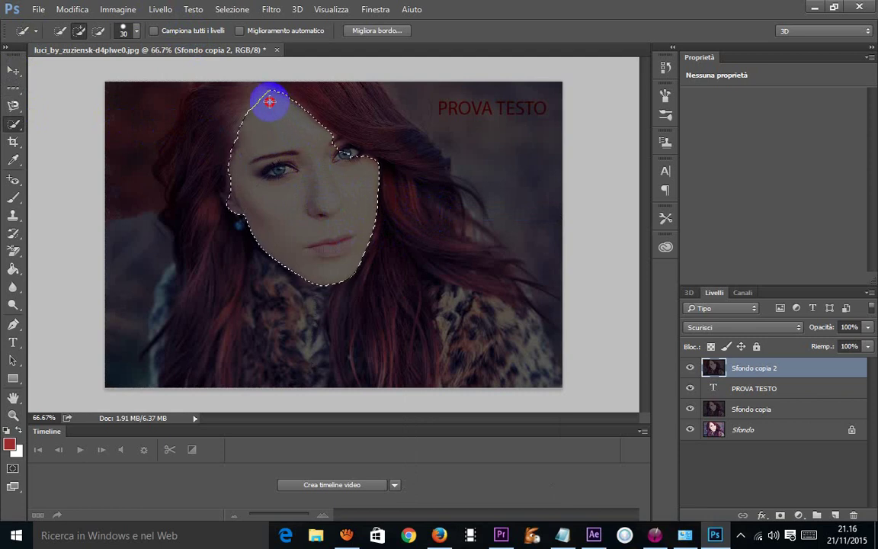
{"action": "left_click_drag", "start_coordinate": [266, 99], "coordinate": [374, 164]}
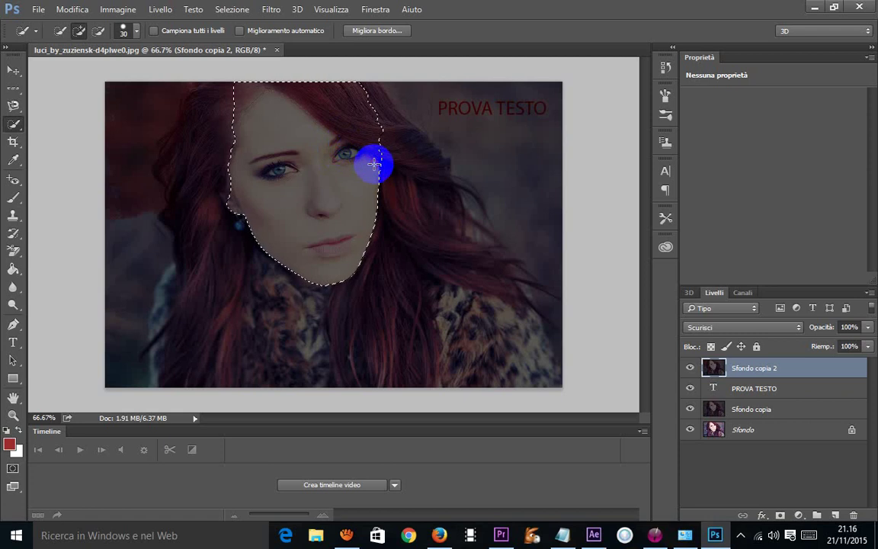
{"action": "mouse_move", "coordinate": [370, 167]}
{"action": "left_mouse_down"}
{"action": "mouse_move", "coordinate": [372, 98]}
{"action": "mouse_move", "coordinate": [358, 102]}
{"action": "mouse_move", "coordinate": [365, 129]}
{"action": "mouse_move", "coordinate": [345, 146]}
{"action": "mouse_move", "coordinate": [357, 182]}
{"action": "mouse_move", "coordinate": [382, 177]}
{"action": "mouse_move", "coordinate": [391, 137]}
{"action": "left_mouse_up"}
Step: Offset the selected face area and shift the Sfondo copia layer to double the face
{"action": "mouse_move", "coordinate": [363, 168]}
{"action": "left_mouse_down"}
{"action": "mouse_move", "coordinate": [372, 166]}
{"action": "mouse_move", "coordinate": [369, 185]}
{"action": "mouse_move", "coordinate": [395, 221]}
{"action": "mouse_move", "coordinate": [329, 186]}
{"action": "left_mouse_up"}
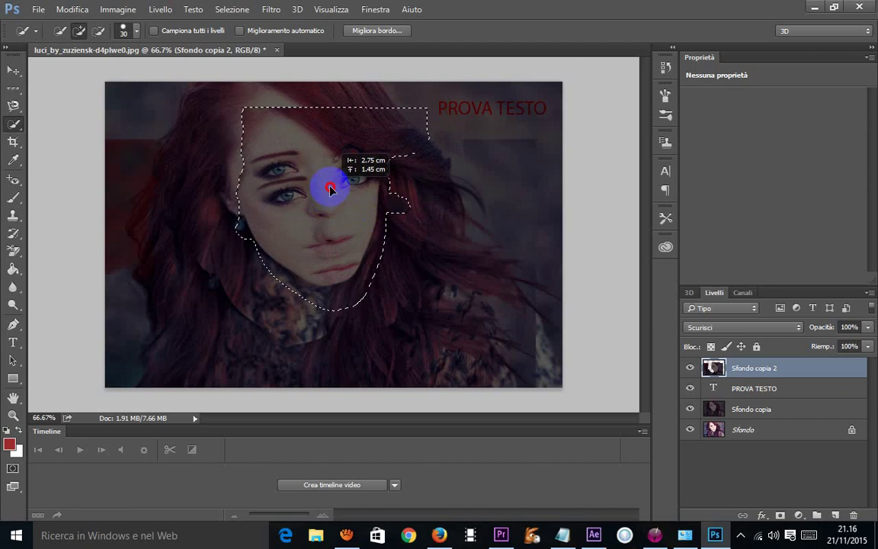
{"action": "left_click_drag", "start_coordinate": [398, 206], "coordinate": [422, 196]}
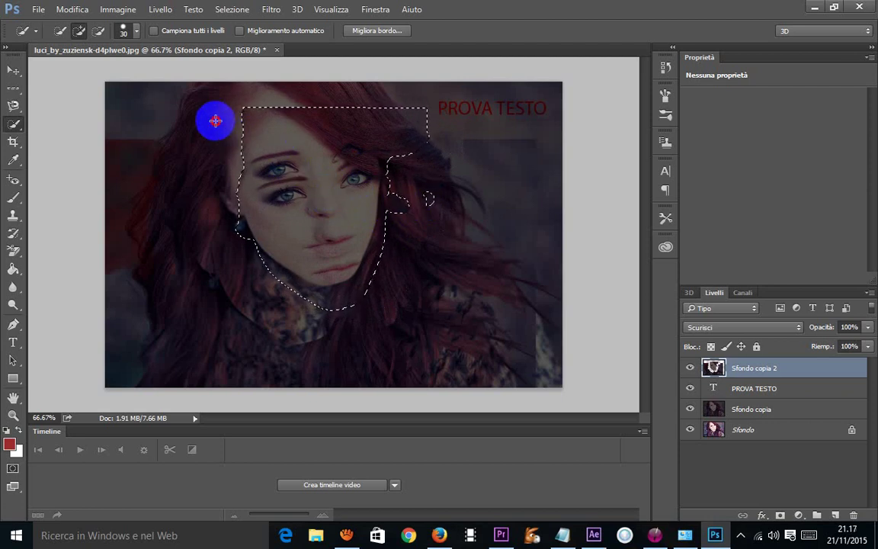
{"action": "left_click_drag", "start_coordinate": [215, 120], "coordinate": [252, 166]}
{"action": "mouse_move", "coordinate": [215, 118]}
{"action": "left_mouse_down"}
{"action": "mouse_move", "coordinate": [541, 240]}
{"action": "mouse_move", "coordinate": [529, 236]}
{"action": "mouse_move", "coordinate": [603, 358]}
{"action": "mouse_move", "coordinate": [605, 255]}
{"action": "mouse_move", "coordinate": [619, 216]}
{"action": "mouse_move", "coordinate": [555, 261]}
{"action": "mouse_move", "coordinate": [552, 243]}
{"action": "mouse_move", "coordinate": [553, 269]}
{"action": "mouse_move", "coordinate": [550, 261]}
{"action": "left_mouse_up"}
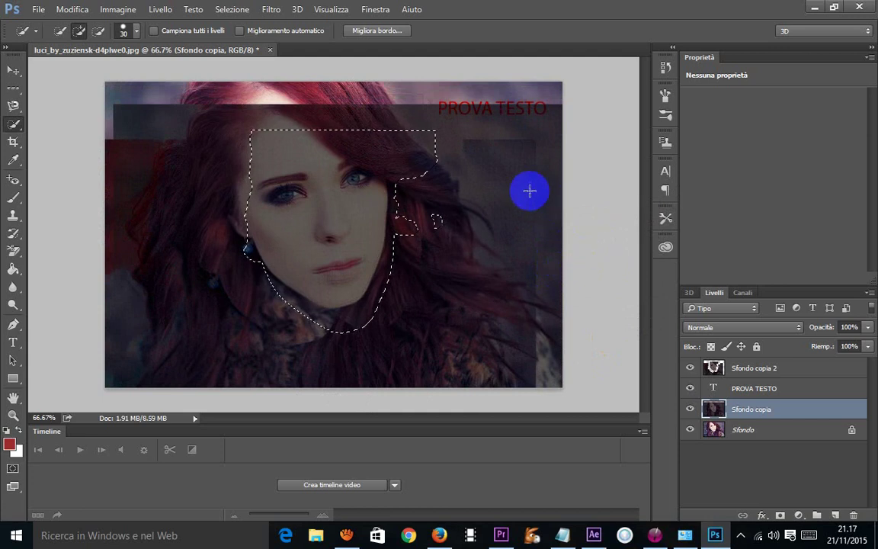
Step: Close the portrait without saving and open dfd694ab33519123b577630ea47da42b.jpg
{"action": "left_click", "coordinate": [270, 50]}
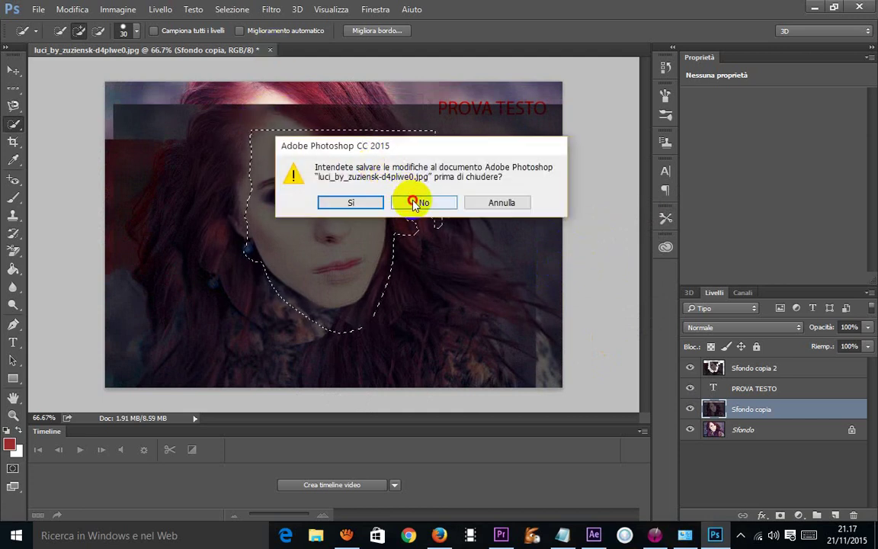
{"action": "left_click", "coordinate": [413, 202]}
{"action": "double_click", "coordinate": [359, 196]}
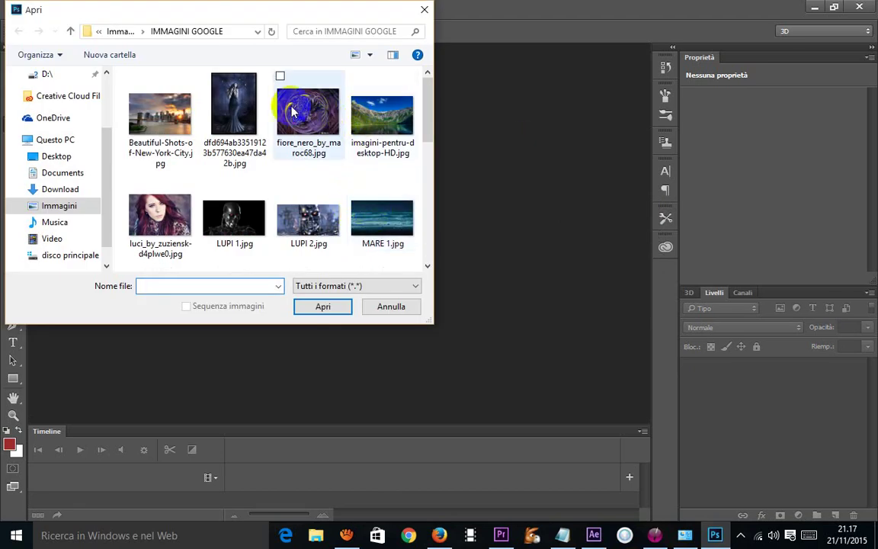
{"action": "left_click", "coordinate": [248, 106]}
{"action": "double_click", "coordinate": [248, 105]}
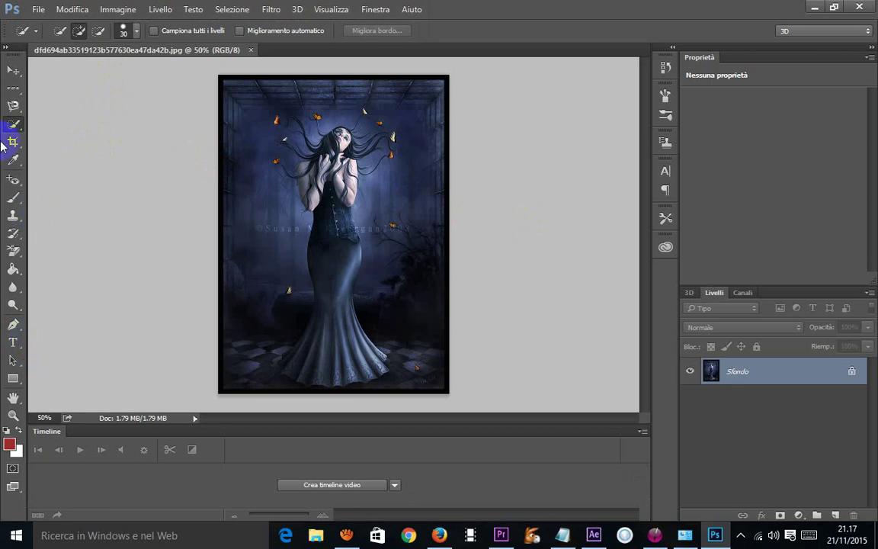
Step: Select the Spot Healing Brush and duplicate Sfondo into Sfondo copia
{"action": "left_click", "coordinate": [13, 181]}
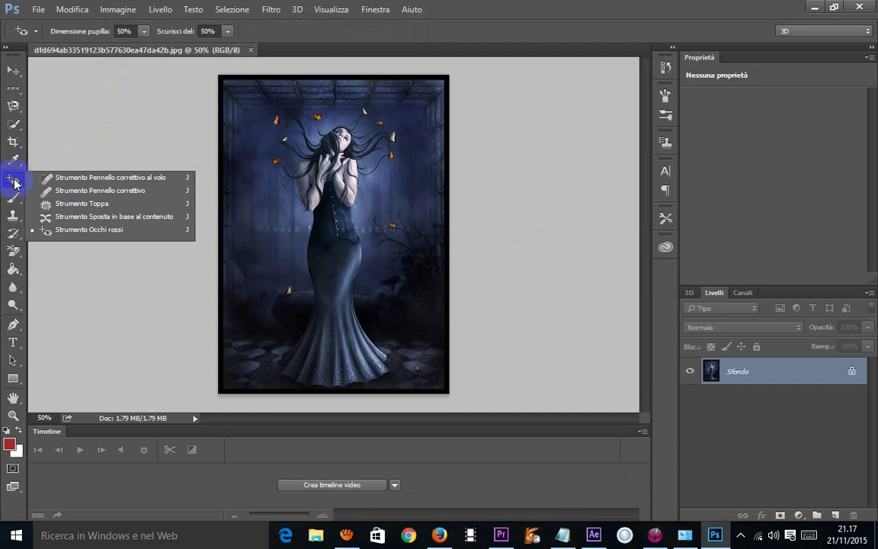
{"action": "left_click", "coordinate": [124, 178]}
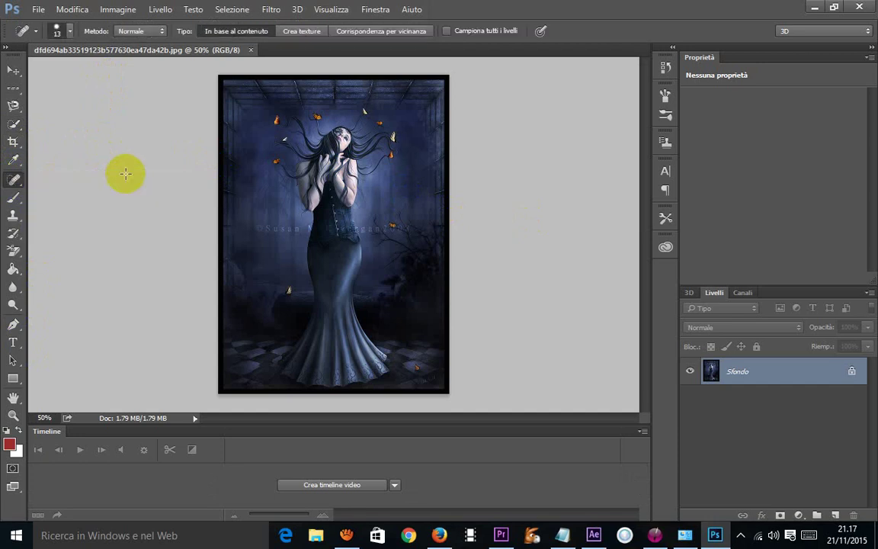
{"action": "left_click_drag", "start_coordinate": [278, 169], "coordinate": [349, 155]}
{"action": "left_click", "coordinate": [850, 373]}
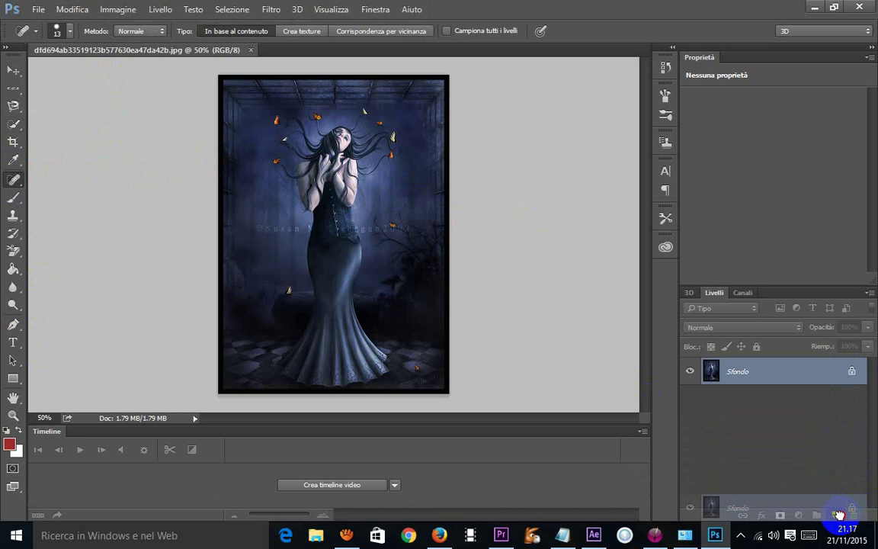
{"action": "left_click_drag", "start_coordinate": [848, 369], "coordinate": [835, 516]}
{"action": "left_click", "coordinate": [798, 369]}
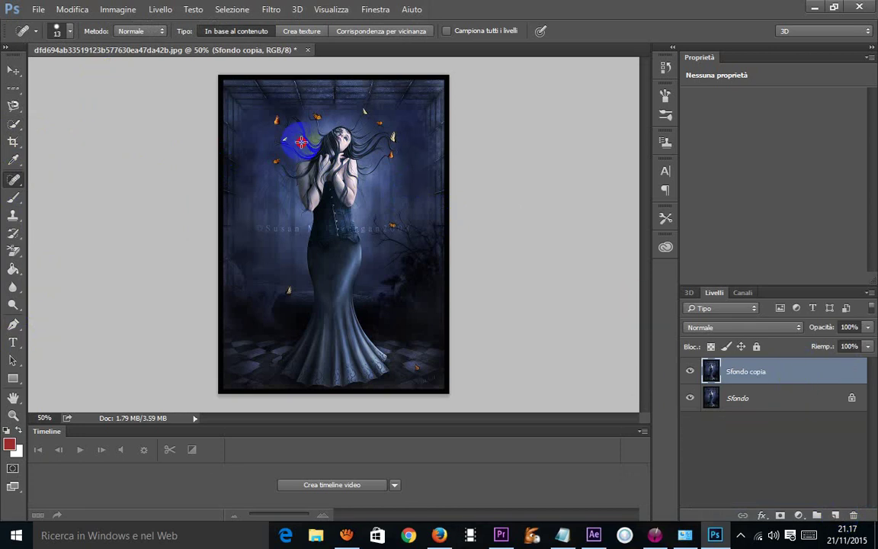
Step: Heal over the hair beside the face, then with a 96 px brush over the shoulder
{"action": "mouse_move", "coordinate": [356, 154]}
{"action": "left_mouse_down"}
{"action": "mouse_move", "coordinate": [336, 117]}
{"action": "mouse_move", "coordinate": [263, 88]}
{"action": "left_mouse_up"}
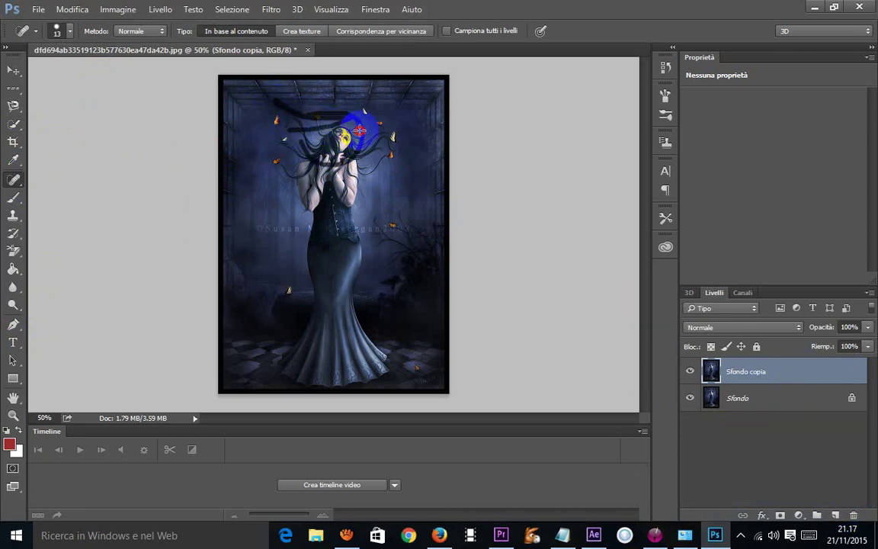
{"action": "left_click", "coordinate": [71, 32]}
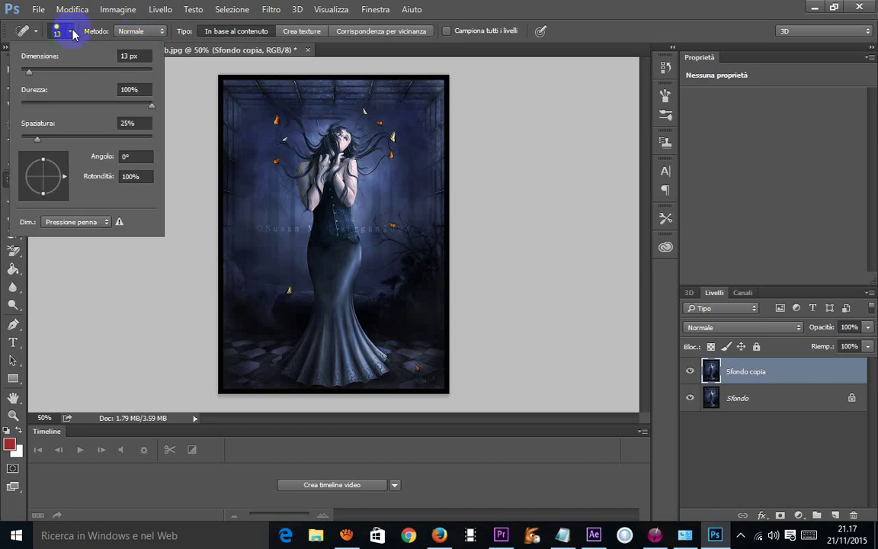
{"action": "right_click", "coordinate": [371, 159]}
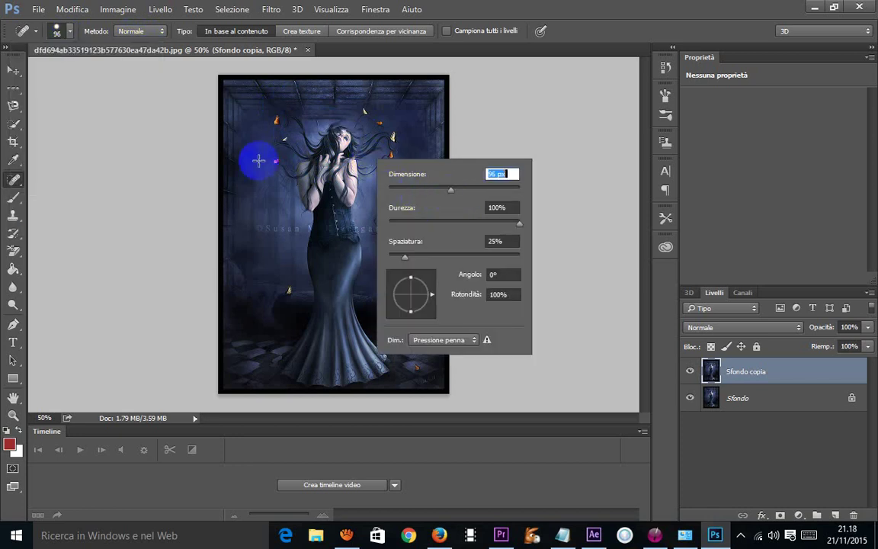
{"action": "mouse_move", "coordinate": [254, 157]}
{"action": "left_mouse_down"}
{"action": "mouse_move", "coordinate": [274, 164]}
{"action": "mouse_move", "coordinate": [281, 145]}
{"action": "mouse_move", "coordinate": [302, 162]}
{"action": "mouse_move", "coordinate": [230, 196]}
{"action": "mouse_move", "coordinate": [292, 208]}
{"action": "mouse_move", "coordinate": [229, 203]}
{"action": "mouse_move", "coordinate": [426, 255]}
{"action": "mouse_move", "coordinate": [275, 282]}
{"action": "mouse_move", "coordinate": [377, 318]}
{"action": "left_mouse_up"}
Step: Set the foreground colour to 151111 and heal the woman's body and skirt completely away
{"action": "left_click", "coordinate": [9, 444]}
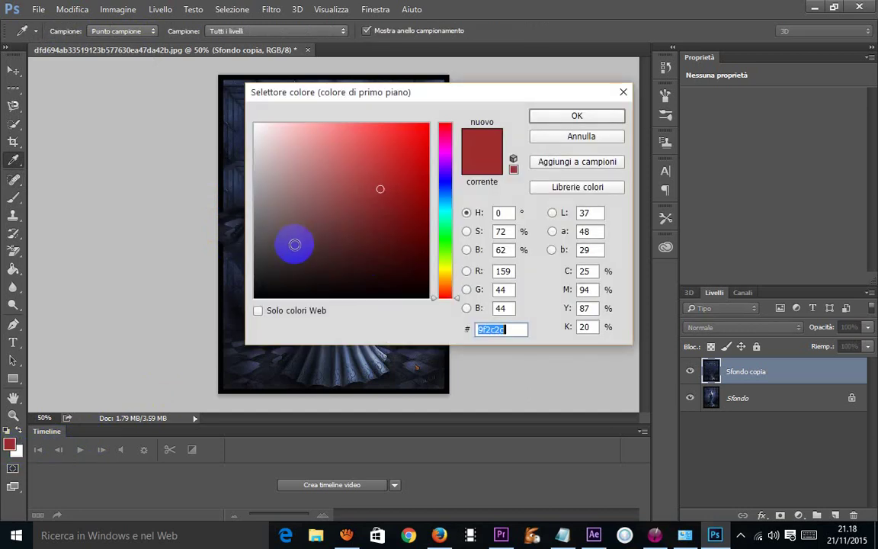
{"action": "left_click", "coordinate": [290, 284]}
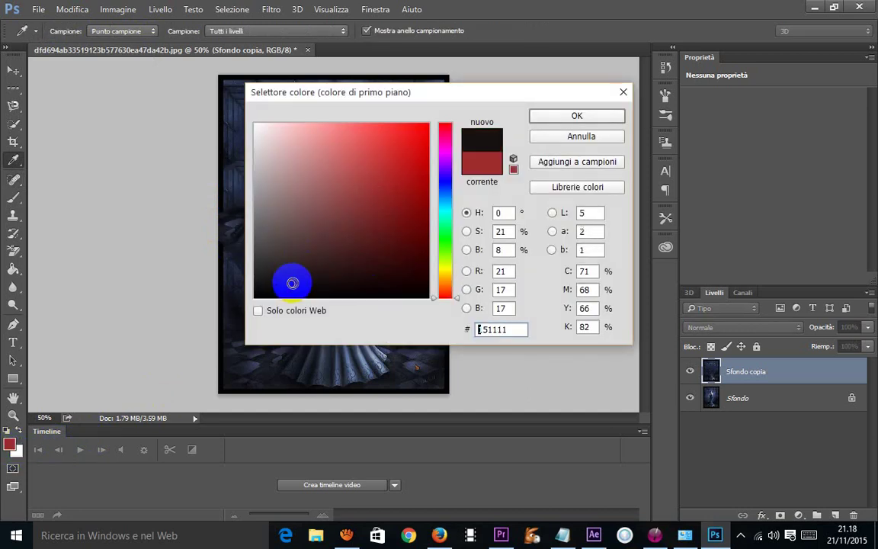
{"action": "left_click", "coordinate": [594, 119]}
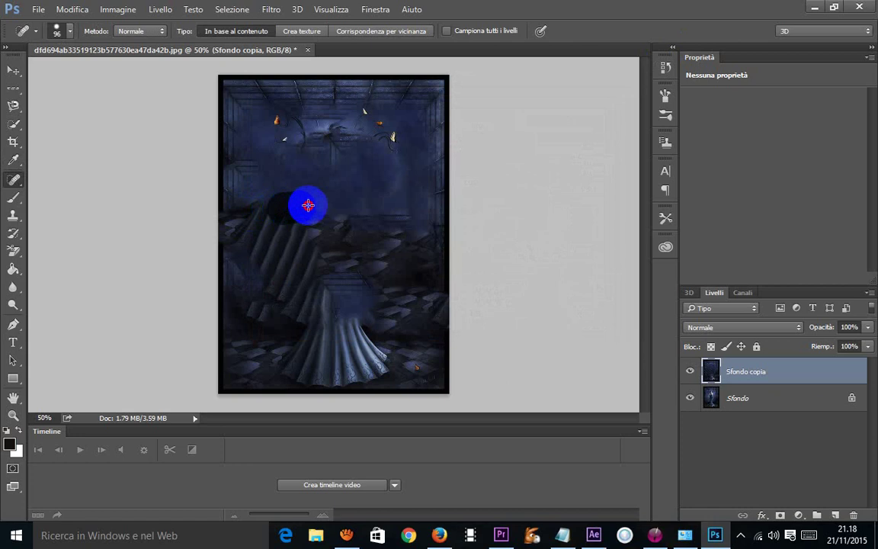
{"action": "mouse_move", "coordinate": [302, 177]}
{"action": "left_mouse_down"}
{"action": "mouse_move", "coordinate": [321, 290]}
{"action": "mouse_move", "coordinate": [294, 308]}
{"action": "mouse_move", "coordinate": [393, 330]}
{"action": "mouse_move", "coordinate": [335, 332]}
{"action": "mouse_move", "coordinate": [310, 351]}
{"action": "mouse_move", "coordinate": [313, 372]}
{"action": "mouse_move", "coordinate": [275, 290]}
{"action": "mouse_move", "coordinate": [239, 256]}
{"action": "mouse_move", "coordinate": [294, 263]}
{"action": "mouse_move", "coordinate": [268, 212]}
{"action": "mouse_move", "coordinate": [353, 330]}
{"action": "mouse_move", "coordinate": [378, 243]}
{"action": "mouse_move", "coordinate": [339, 249]}
{"action": "mouse_move", "coordinate": [417, 189]}
{"action": "mouse_move", "coordinate": [371, 261]}
{"action": "left_mouse_up"}
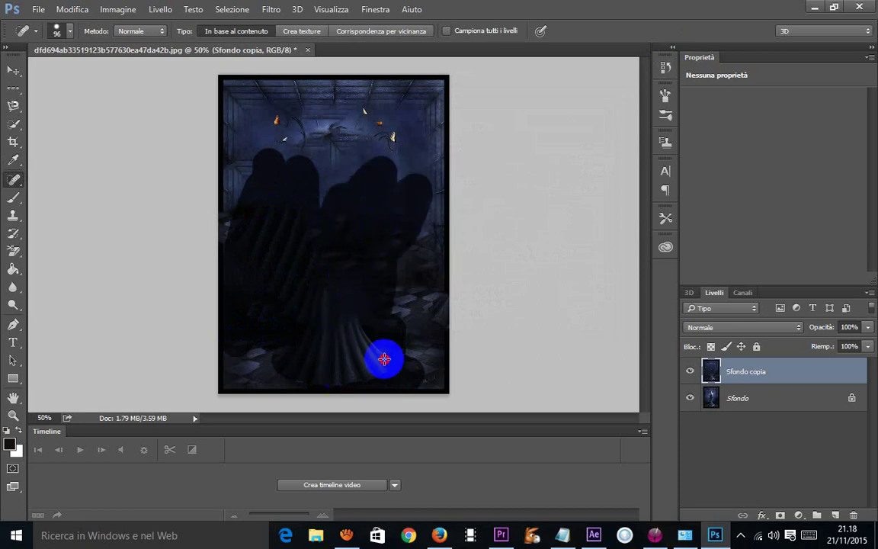
{"action": "mouse_move", "coordinate": [384, 355]}
{"action": "left_mouse_down"}
{"action": "mouse_move", "coordinate": [343, 343]}
{"action": "mouse_move", "coordinate": [271, 368]}
{"action": "mouse_move", "coordinate": [408, 343]}
{"action": "mouse_move", "coordinate": [281, 349]}
{"action": "mouse_move", "coordinate": [298, 335]}
{"action": "mouse_move", "coordinate": [387, 314]}
{"action": "mouse_move", "coordinate": [383, 291]}
{"action": "mouse_move", "coordinate": [337, 300]}
{"action": "mouse_move", "coordinate": [348, 219]}
{"action": "left_mouse_up"}
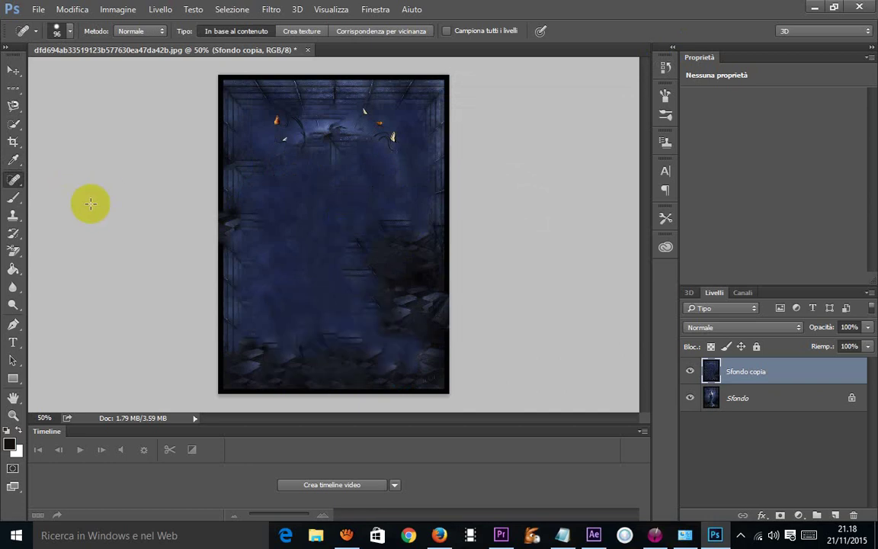
Step: Switch to the Healing Brush, clear the source-point warning, and heal the right-wall dark patch
{"action": "right_click", "coordinate": [14, 178]}
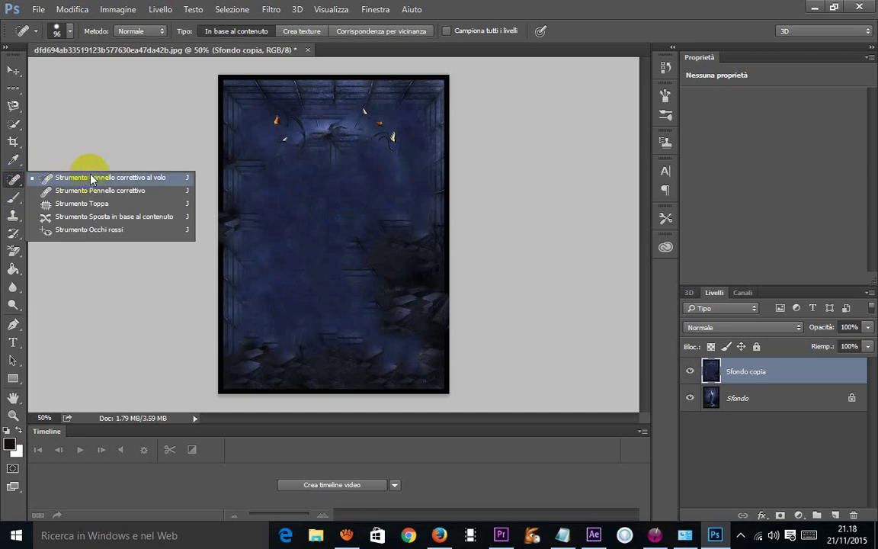
{"action": "left_click", "coordinate": [132, 192]}
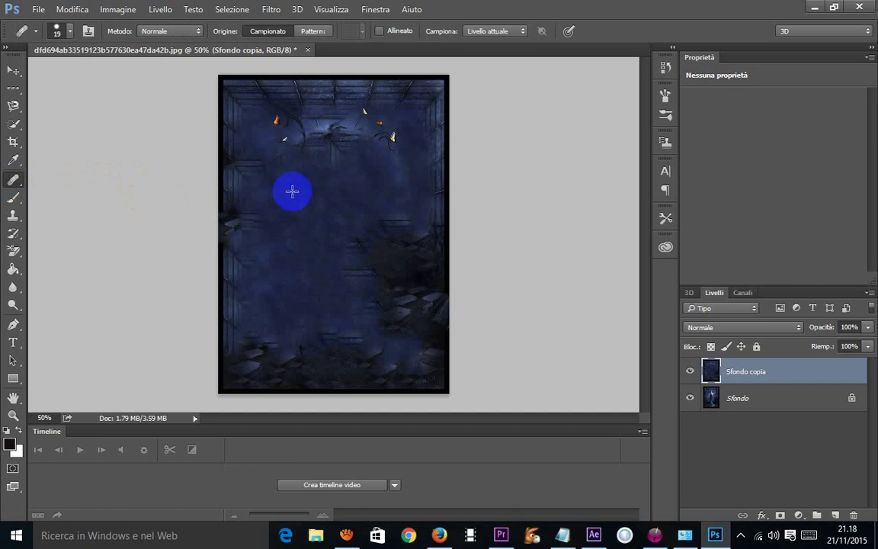
{"action": "left_click", "coordinate": [412, 267]}
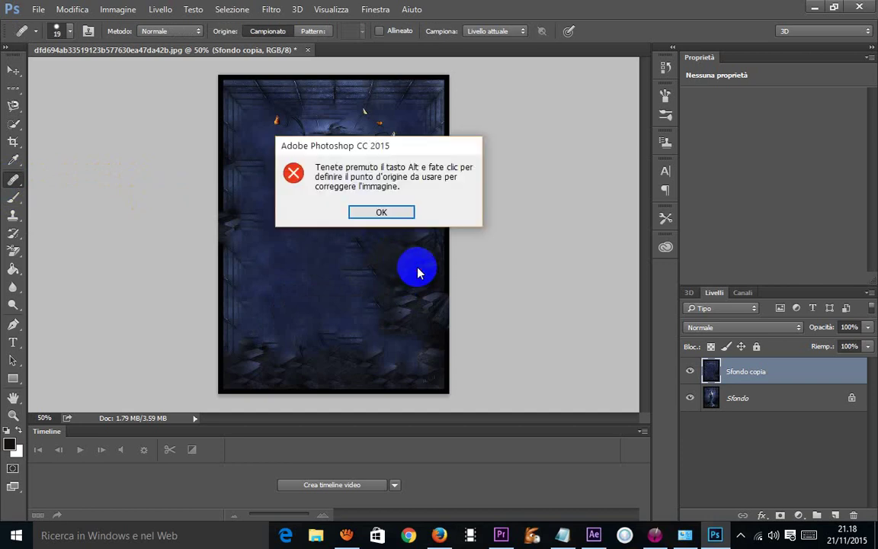
{"action": "left_click", "coordinate": [400, 214]}
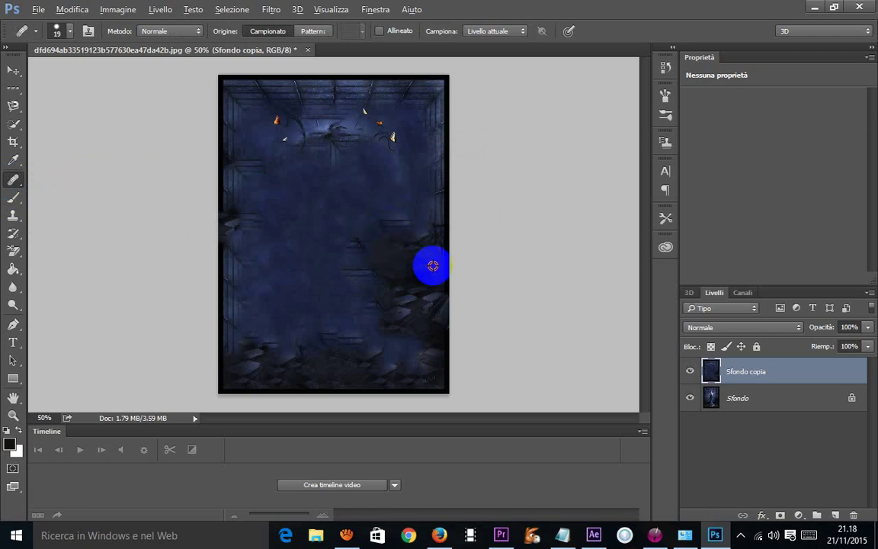
{"action": "mouse_move", "coordinate": [373, 222]}
{"action": "left_mouse_down"}
{"action": "mouse_move", "coordinate": [359, 209]}
{"action": "mouse_move", "coordinate": [358, 224]}
{"action": "mouse_move", "coordinate": [386, 247]}
{"action": "mouse_move", "coordinate": [371, 275]}
{"action": "mouse_move", "coordinate": [398, 257]}
{"action": "mouse_move", "coordinate": [337, 281]}
{"action": "mouse_move", "coordinate": [283, 284]}
{"action": "mouse_move", "coordinate": [339, 271]}
{"action": "mouse_move", "coordinate": [359, 250]}
{"action": "left_mouse_up"}
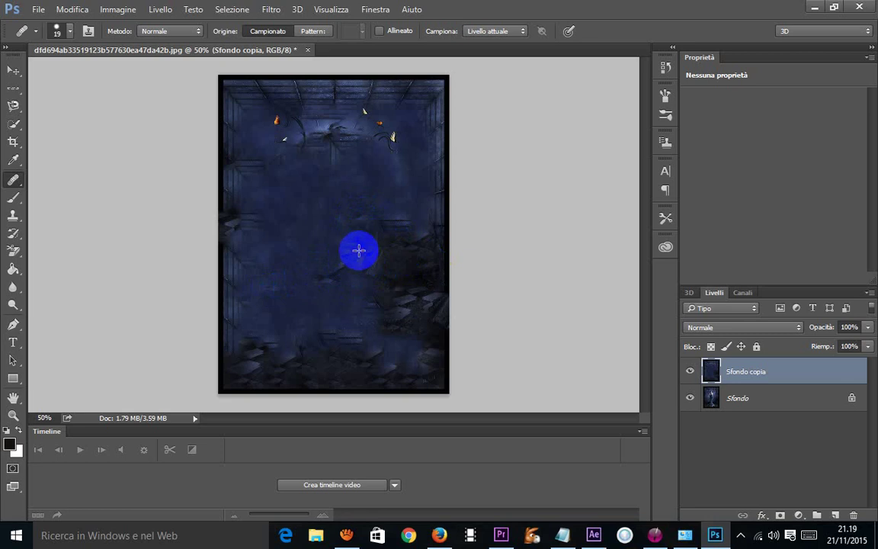
Step: Enlarge the healing brush to 117 px and retouch the centre and upper-left of the room
{"action": "left_click", "coordinate": [68, 31]}
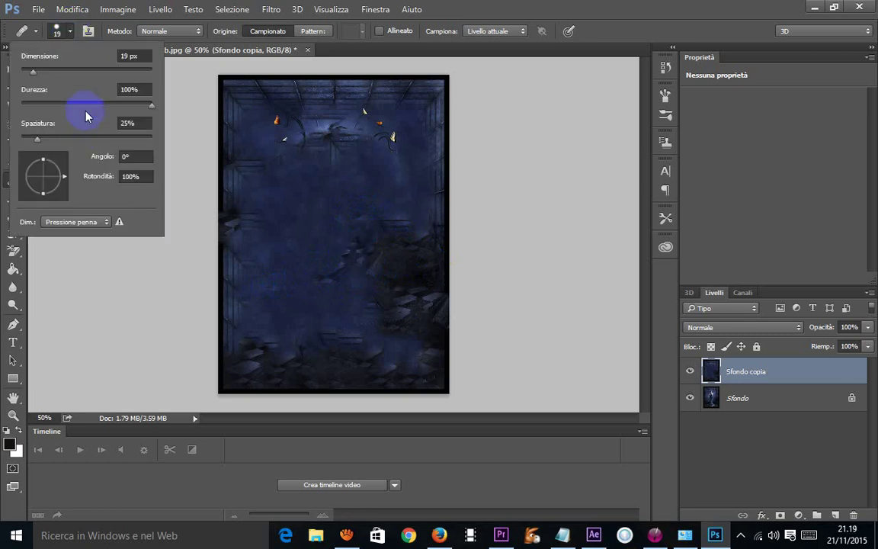
{"action": "right_click", "coordinate": [308, 165]}
{"action": "left_click", "coordinate": [397, 192]}
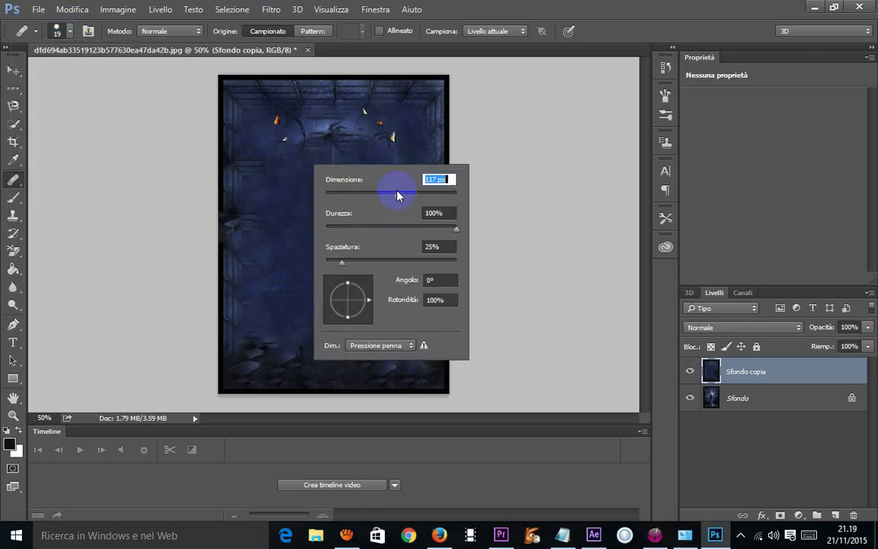
{"action": "left_click", "coordinate": [343, 154]}
{"action": "left_click", "coordinate": [334, 192]}
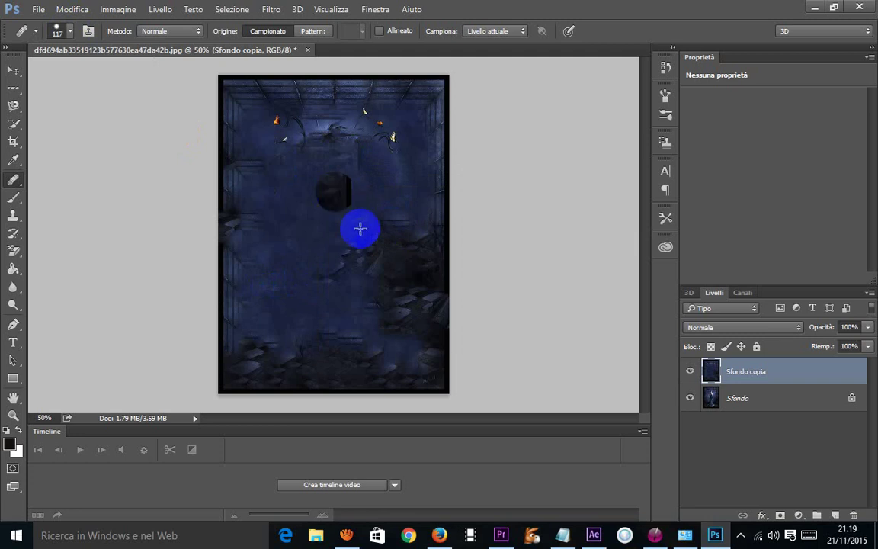
{"action": "left_click_drag", "start_coordinate": [360, 229], "coordinate": [378, 276]}
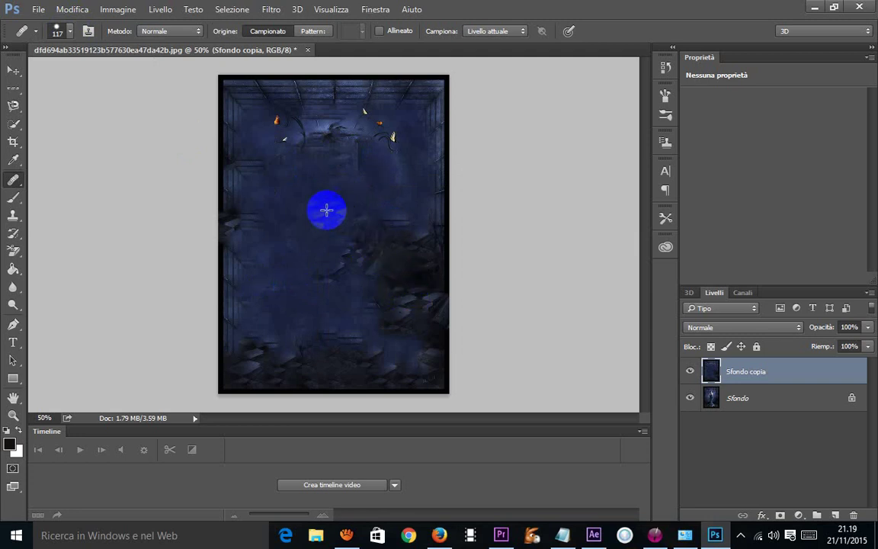
{"action": "mouse_move", "coordinate": [292, 200]}
{"action": "left_mouse_down"}
{"action": "mouse_move", "coordinate": [305, 211]}
{"action": "mouse_move", "coordinate": [256, 203]}
{"action": "mouse_move", "coordinate": [254, 169]}
{"action": "mouse_move", "coordinate": [309, 195]}
{"action": "mouse_move", "coordinate": [249, 169]}
{"action": "mouse_move", "coordinate": [308, 151]}
{"action": "mouse_move", "coordinate": [270, 152]}
{"action": "mouse_move", "coordinate": [277, 131]}
{"action": "mouse_move", "coordinate": [243, 157]}
{"action": "mouse_move", "coordinate": [250, 192]}
{"action": "mouse_move", "coordinate": [298, 220]}
{"action": "mouse_move", "coordinate": [345, 277]}
{"action": "mouse_move", "coordinate": [377, 290]}
{"action": "mouse_move", "coordinate": [306, 284]}
{"action": "mouse_move", "coordinate": [404, 290]}
{"action": "mouse_move", "coordinate": [298, 210]}
{"action": "mouse_move", "coordinate": [298, 290]}
{"action": "mouse_move", "coordinate": [294, 206]}
{"action": "mouse_move", "coordinate": [296, 288]}
{"action": "mouse_move", "coordinate": [322, 282]}
{"action": "mouse_move", "coordinate": [310, 280]}
{"action": "mouse_move", "coordinate": [306, 261]}
{"action": "mouse_move", "coordinate": [259, 267]}
{"action": "mouse_move", "coordinate": [343, 221]}
{"action": "mouse_move", "coordinate": [337, 227]}
{"action": "mouse_move", "coordinate": [354, 199]}
{"action": "mouse_move", "coordinate": [291, 162]}
{"action": "mouse_move", "coordinate": [329, 139]}
{"action": "mouse_move", "coordinate": [309, 231]}
{"action": "mouse_move", "coordinate": [426, 103]}
{"action": "left_mouse_up"}
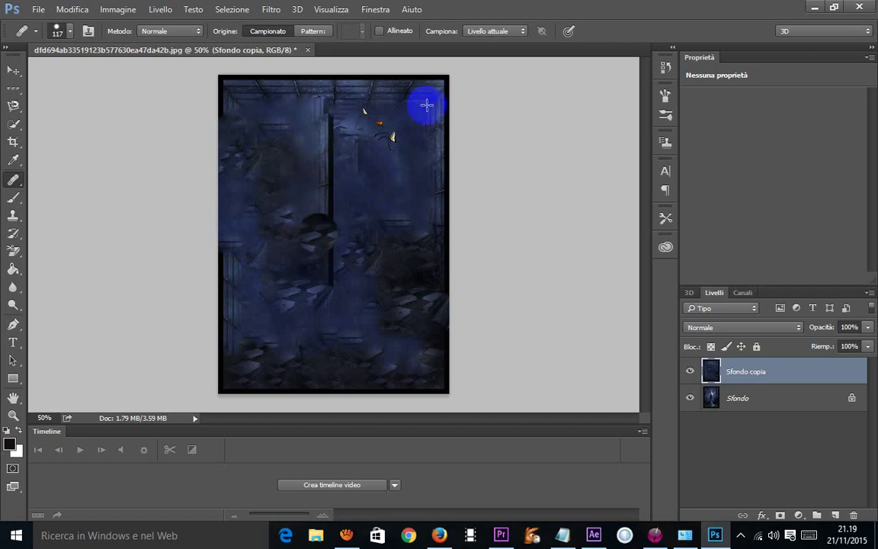
Step: Discard the blue room image unsaved and open the mountain lake photo imagini-pentru-desktop-HD.jpg
{"action": "left_click", "coordinate": [309, 52]}
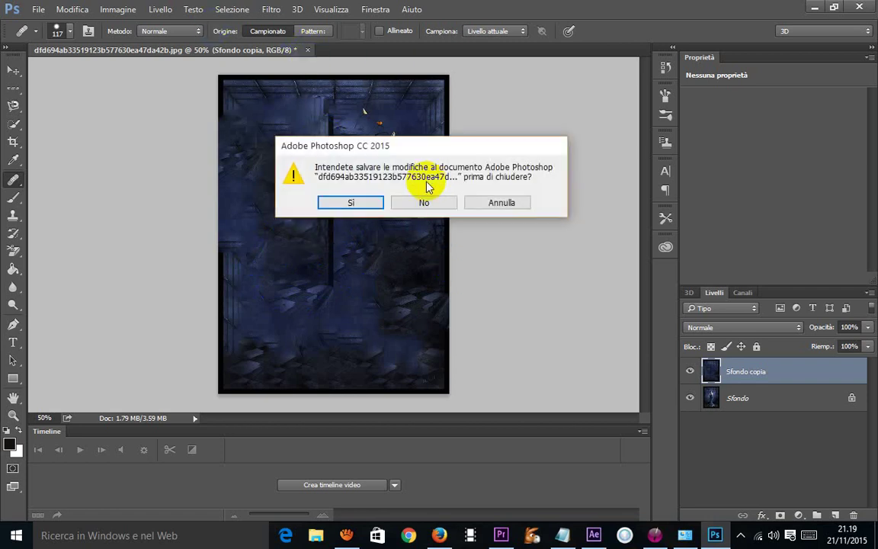
{"action": "left_click", "coordinate": [445, 201]}
{"action": "double_click", "coordinate": [266, 212]}
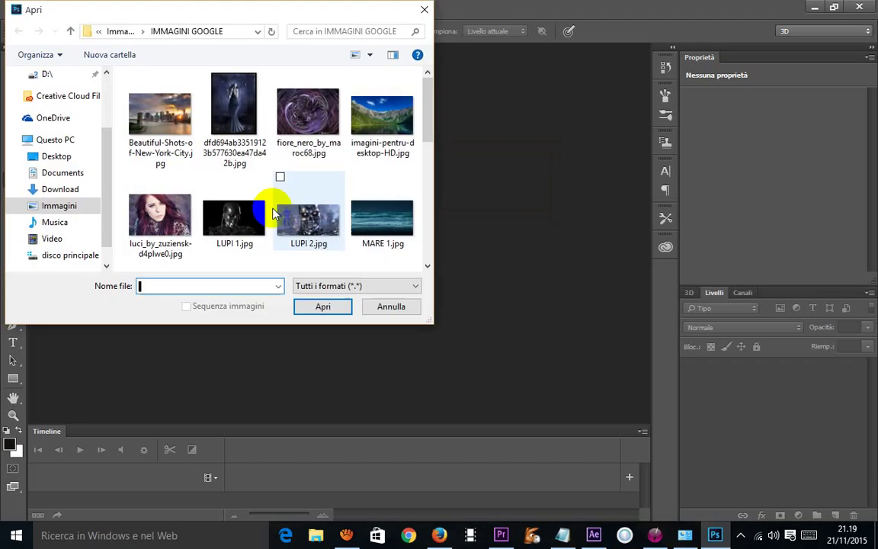
{"action": "left_click", "coordinate": [396, 133]}
{"action": "double_click", "coordinate": [396, 133]}
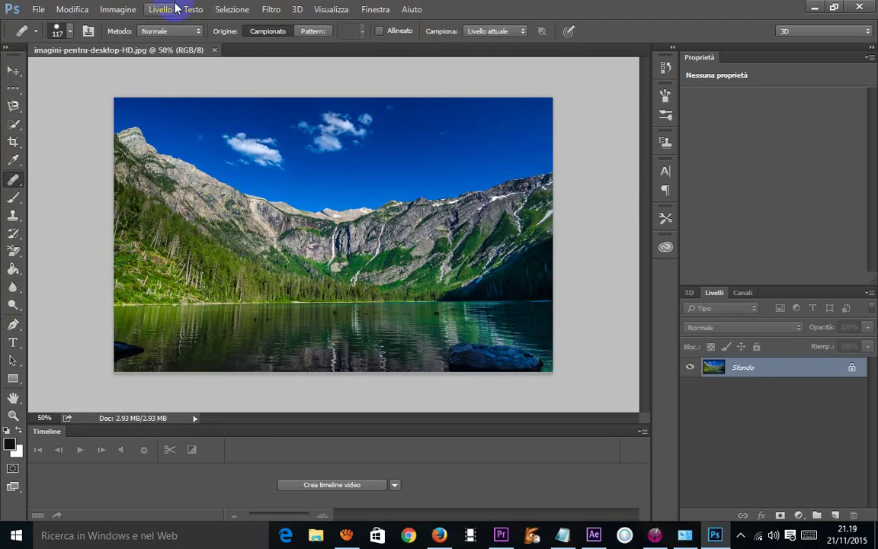
Step: Try a freehand Lasso outline along the mountain ridge, then clear it
{"action": "left_click", "coordinate": [17, 106]}
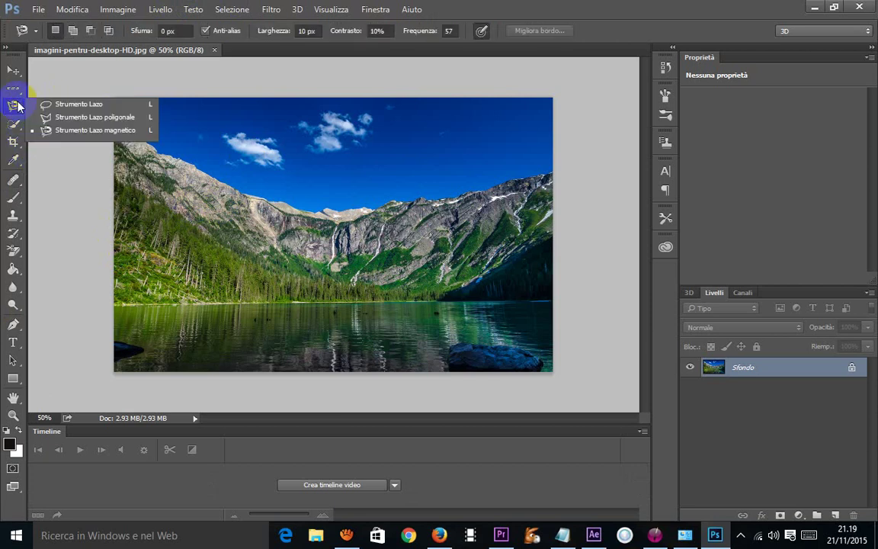
{"action": "left_click", "coordinate": [65, 106]}
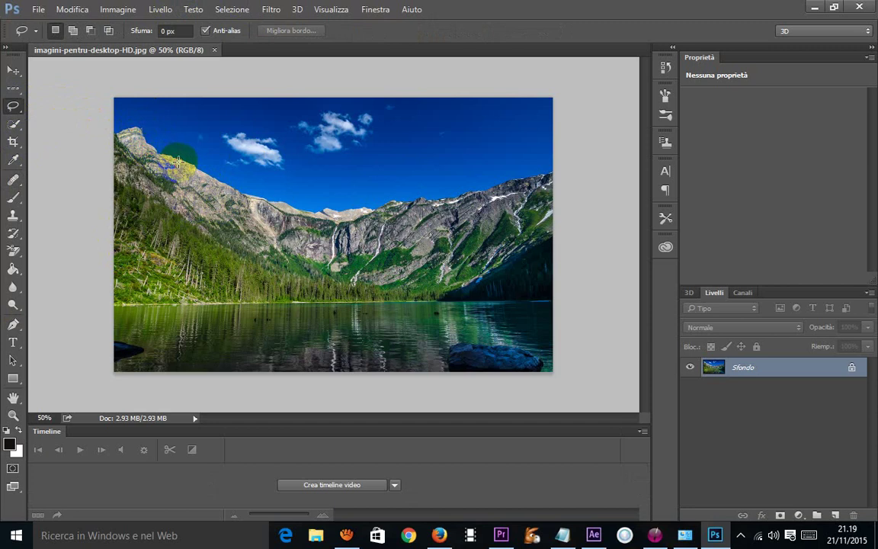
{"action": "left_click_drag", "start_coordinate": [178, 161], "coordinate": [198, 159]}
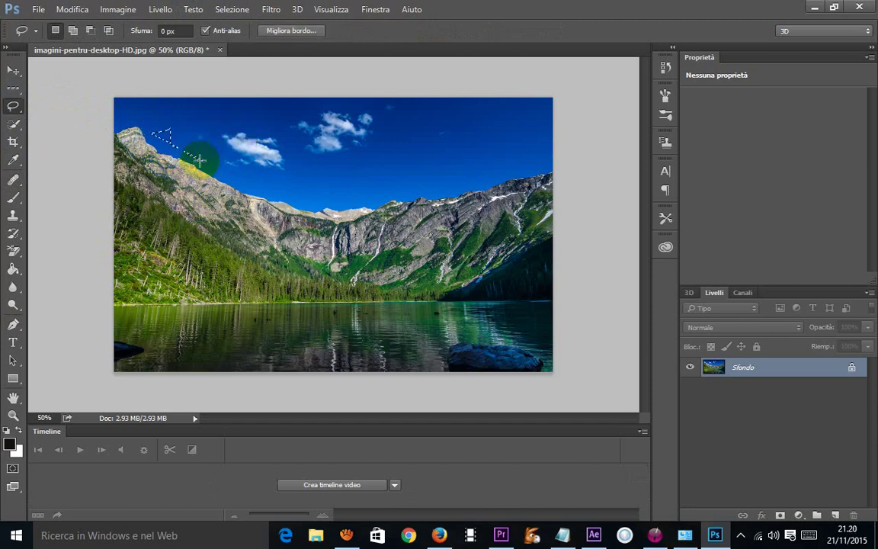
{"action": "left_click", "coordinate": [188, 155]}
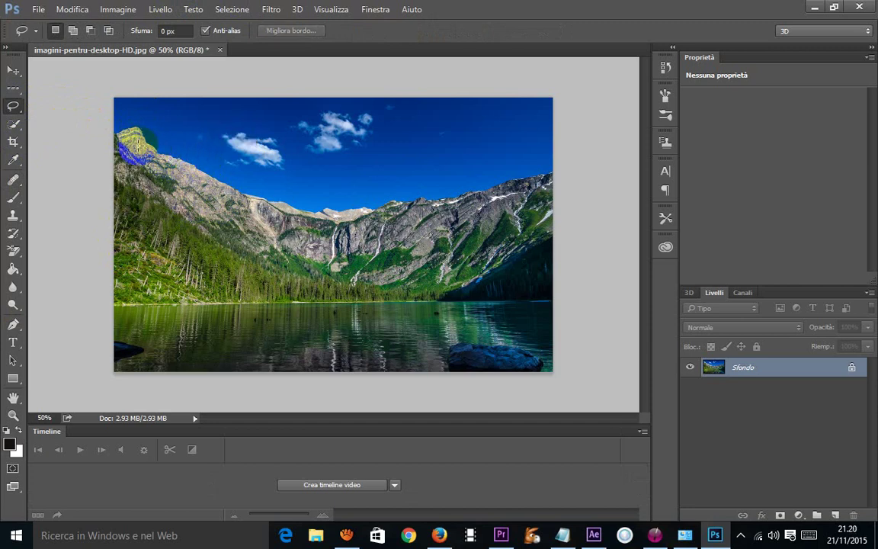
Step: Trace a Magnetic Lasso selection along the ridge, down the right edge and across the bottom
{"action": "left_click", "coordinate": [8, 103]}
{"action": "left_click", "coordinate": [76, 132]}
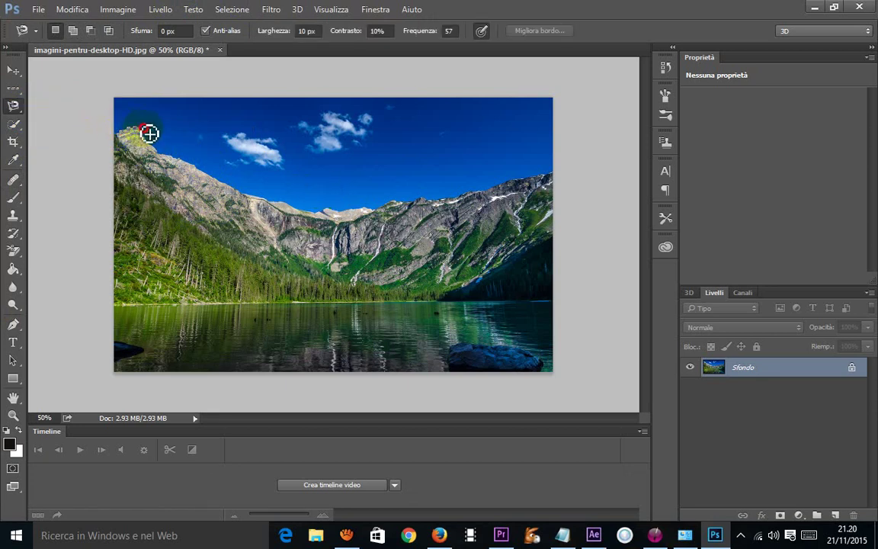
{"action": "mouse_move", "coordinate": [170, 164]}
{"action": "left_mouse_down"}
{"action": "mouse_move", "coordinate": [290, 209]}
{"action": "mouse_move", "coordinate": [364, 223]}
{"action": "mouse_move", "coordinate": [472, 213]}
{"action": "mouse_move", "coordinate": [520, 196]}
{"action": "left_mouse_up"}
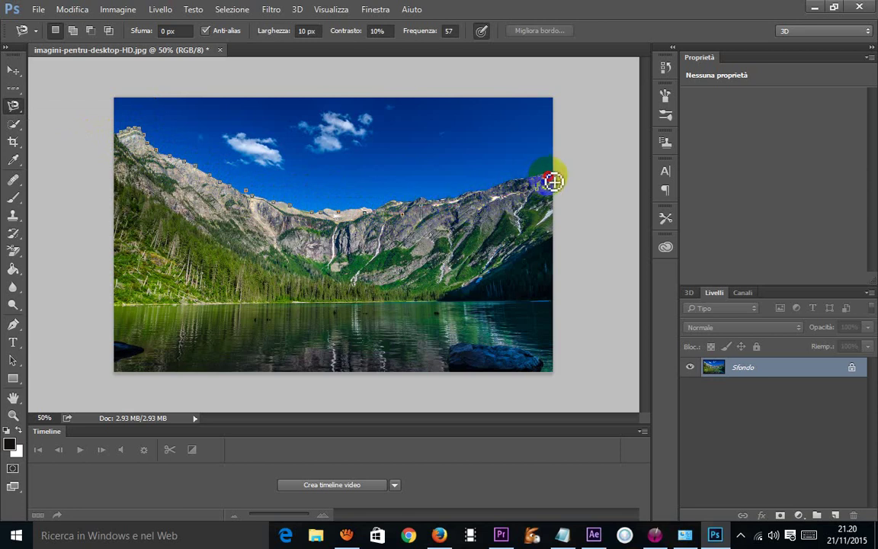
{"action": "mouse_move", "coordinate": [553, 186]}
{"action": "left_mouse_down"}
{"action": "mouse_move", "coordinate": [553, 352]}
{"action": "mouse_move", "coordinate": [486, 364]}
{"action": "mouse_move", "coordinate": [151, 365]}
{"action": "mouse_move", "coordinate": [107, 265]}
{"action": "mouse_move", "coordinate": [145, 145]}
{"action": "left_mouse_up"}
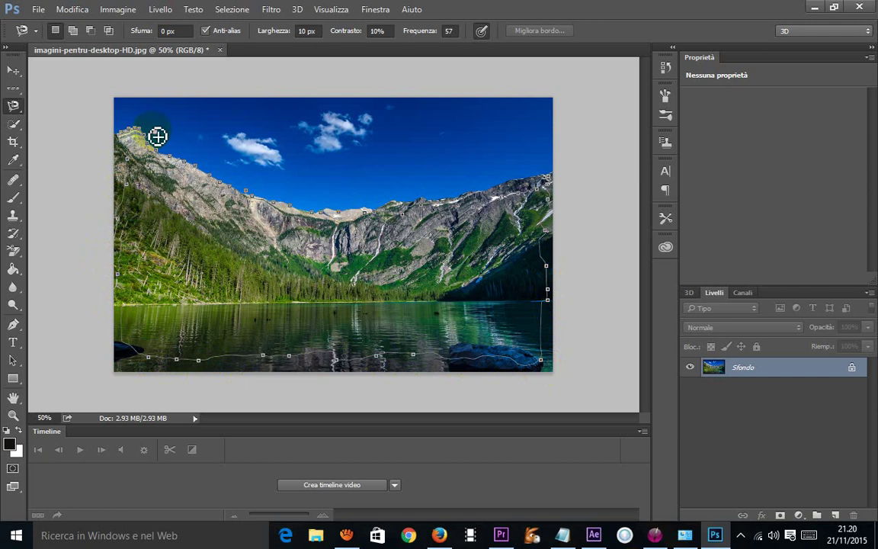
{"action": "left_click", "coordinate": [158, 148]}
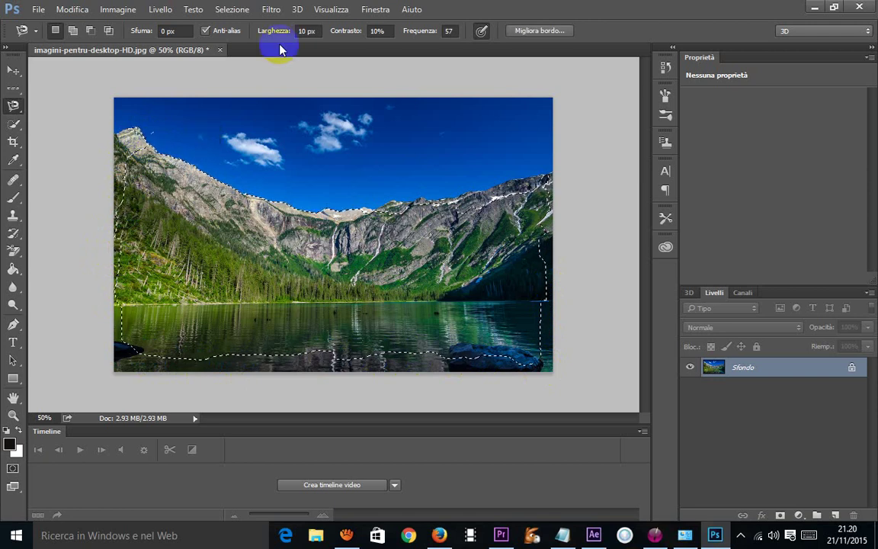
Step: Apply a first Sfuma feather to the selection with radius 8
{"action": "right_click", "coordinate": [281, 260]}
{"action": "left_click", "coordinate": [320, 273]}
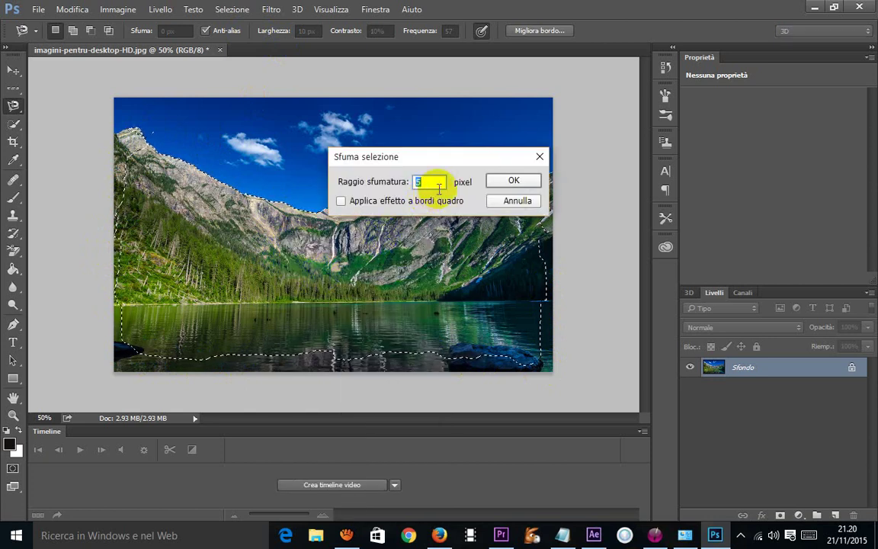
{"action": "type", "text": "8"}
{"action": "left_click", "coordinate": [534, 182]}
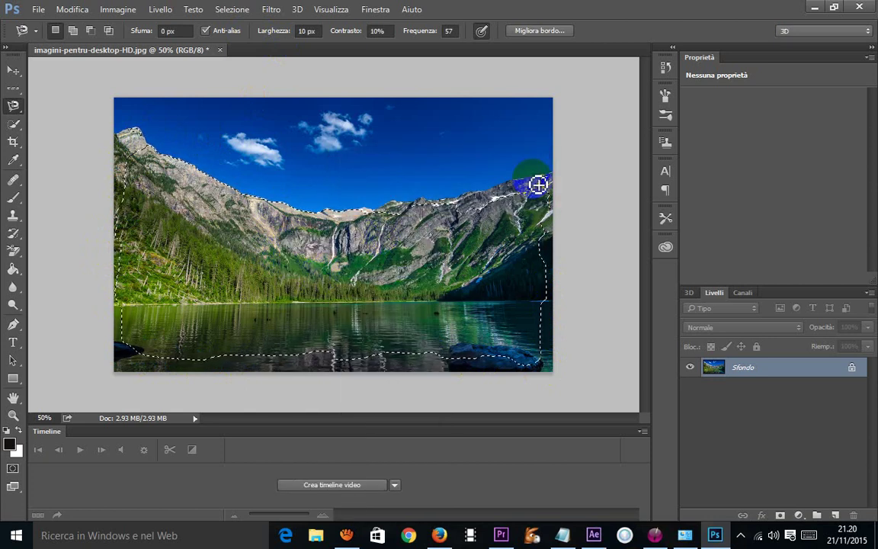
Step: Reapply Sfuma at a 25 px radius with Applica effetto a bordi quadro ticked
{"action": "right_click", "coordinate": [251, 243]}
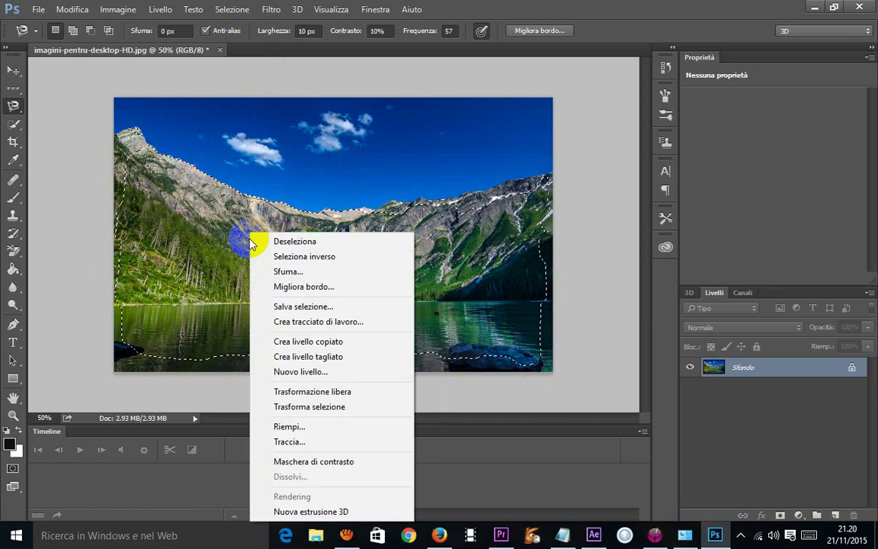
{"action": "left_click", "coordinate": [260, 272]}
{"action": "type", "text": "25"}
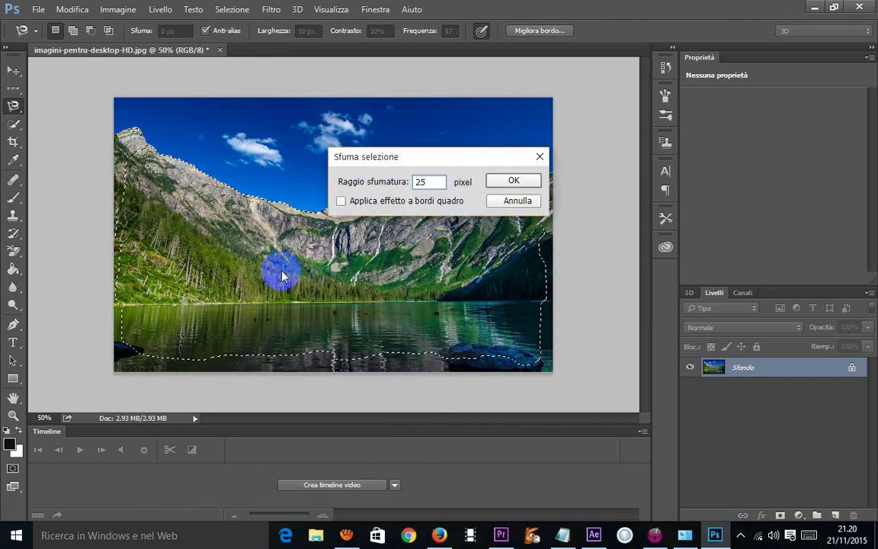
{"action": "left_click", "coordinate": [341, 200]}
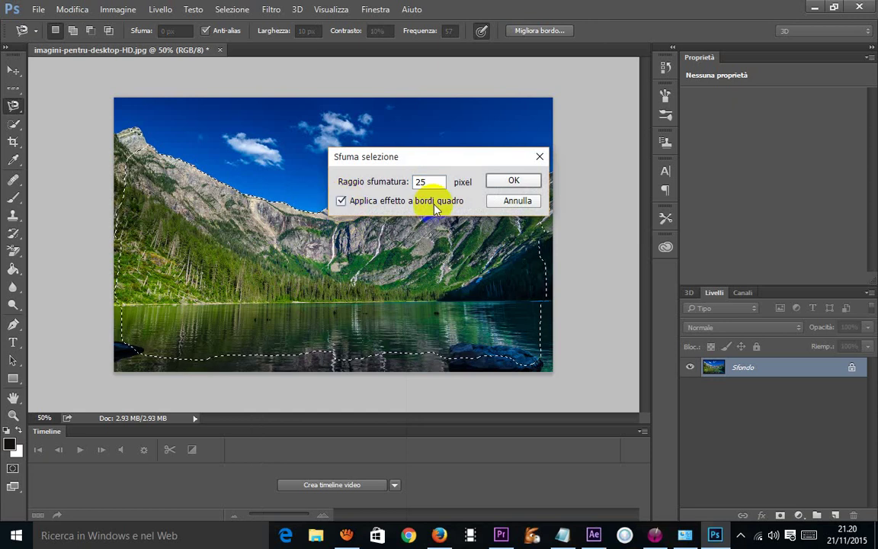
{"action": "left_click", "coordinate": [496, 182]}
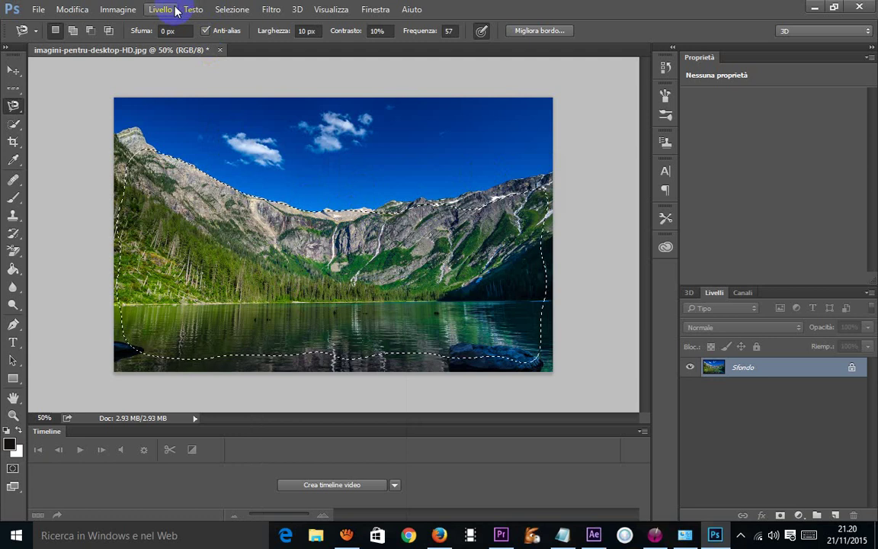
Step: Duplicate Sfondo as Sfondo copia and content-aware fill the selected valley with Riempi
{"action": "mouse_move", "coordinate": [772, 369]}
{"action": "left_mouse_down"}
{"action": "mouse_move", "coordinate": [851, 482]}
{"action": "mouse_move", "coordinate": [846, 511]}
{"action": "mouse_move", "coordinate": [836, 515]}
{"action": "left_mouse_up"}
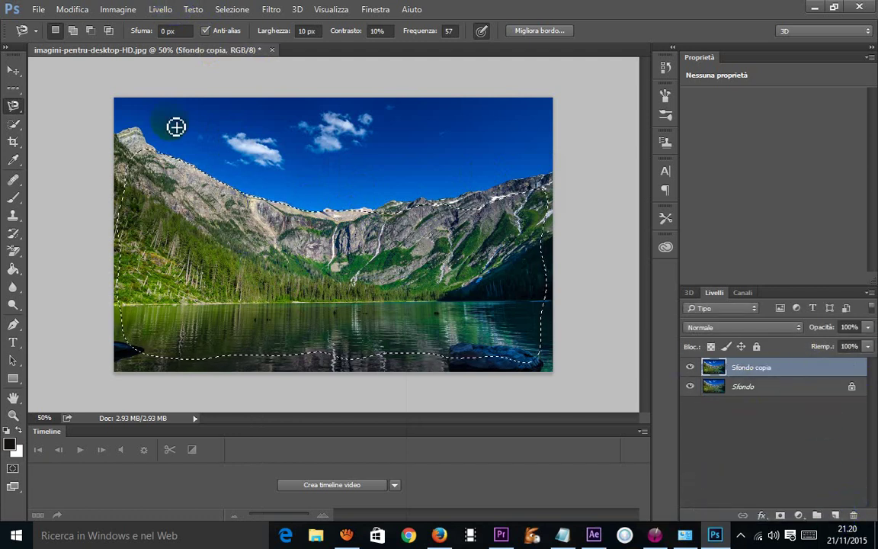
{"action": "right_click", "coordinate": [243, 220]}
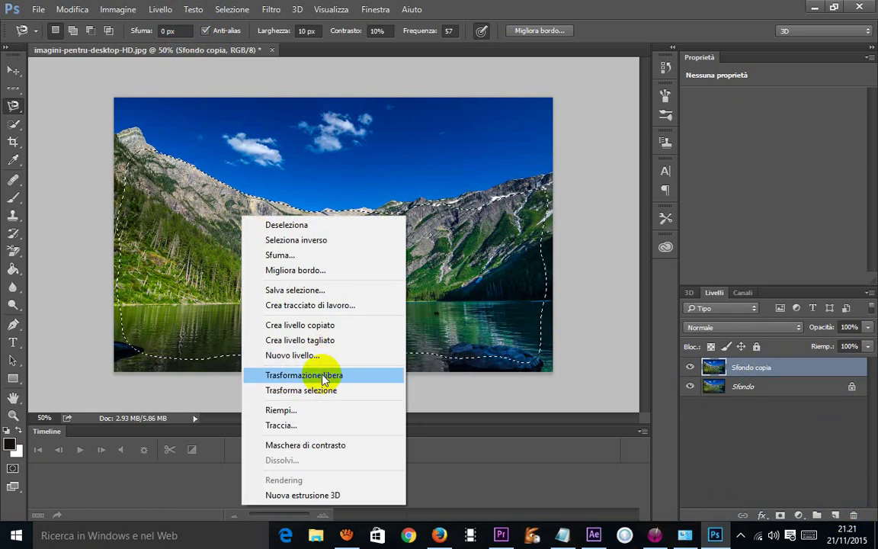
{"action": "left_click", "coordinate": [301, 409]}
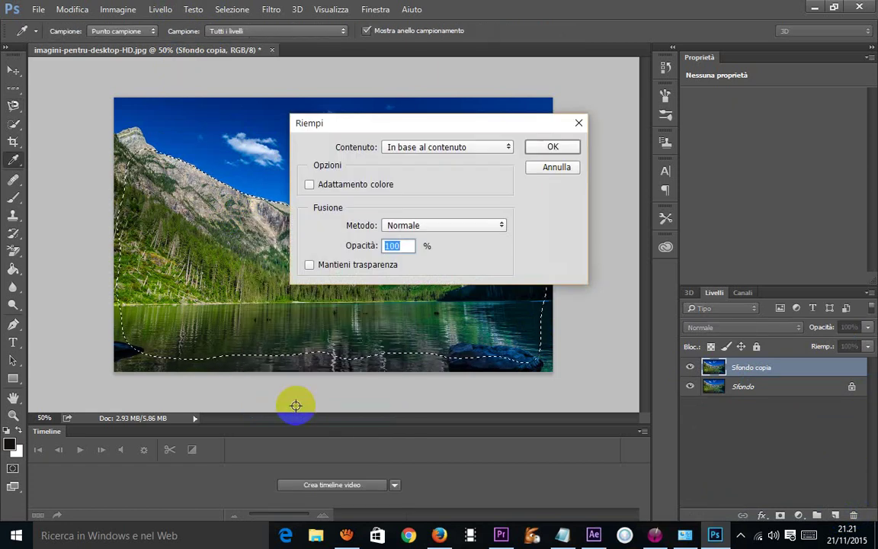
{"action": "left_click", "coordinate": [541, 148]}
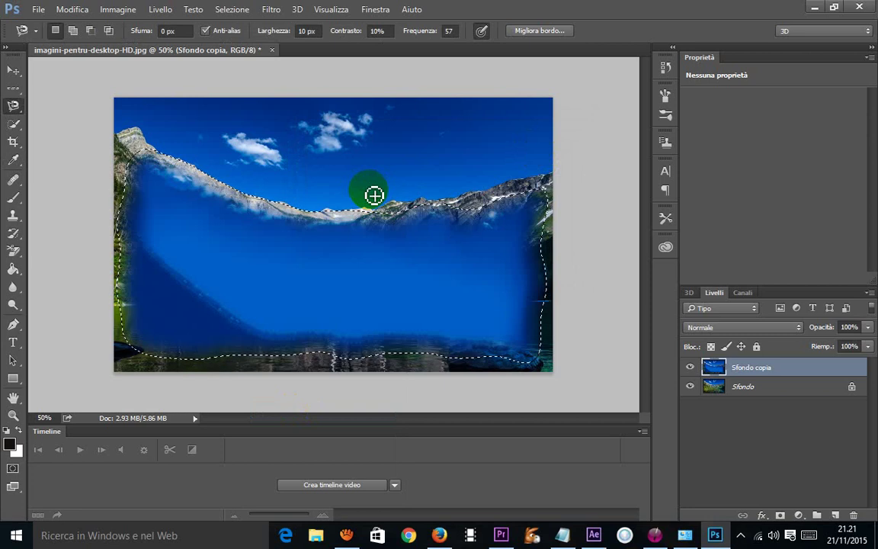
Step: Lasso a new sky patch and scale it larger and taller with Free Transform
{"action": "key", "text": "ctrl+d"}
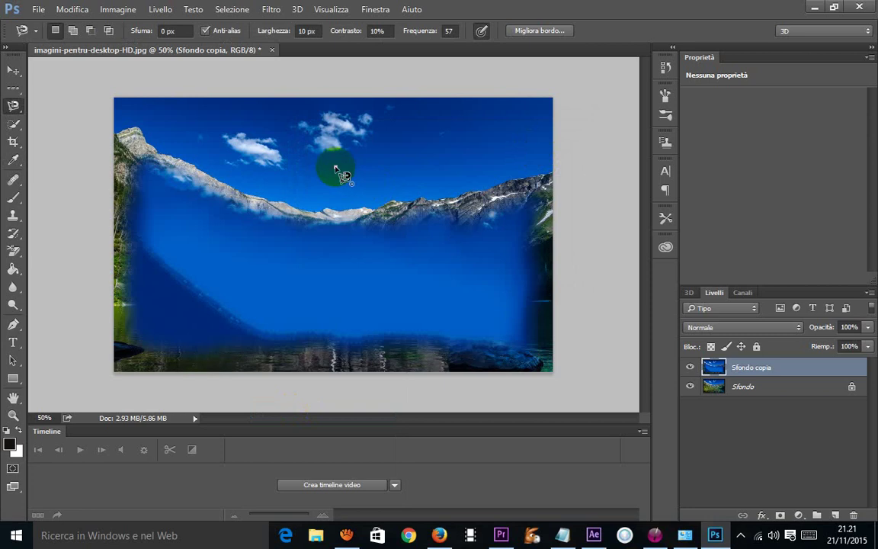
{"action": "left_click", "coordinate": [336, 167]}
{"action": "left_click", "coordinate": [333, 167]}
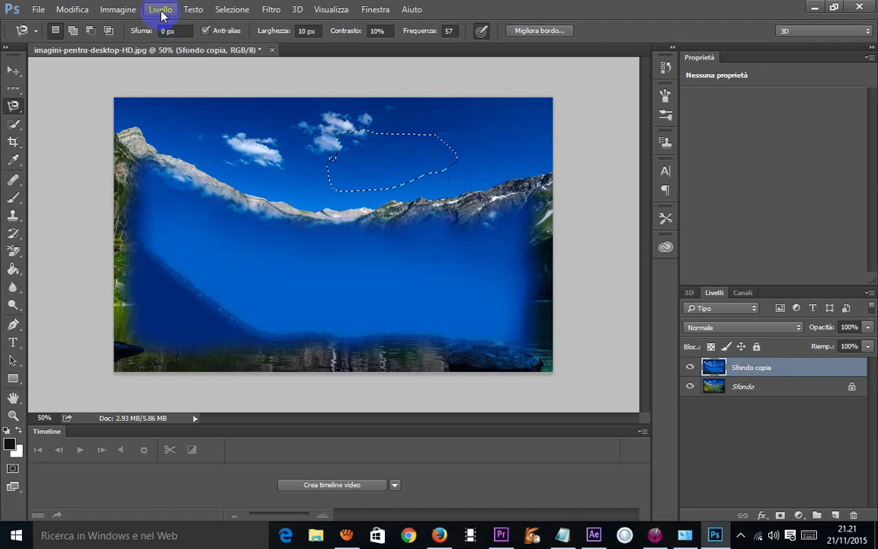
{"action": "right_click", "coordinate": [371, 156]}
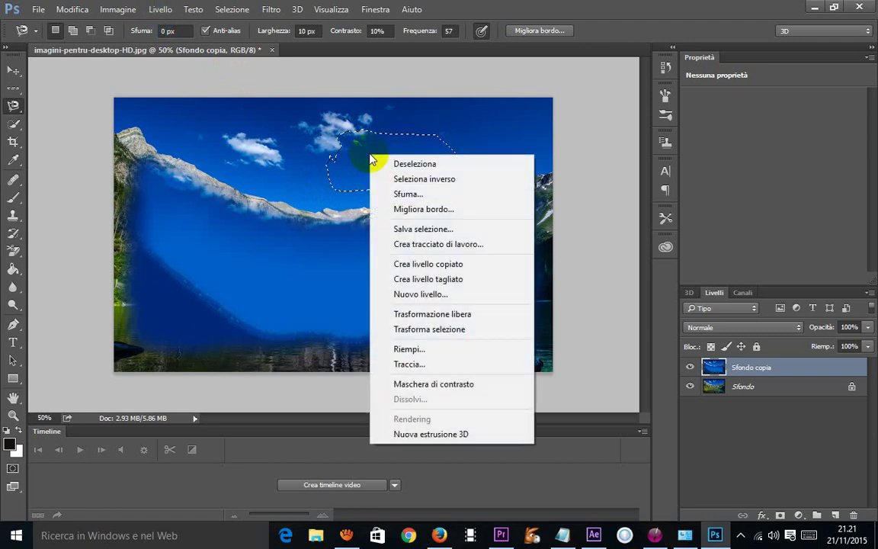
{"action": "left_click", "coordinate": [480, 329]}
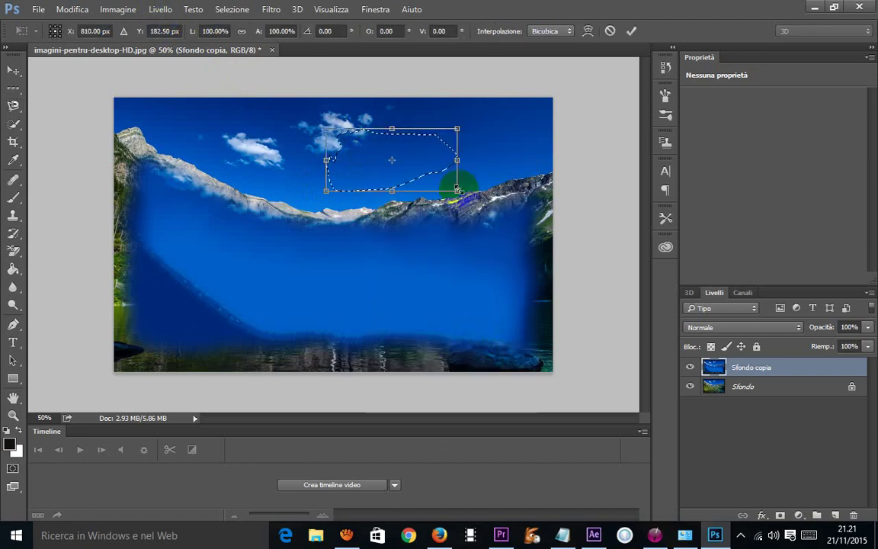
{"action": "left_click_drag", "start_coordinate": [457, 192], "coordinate": [494, 200]}
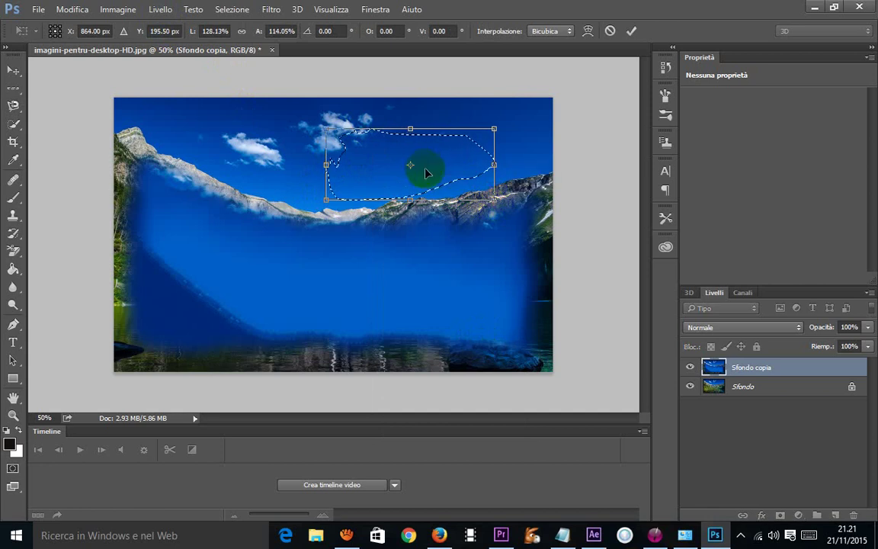
{"action": "left_click_drag", "start_coordinate": [411, 167], "coordinate": [429, 155]}
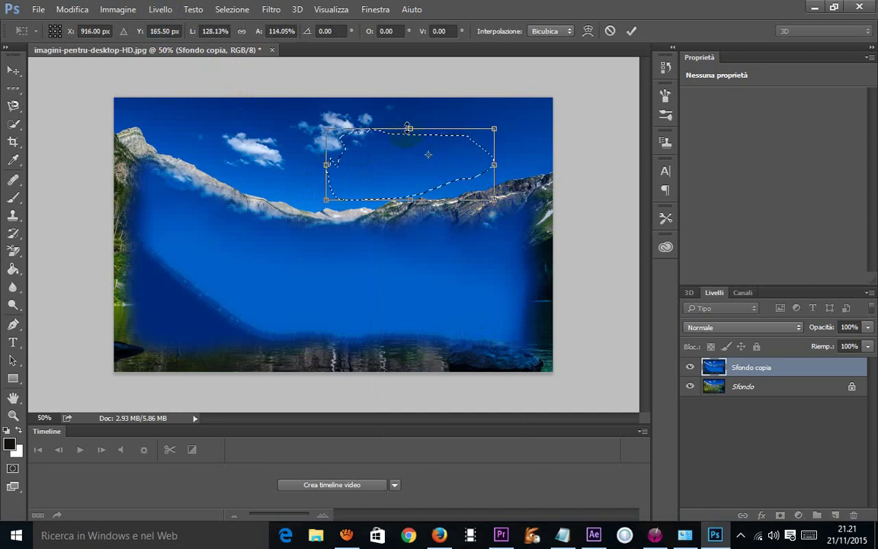
{"action": "left_click_drag", "start_coordinate": [412, 115], "coordinate": [410, 104]}
Step: Distort the sky patch, shifting it about 49 px left
{"action": "right_click", "coordinate": [413, 134]}
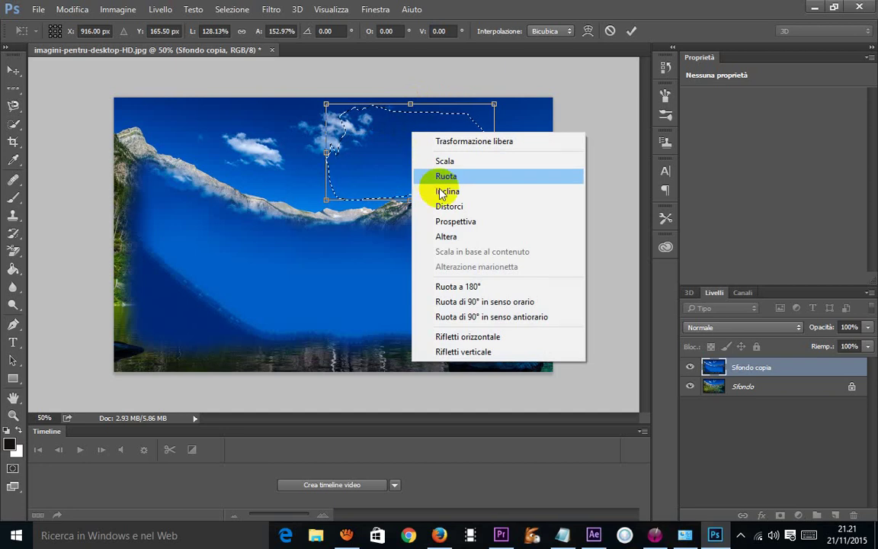
{"action": "left_click", "coordinate": [451, 206]}
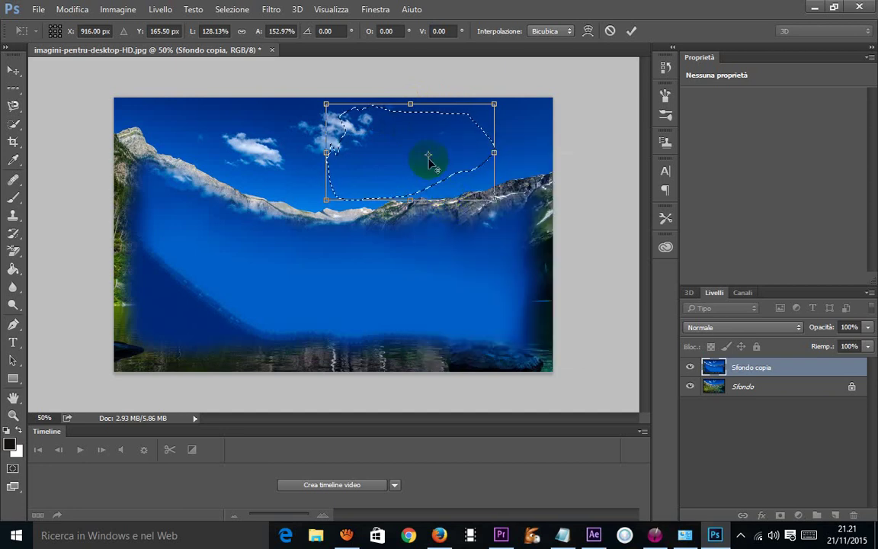
{"action": "mouse_move", "coordinate": [440, 166]}
{"action": "left_mouse_down"}
{"action": "mouse_move", "coordinate": [404, 169]}
{"action": "mouse_move", "coordinate": [394, 182]}
{"action": "mouse_move", "coordinate": [385, 164]}
{"action": "left_mouse_up"}
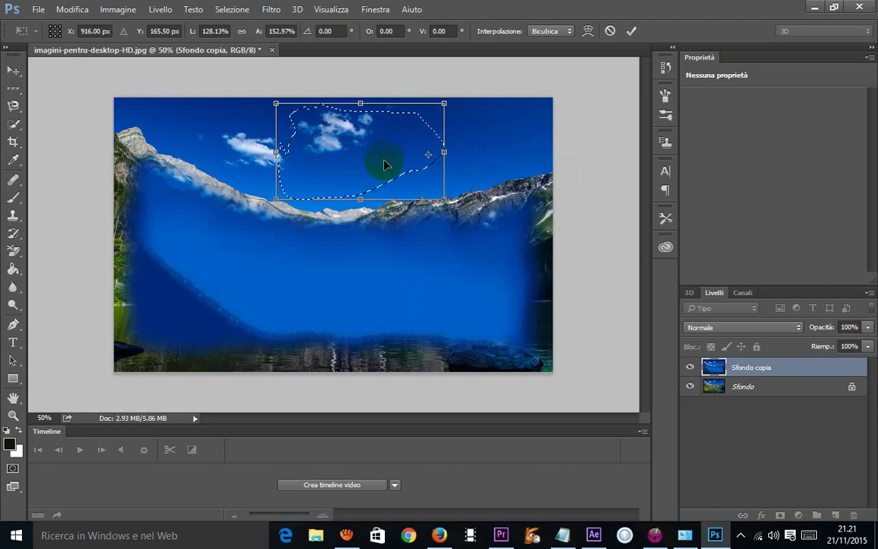
{"action": "right_click", "coordinate": [385, 164]}
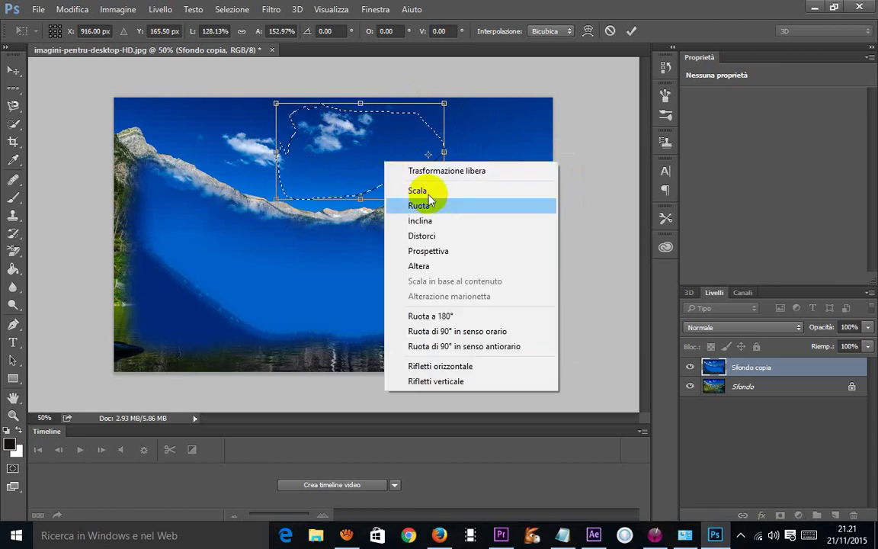
{"action": "left_click", "coordinate": [427, 204]}
Step: Warp the patch so it curves down over the ridge, then commit the transform
{"action": "right_click", "coordinate": [383, 170]}
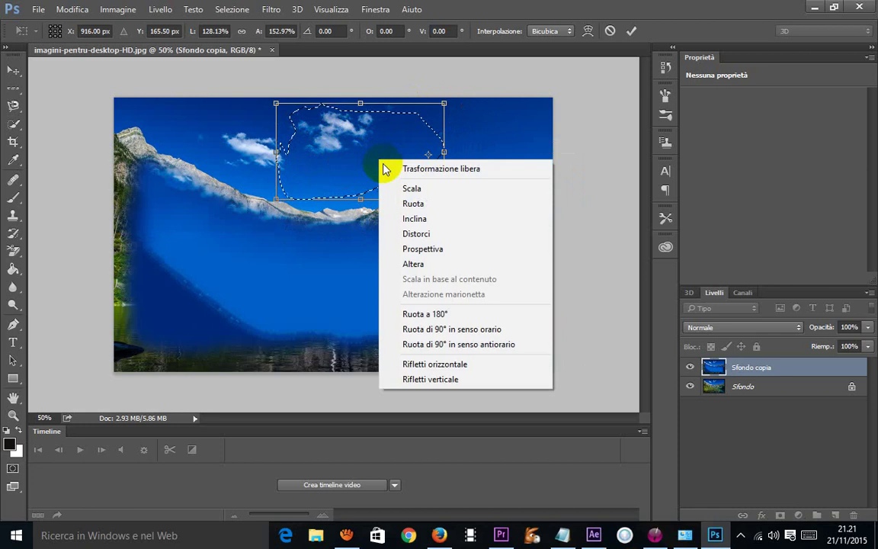
{"action": "left_click", "coordinate": [427, 264]}
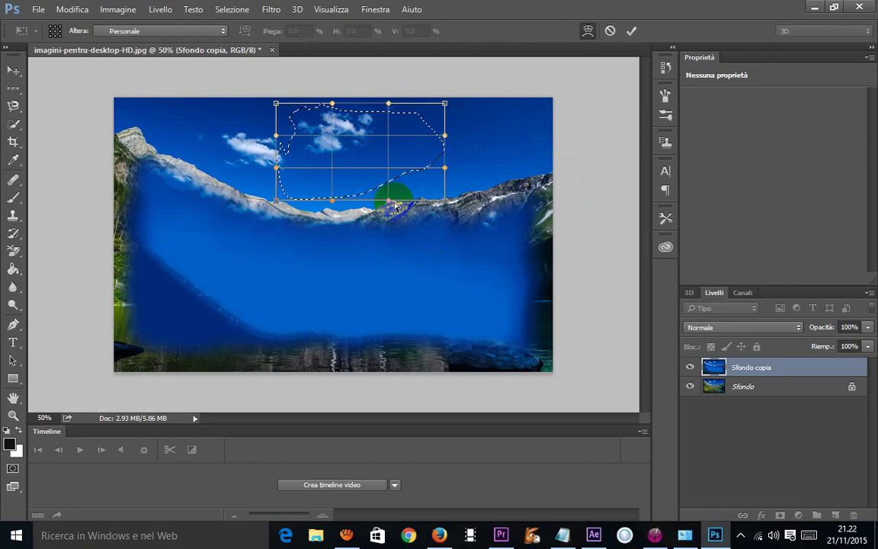
{"action": "left_click_drag", "start_coordinate": [393, 202], "coordinate": [379, 272]}
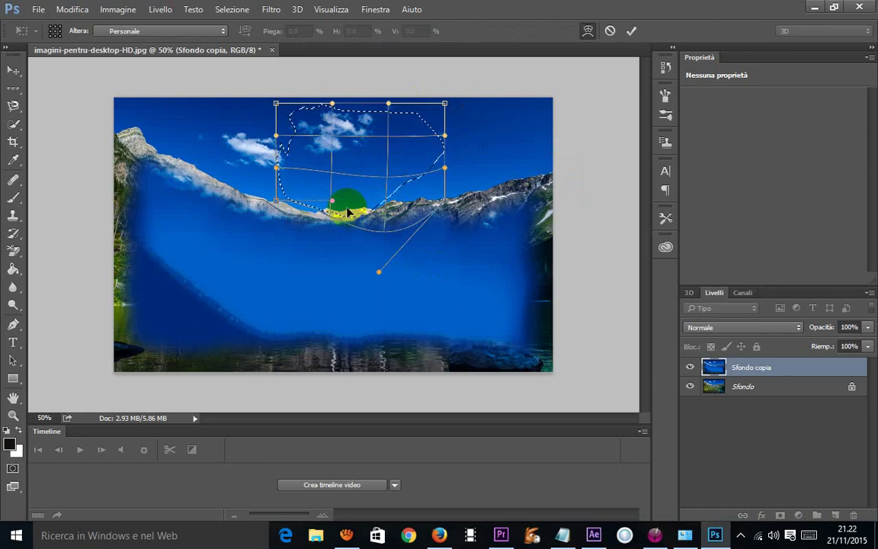
{"action": "left_click_drag", "start_coordinate": [348, 212], "coordinate": [221, 187]}
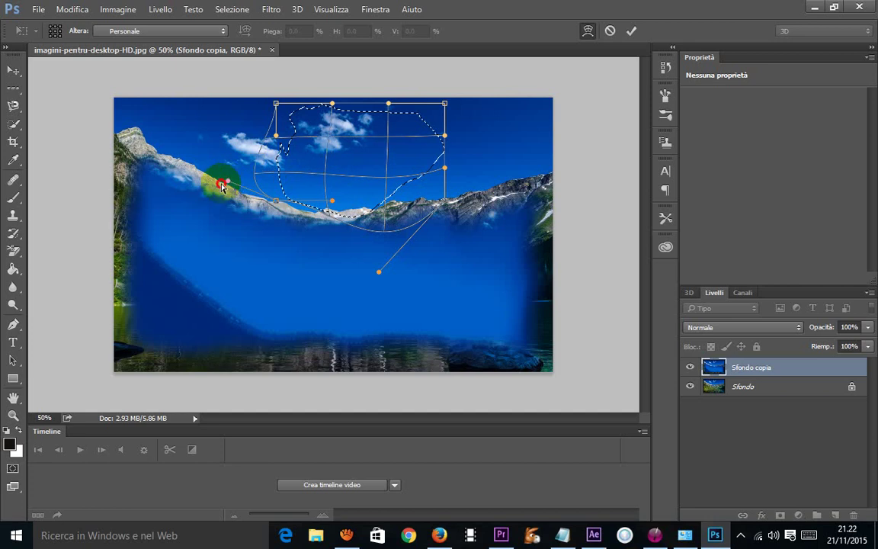
{"action": "left_click_drag", "start_coordinate": [332, 201], "coordinate": [259, 265]}
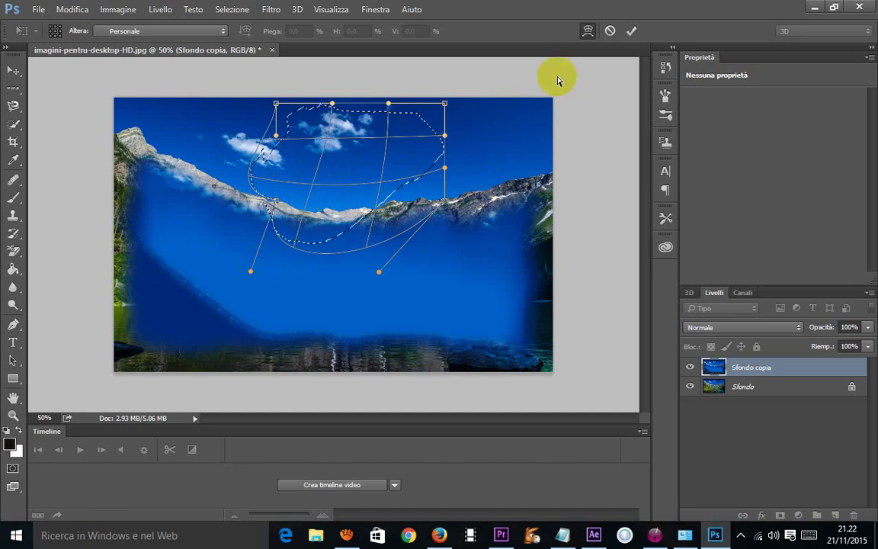
{"action": "left_click", "coordinate": [631, 30]}
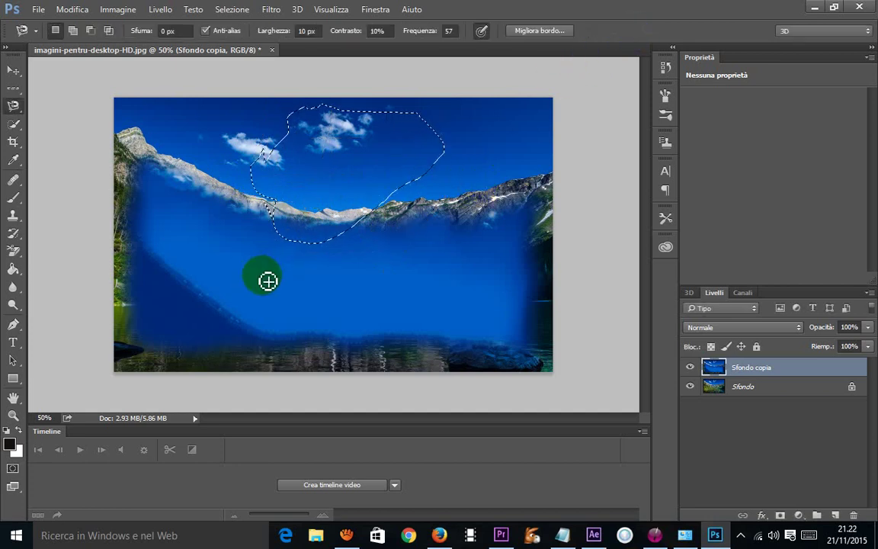
Step: Stroke the warped sky selection with a 65-pixel black Traccia, then deselect
{"action": "right_click", "coordinate": [321, 167]}
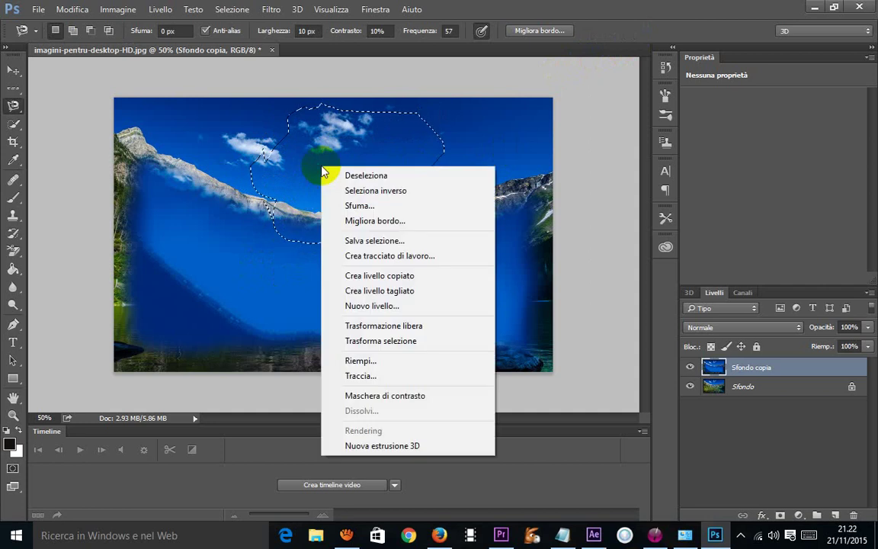
{"action": "left_click", "coordinate": [370, 377]}
{"action": "type", "text": "65"}
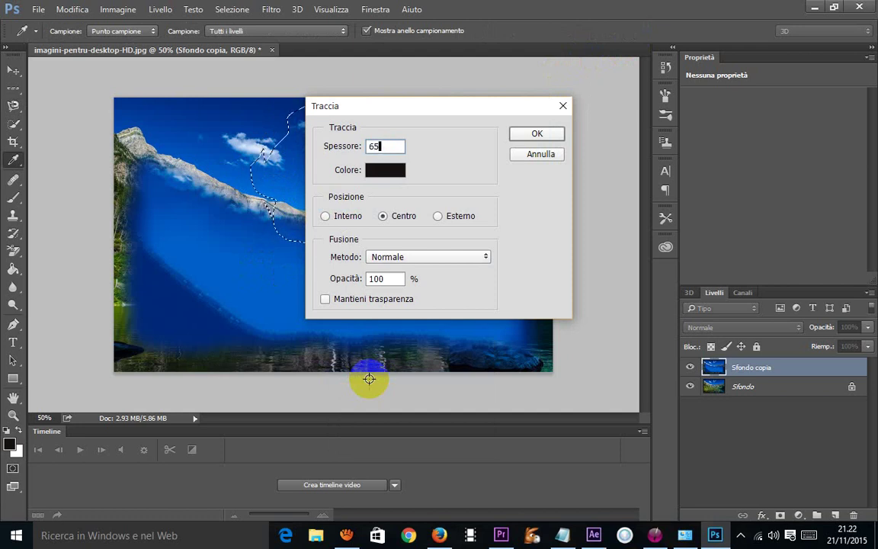
{"action": "left_click", "coordinate": [551, 133]}
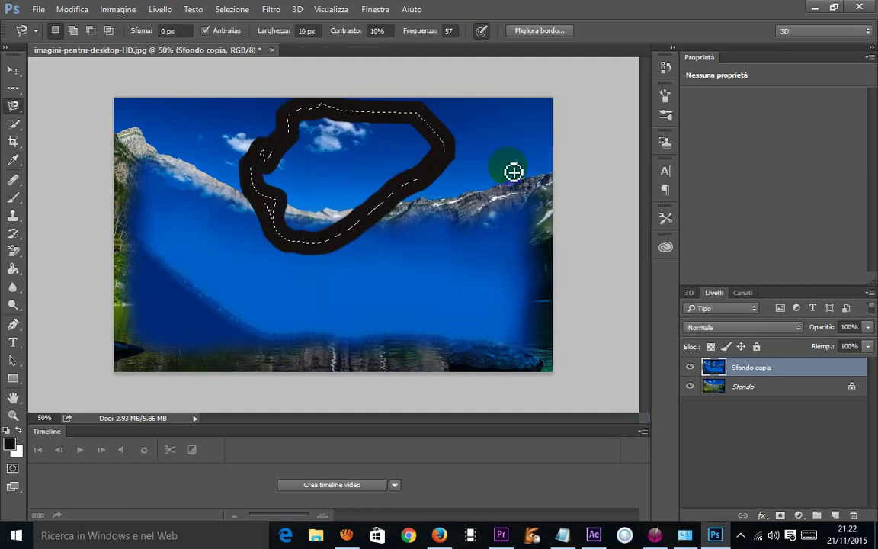
{"action": "key", "text": "ctrl+d"}
Step: Draw a new lasso outline from the sky down through the water
{"action": "left_click", "coordinate": [501, 152]}
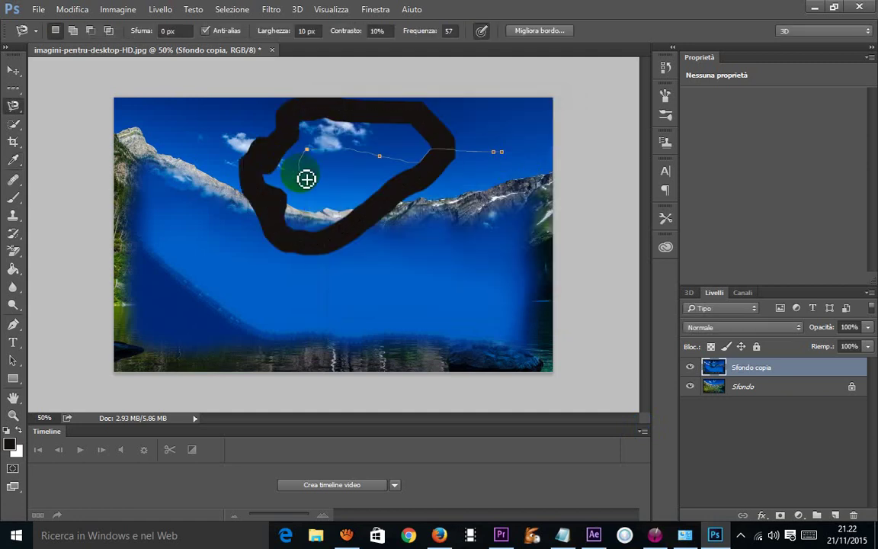
{"action": "left_click", "coordinate": [350, 243]}
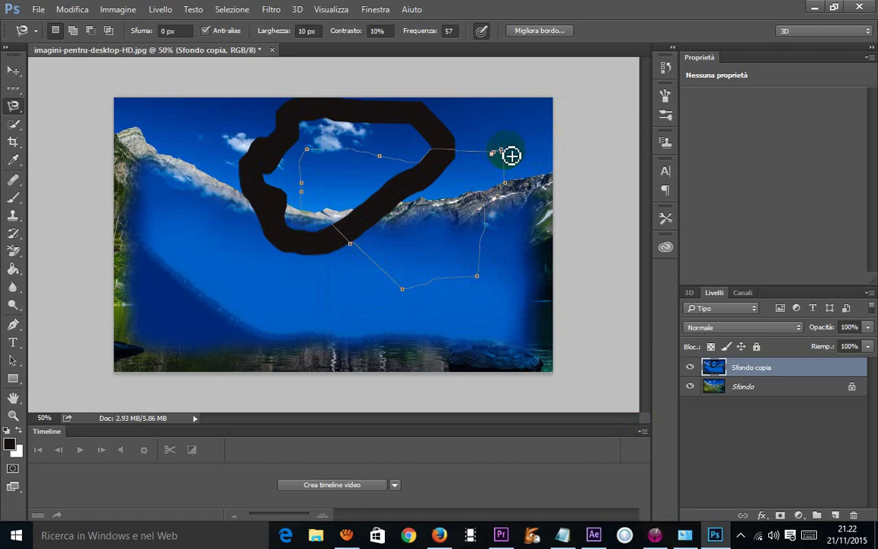
{"action": "left_click", "coordinate": [503, 154]}
Step: Content-aware fill the new lasso area via Riempi, then close the landscape document
{"action": "right_click", "coordinate": [464, 181]}
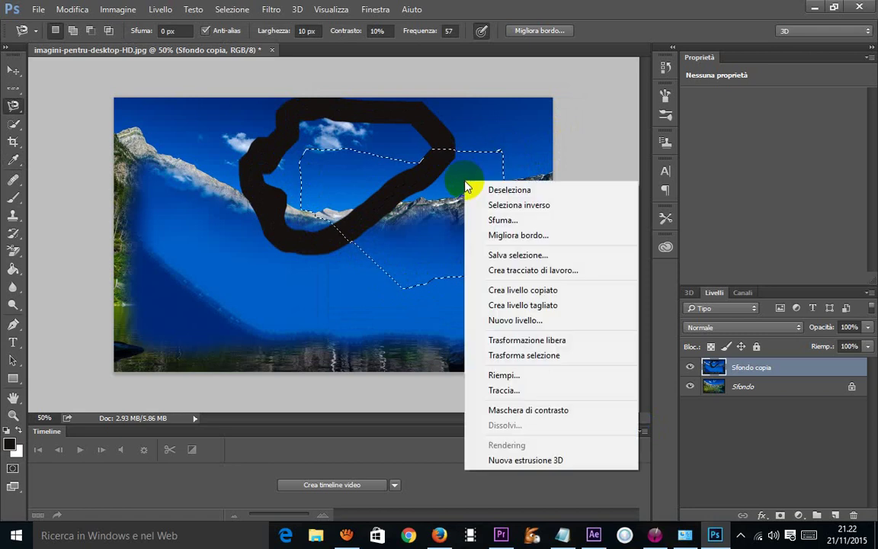
{"action": "left_click", "coordinate": [525, 376]}
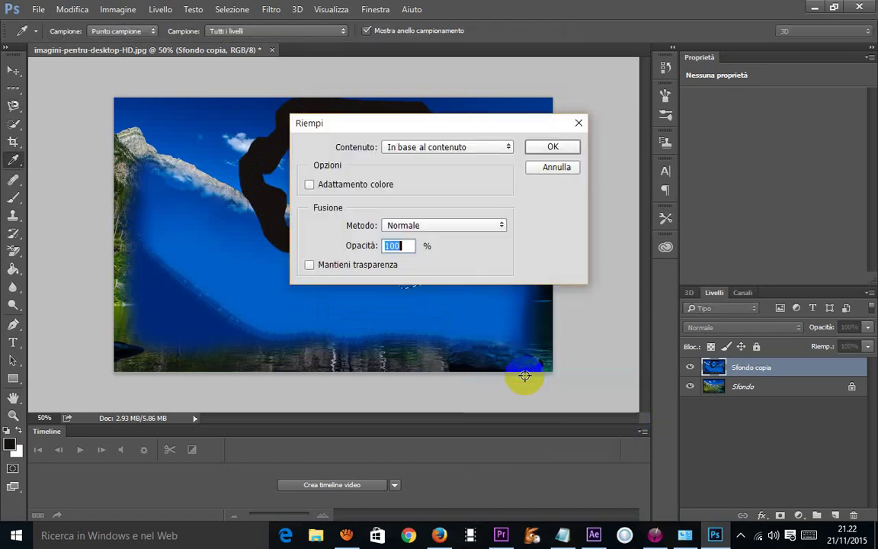
{"action": "left_click", "coordinate": [573, 146]}
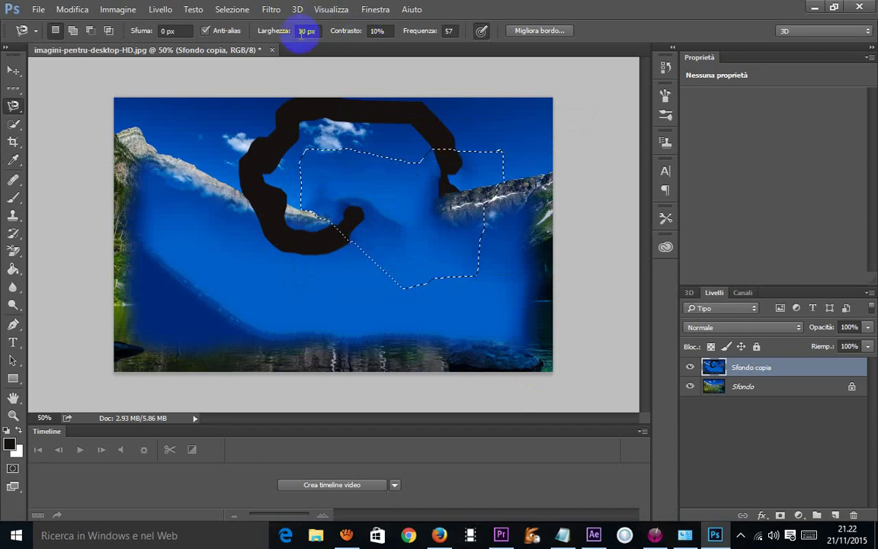
{"action": "left_click", "coordinate": [271, 50]}
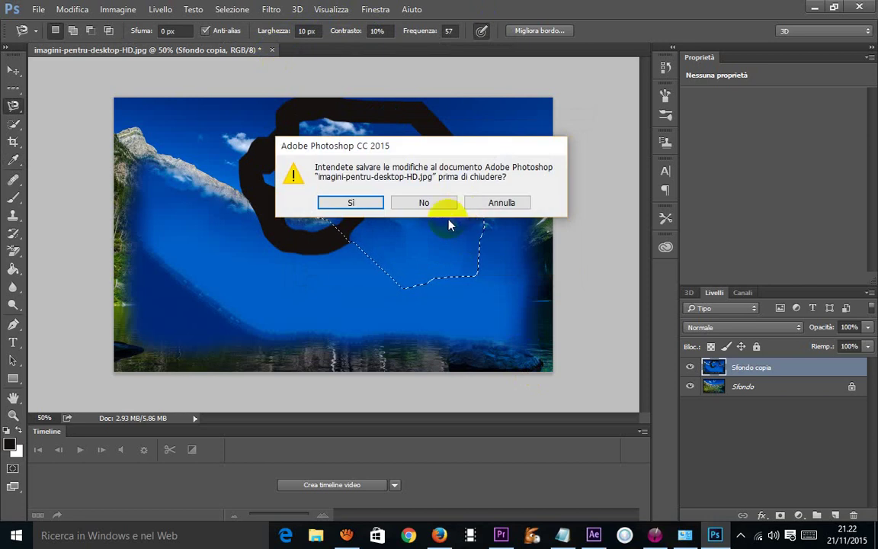
Step: Discard the landscape changes and open the portrait z_by_zuziensk-d4p57tf.jpg
{"action": "left_click", "coordinate": [425, 203]}
{"action": "double_click", "coordinate": [374, 196]}
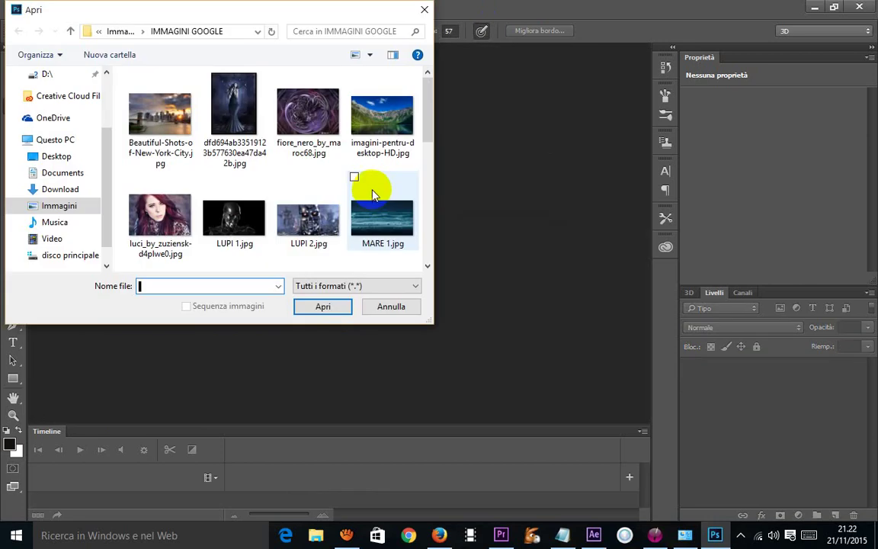
{"action": "scroll", "coordinate": [363, 196], "scroll_direction": "down", "scroll_amount": 5}
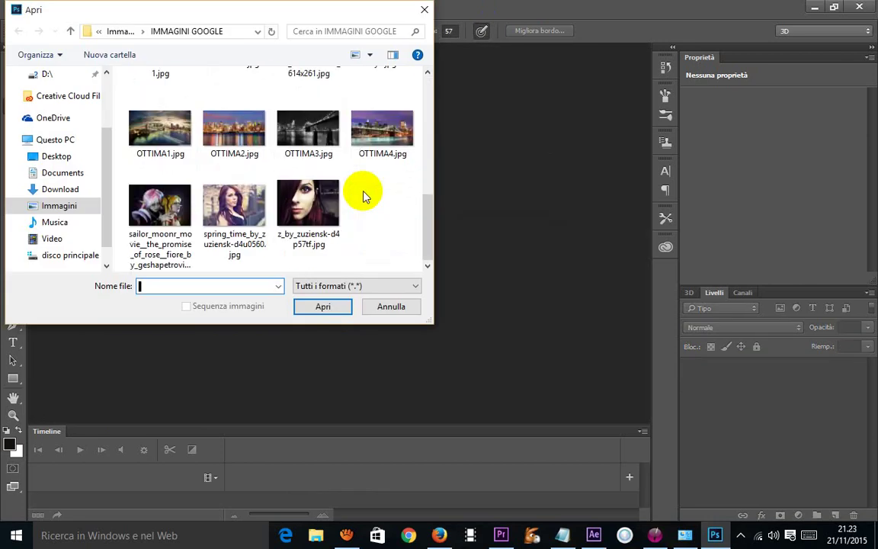
{"action": "double_click", "coordinate": [309, 202]}
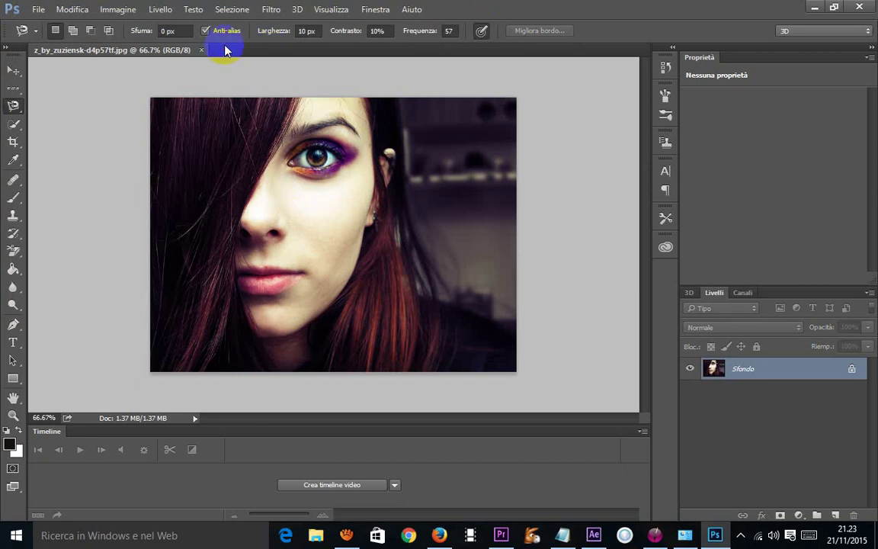
Step: Open the second portrait spring_time_by_zuziensk-d4u0560.jpg through File > Apri
{"action": "left_click", "coordinate": [38, 10]}
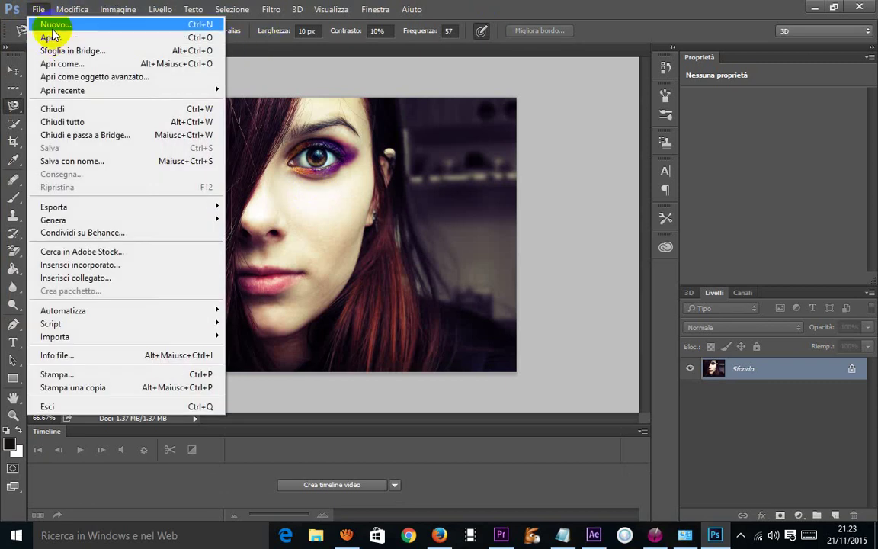
{"action": "left_click", "coordinate": [47, 38]}
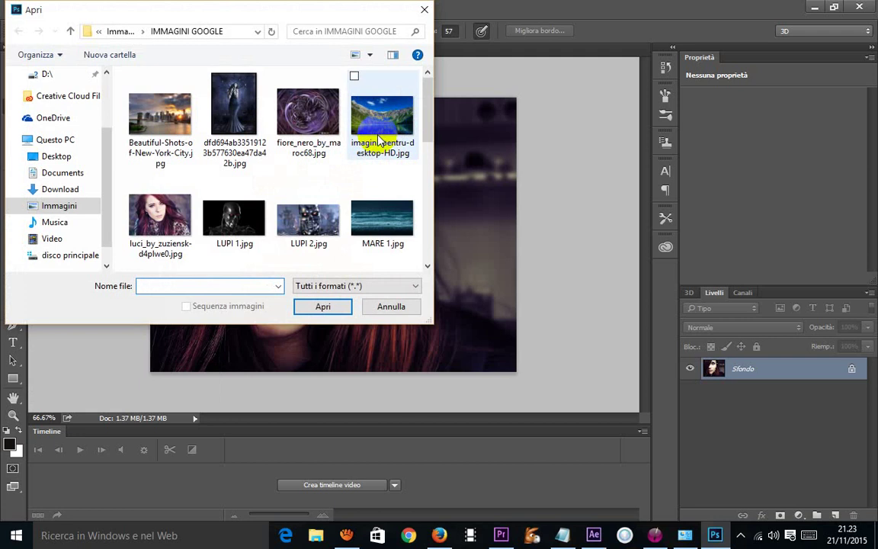
{"action": "scroll", "coordinate": [396, 137], "scroll_direction": "down", "scroll_amount": 5}
{"action": "double_click", "coordinate": [248, 211]}
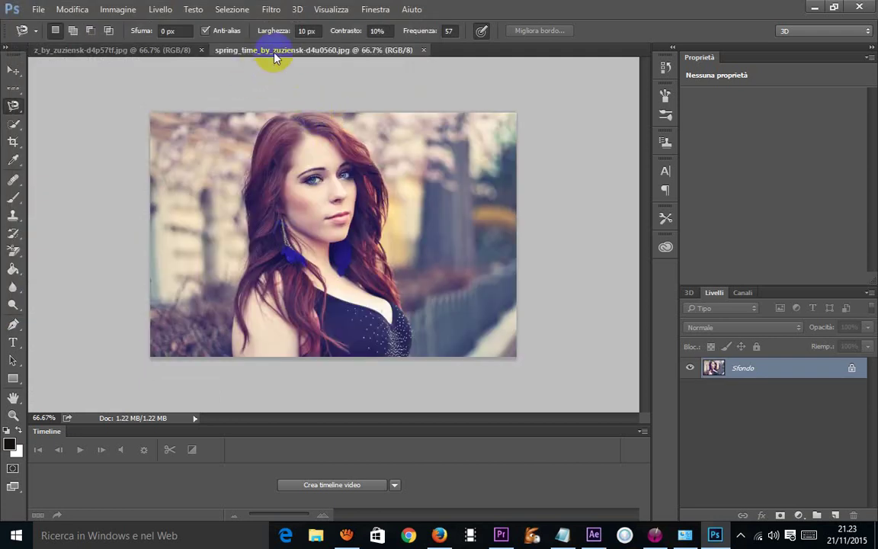
Step: Move the z_by portrait into spring_time as Livello 1 and slide it over the right half
{"action": "left_click", "coordinate": [12, 73]}
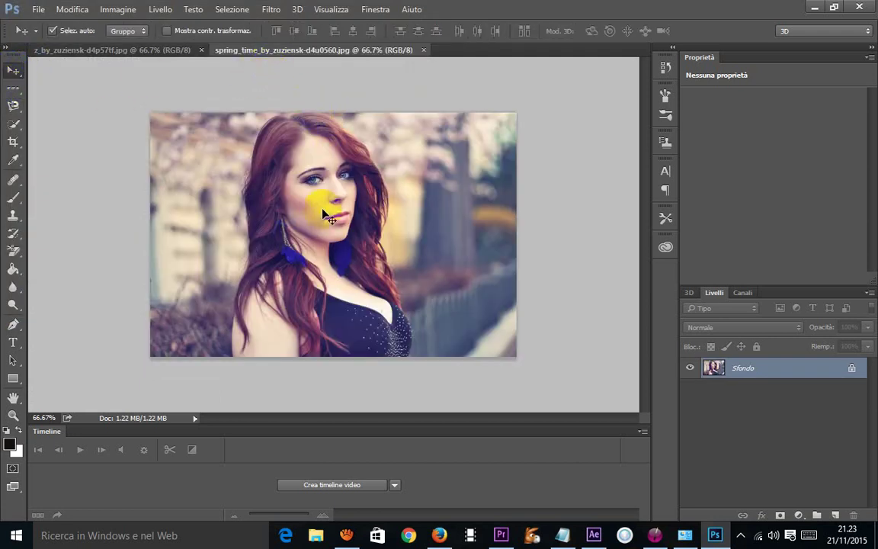
{"action": "left_click", "coordinate": [259, 254]}
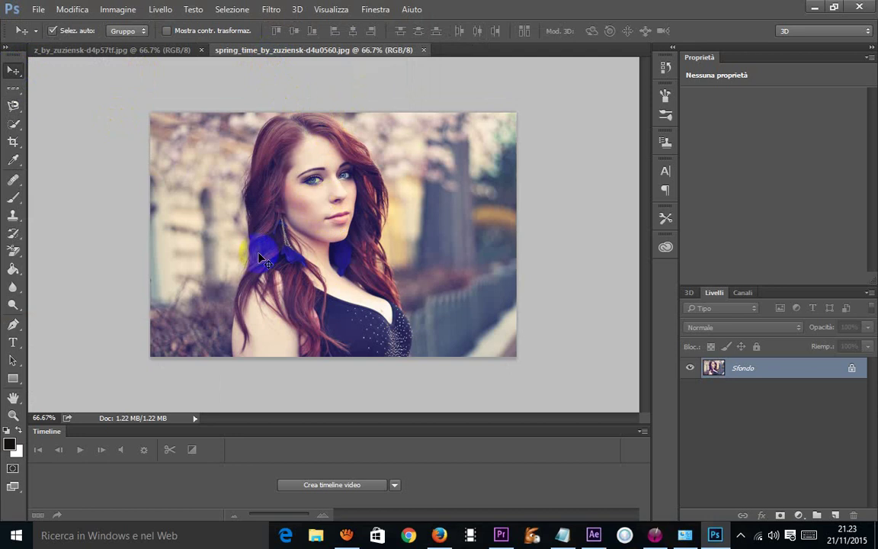
{"action": "left_click", "coordinate": [276, 182]}
{"action": "left_click", "coordinate": [91, 50]}
{"action": "left_click", "coordinate": [278, 233]}
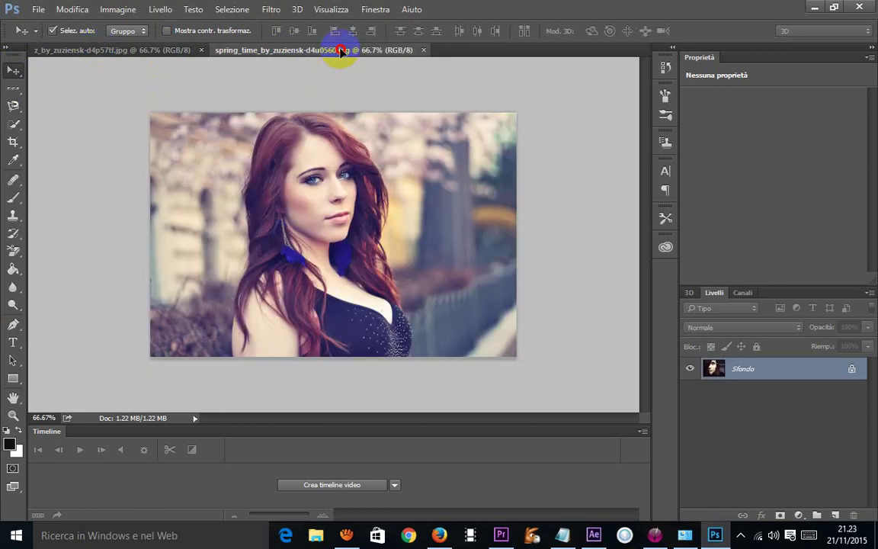
{"action": "left_click_drag", "start_coordinate": [297, 235], "coordinate": [305, 197]}
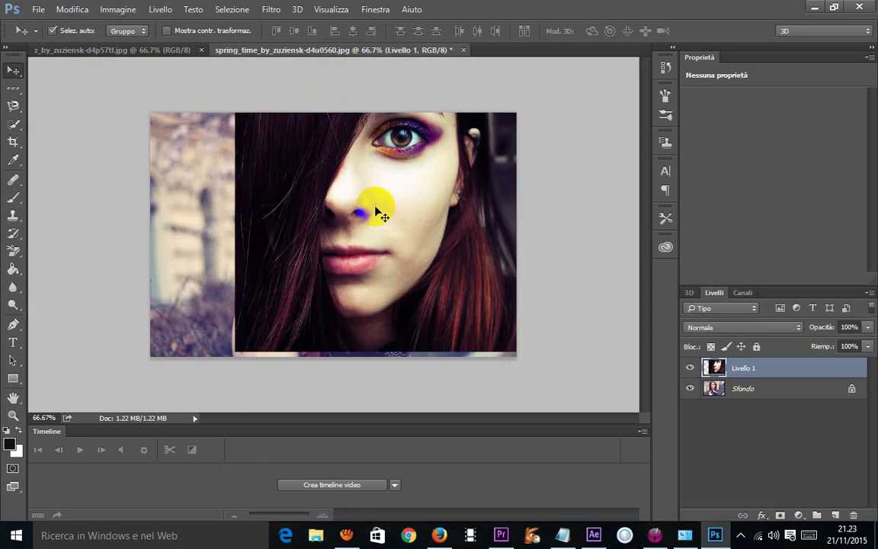
{"action": "mouse_move", "coordinate": [382, 220]}
{"action": "left_mouse_down"}
{"action": "mouse_move", "coordinate": [407, 212]}
{"action": "mouse_move", "coordinate": [407, 231]}
{"action": "mouse_move", "coordinate": [361, 239]}
{"action": "mouse_move", "coordinate": [476, 239]}
{"action": "mouse_move", "coordinate": [369, 231]}
{"action": "mouse_move", "coordinate": [358, 267]}
{"action": "mouse_move", "coordinate": [276, 235]}
{"action": "mouse_move", "coordinate": [235, 244]}
{"action": "mouse_move", "coordinate": [240, 255]}
{"action": "left_mouse_up"}
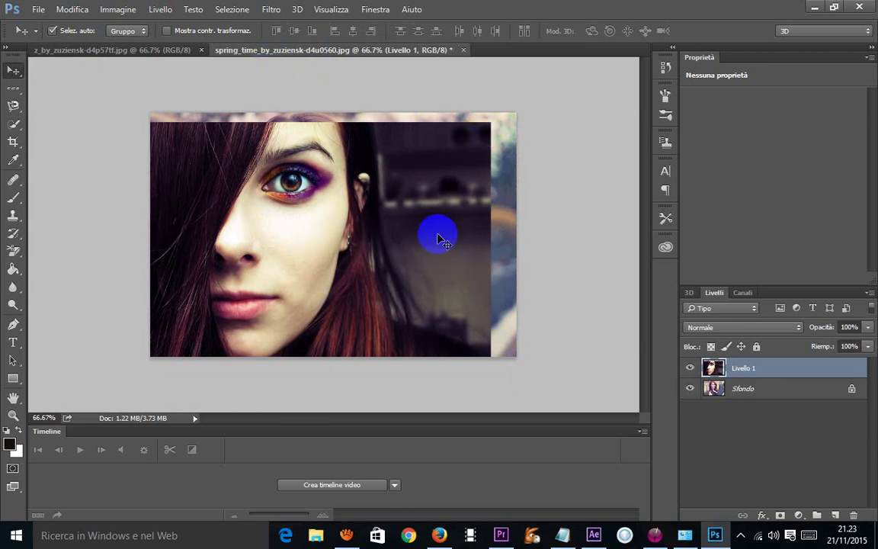
{"action": "left_click_drag", "start_coordinate": [376, 226], "coordinate": [499, 196]}
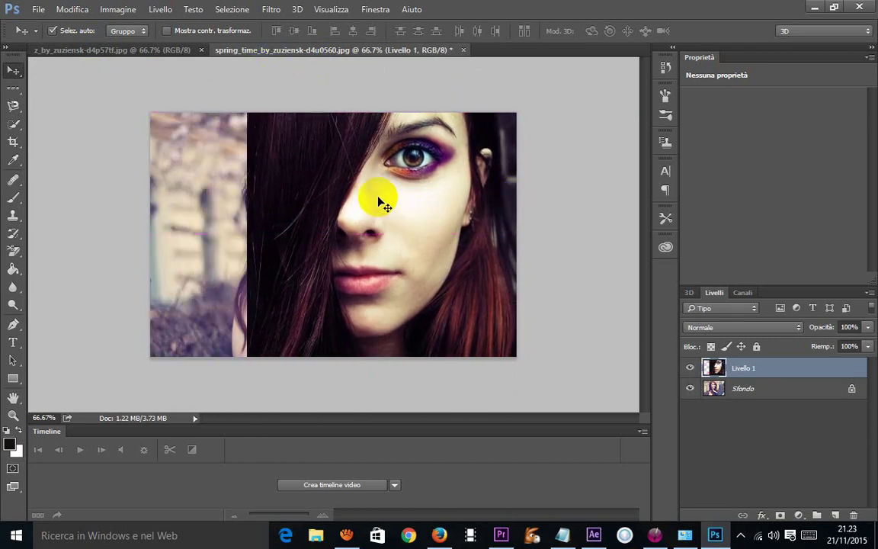
{"action": "mouse_move", "coordinate": [347, 193]}
{"action": "left_mouse_down"}
{"action": "mouse_move", "coordinate": [441, 195]}
{"action": "mouse_move", "coordinate": [437, 203]}
{"action": "left_mouse_up"}
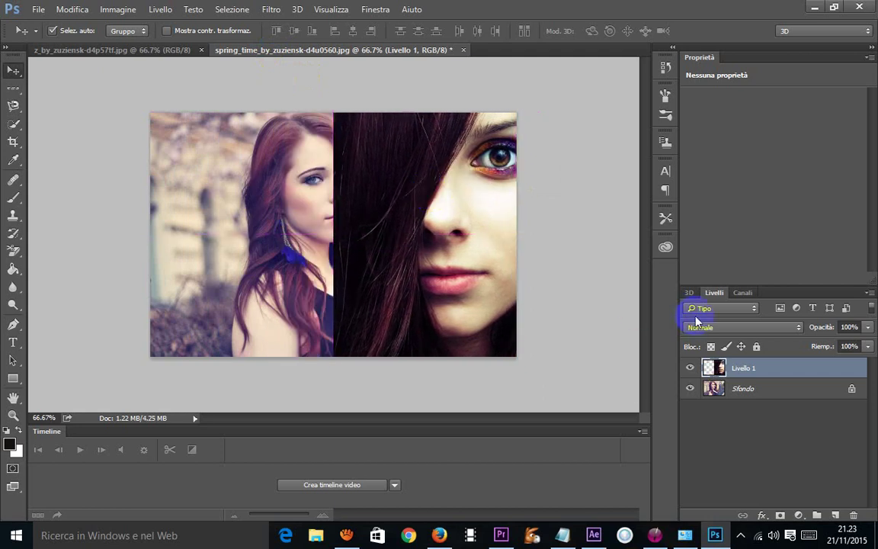
Step: Set Livello 1's blend mode to Schiarisci
{"action": "left_click", "coordinate": [728, 327]}
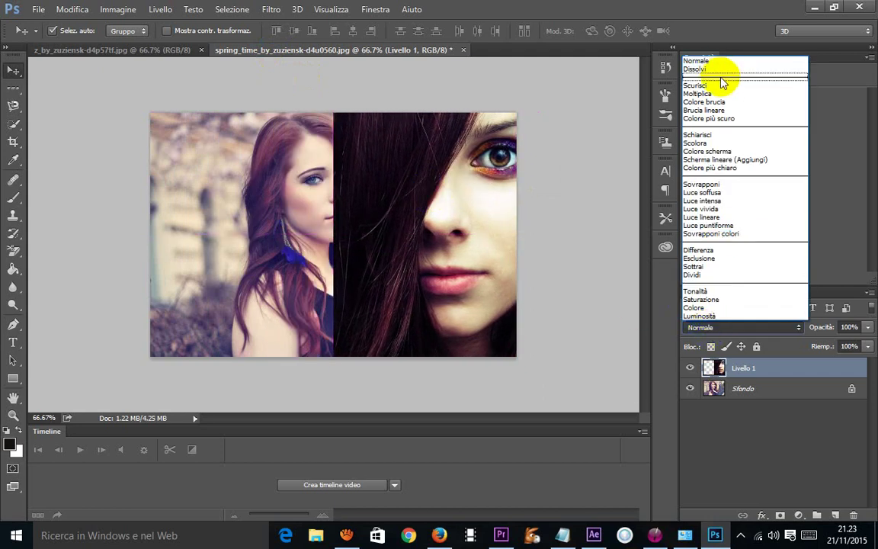
{"action": "left_click", "coordinate": [721, 85]}
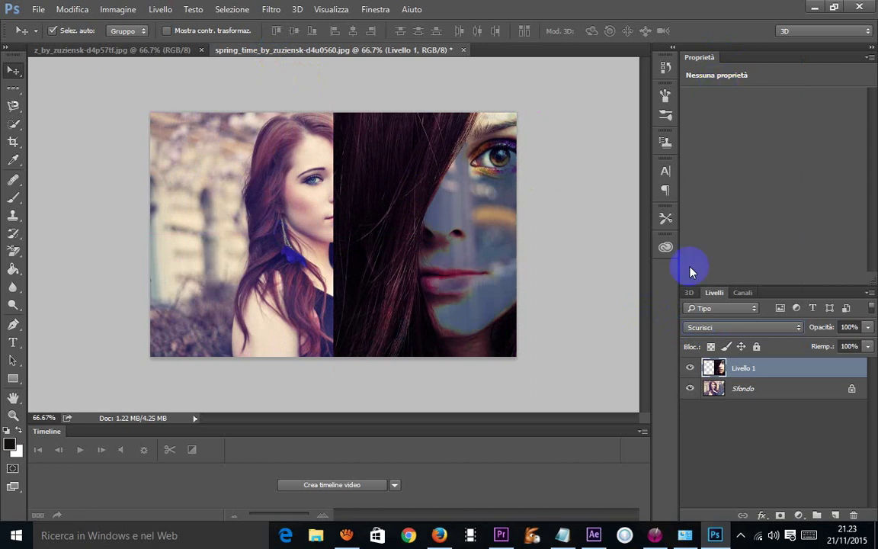
{"action": "scroll", "coordinate": [719, 329], "scroll_direction": "down", "scroll_amount": 1}
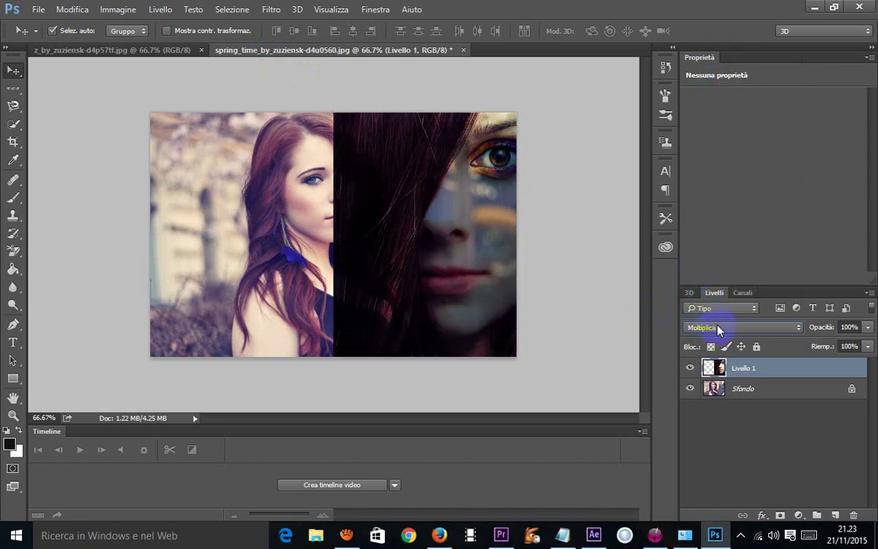
{"action": "scroll", "coordinate": [719, 328], "scroll_direction": "down", "scroll_amount": 1}
{"action": "scroll", "coordinate": [718, 328], "scroll_direction": "down", "scroll_amount": 1}
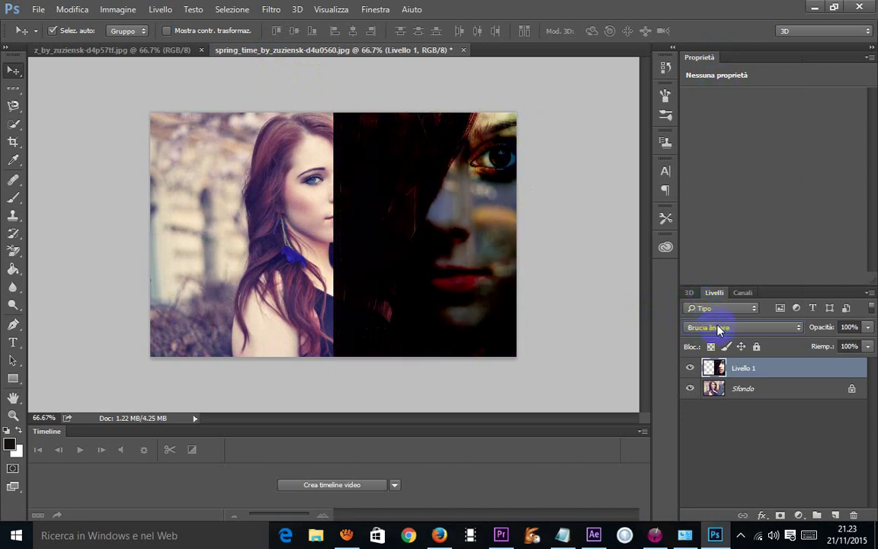
{"action": "scroll", "coordinate": [719, 329], "scroll_direction": "down", "scroll_amount": 1}
{"action": "scroll", "coordinate": [719, 329], "scroll_direction": "down", "scroll_amount": 1}
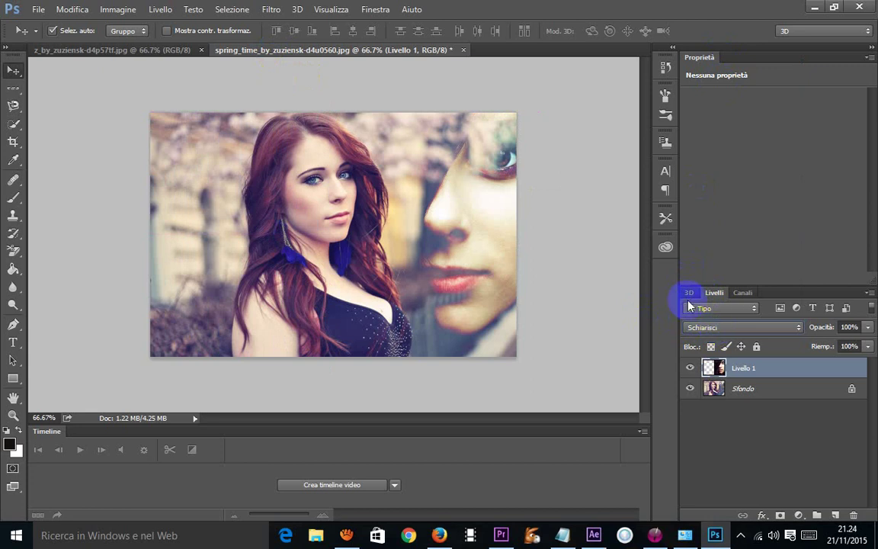
Step: Reposition Livello 1 so the dark-haired face overlays the right side
{"action": "mouse_move", "coordinate": [412, 179]}
{"action": "left_mouse_down"}
{"action": "mouse_move", "coordinate": [437, 201]}
{"action": "mouse_move", "coordinate": [369, 188]}
{"action": "mouse_move", "coordinate": [355, 202]}
{"action": "mouse_move", "coordinate": [367, 217]}
{"action": "mouse_move", "coordinate": [328, 215]}
{"action": "mouse_move", "coordinate": [314, 226]}
{"action": "mouse_move", "coordinate": [319, 235]}
{"action": "mouse_move", "coordinate": [359, 225]}
{"action": "mouse_move", "coordinate": [384, 231]}
{"action": "mouse_move", "coordinate": [394, 243]}
{"action": "mouse_move", "coordinate": [421, 216]}
{"action": "mouse_move", "coordinate": [427, 223]}
{"action": "mouse_move", "coordinate": [418, 222]}
{"action": "left_mouse_up"}
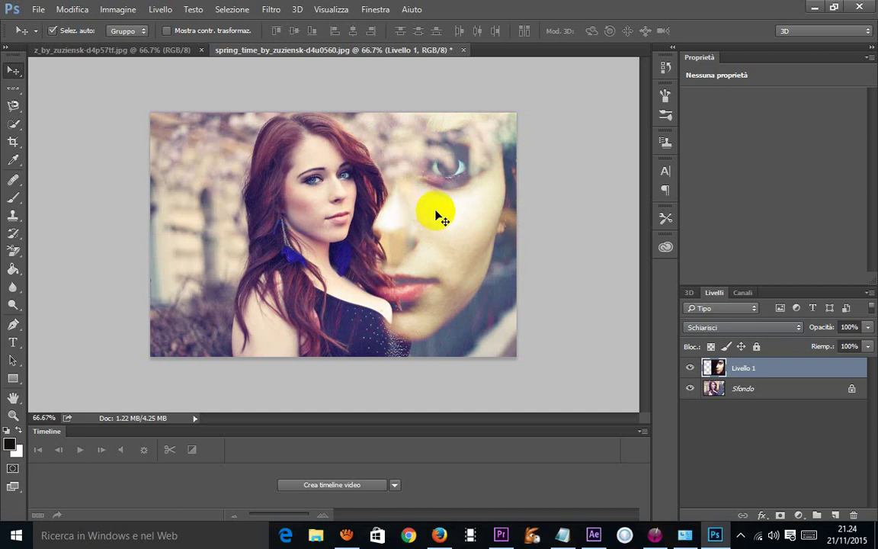
{"action": "right_click", "coordinate": [437, 215]}
{"action": "mouse_move", "coordinate": [434, 204]}
{"action": "left_mouse_down"}
{"action": "mouse_move", "coordinate": [194, 211]}
{"action": "mouse_move", "coordinate": [255, 196]}
{"action": "mouse_move", "coordinate": [316, 208]}
{"action": "mouse_move", "coordinate": [308, 197]}
{"action": "mouse_move", "coordinate": [333, 220]}
{"action": "mouse_move", "coordinate": [427, 226]}
{"action": "mouse_move", "coordinate": [454, 209]}
{"action": "mouse_move", "coordinate": [451, 235]}
{"action": "left_mouse_up"}
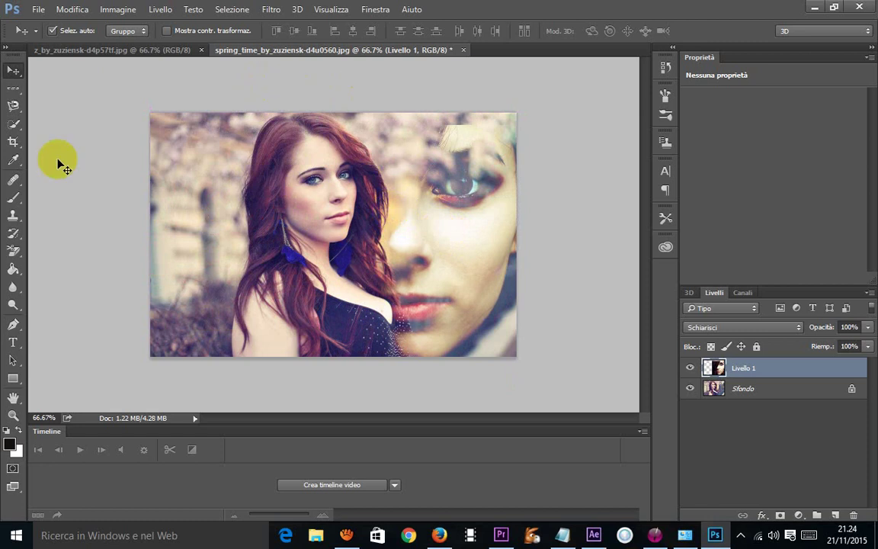
{"action": "left_click", "coordinate": [804, 377]}
{"action": "left_click_drag", "start_coordinate": [802, 370], "coordinate": [795, 393]}
Step: Duplicate Livello 1 into Livello 1 copia and set the copy's blend mode to Saturazione
{"action": "left_click", "coordinate": [793, 390]}
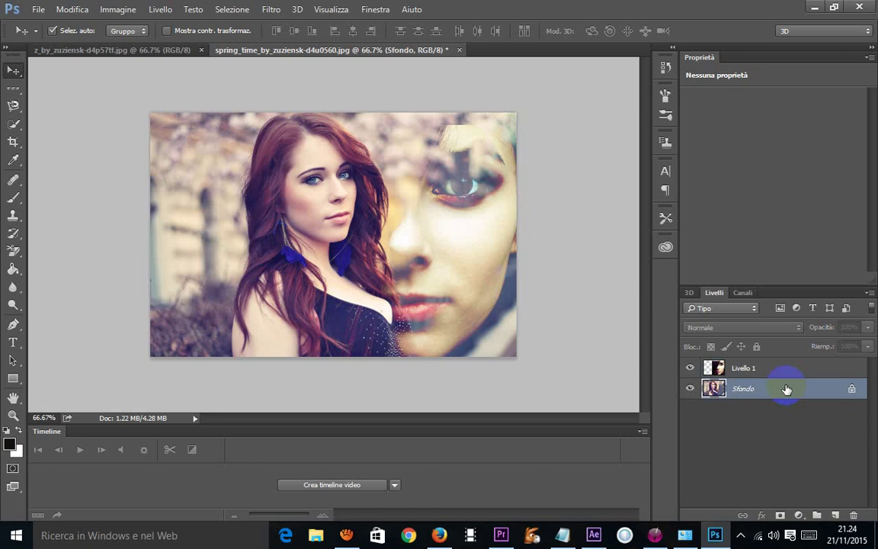
{"action": "left_click_drag", "start_coordinate": [773, 369], "coordinate": [835, 516]}
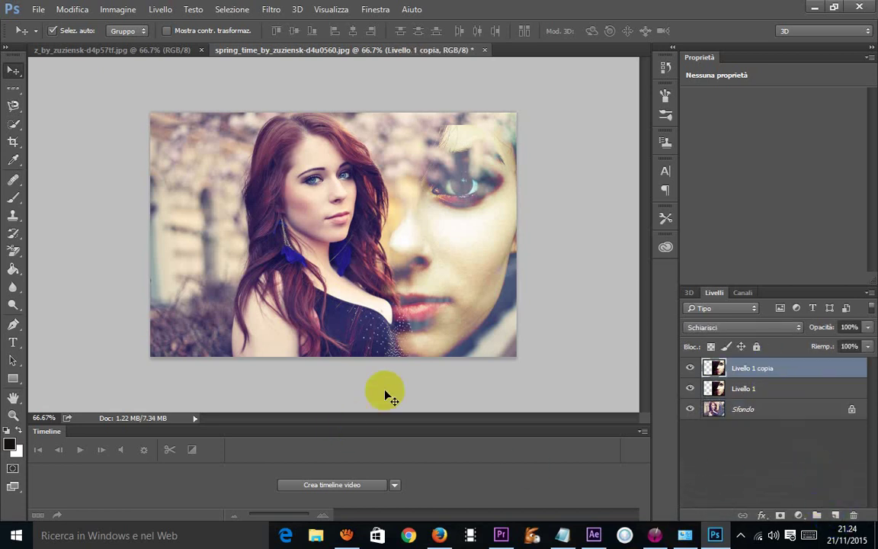
{"action": "left_click", "coordinate": [730, 329]}
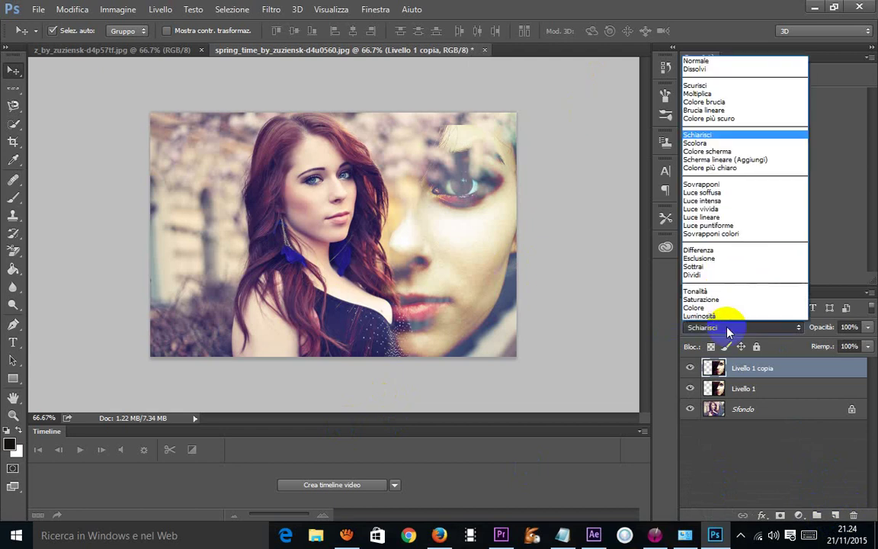
{"action": "left_click", "coordinate": [727, 208]}
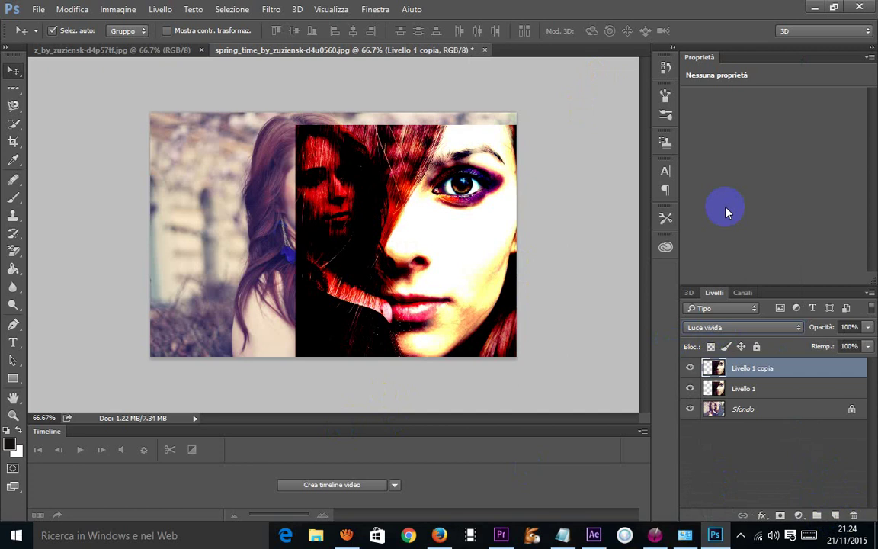
{"action": "left_click", "coordinate": [726, 329]}
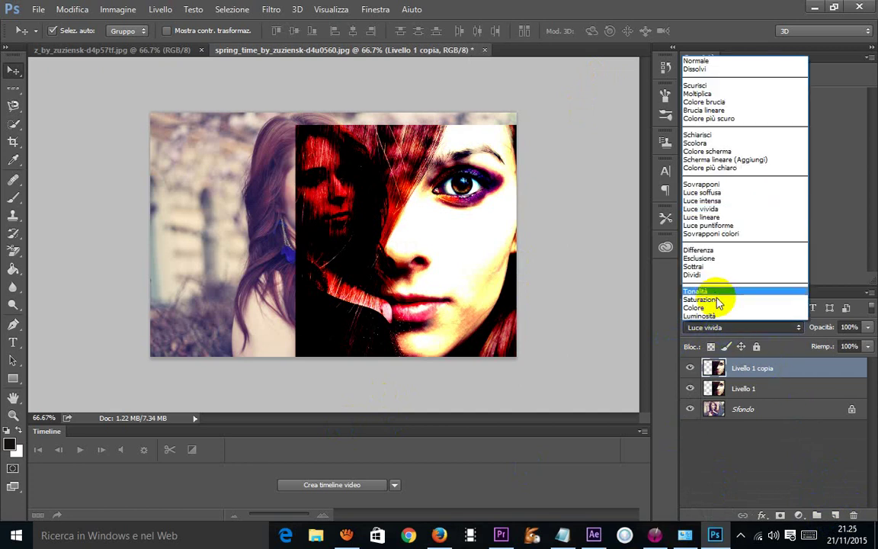
{"action": "left_click", "coordinate": [718, 299]}
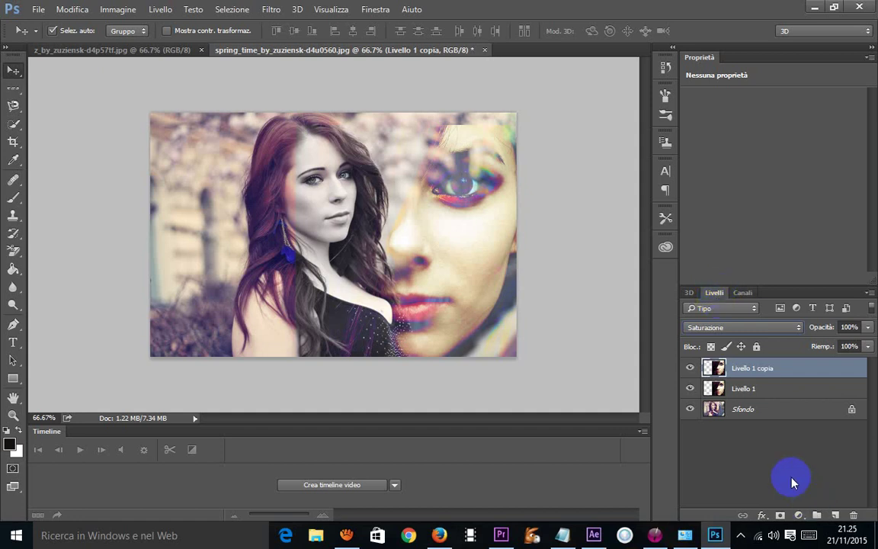
{"action": "left_click", "coordinate": [780, 388]}
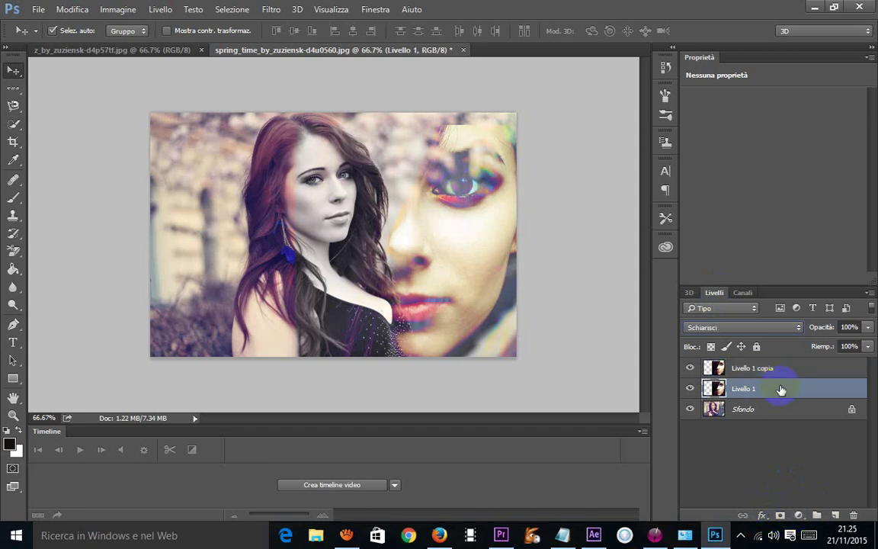
Step: Add a Bilanciamento colore layer with midtones Magenta-Verde +51 and Giallo-Blu +90
{"action": "left_click", "coordinate": [797, 516]}
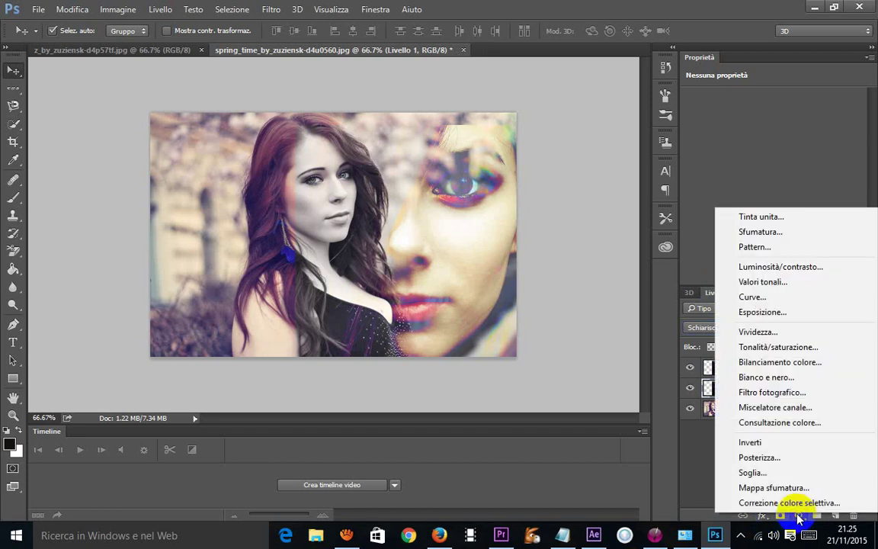
{"action": "left_click", "coordinate": [780, 362]}
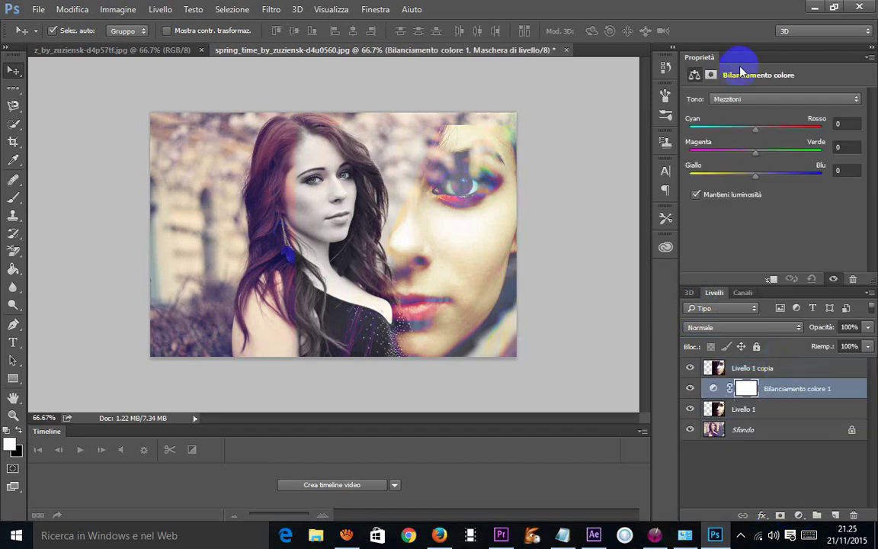
{"action": "left_click_drag", "start_coordinate": [756, 174], "coordinate": [817, 177]}
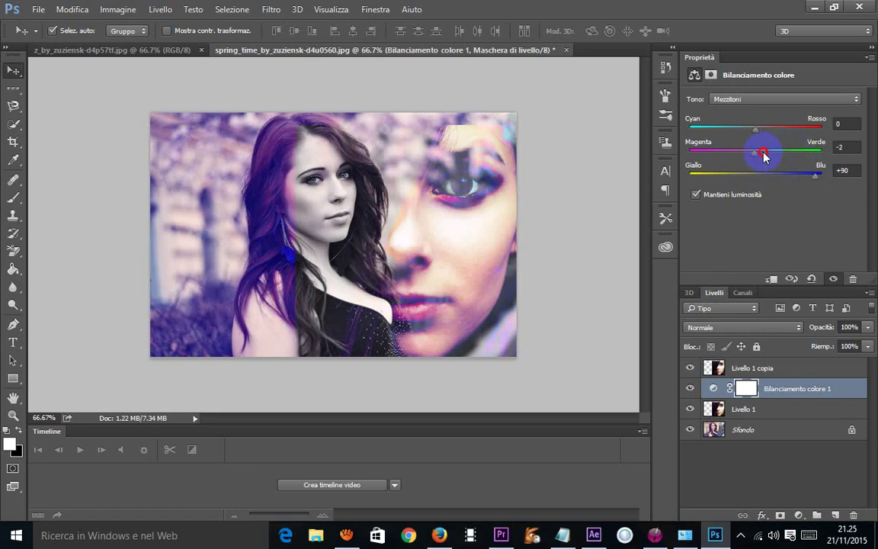
{"action": "mouse_move", "coordinate": [765, 156]}
{"action": "left_mouse_down"}
{"action": "mouse_move", "coordinate": [730, 162]}
{"action": "mouse_move", "coordinate": [790, 160]}
{"action": "mouse_move", "coordinate": [699, 158]}
{"action": "left_mouse_up"}
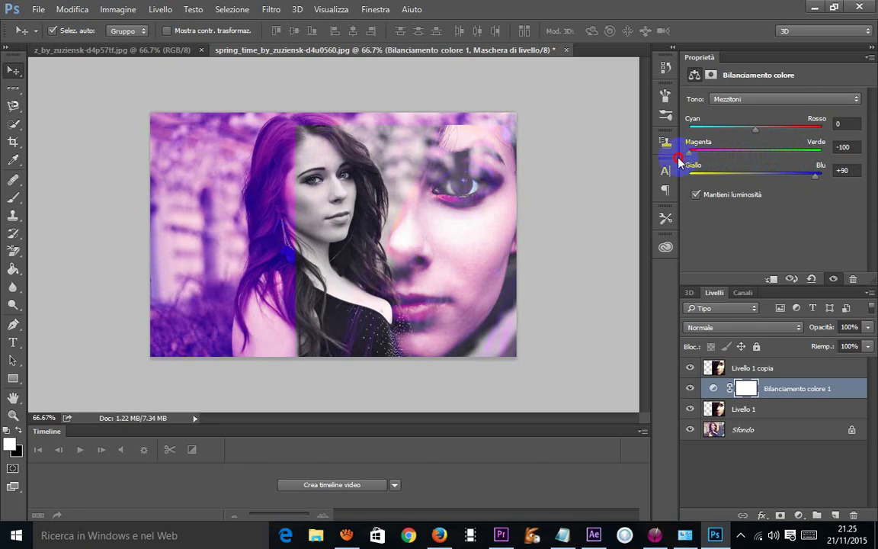
{"action": "mouse_move", "coordinate": [679, 161]}
{"action": "left_mouse_down"}
{"action": "mouse_move", "coordinate": [801, 174]}
{"action": "mouse_move", "coordinate": [791, 176]}
{"action": "left_mouse_up"}
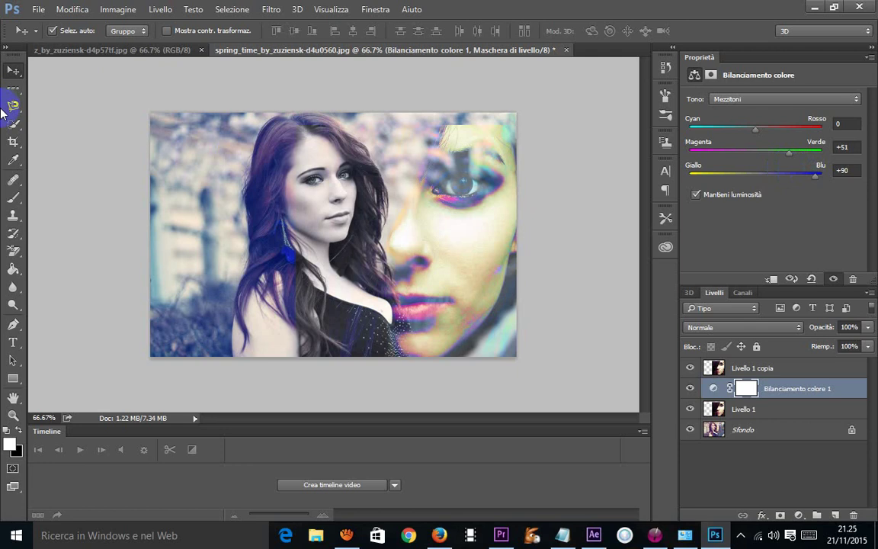
Step: Pick the Healing Brush and sample a source point on the left woman's cheek
{"action": "left_click", "coordinate": [13, 178]}
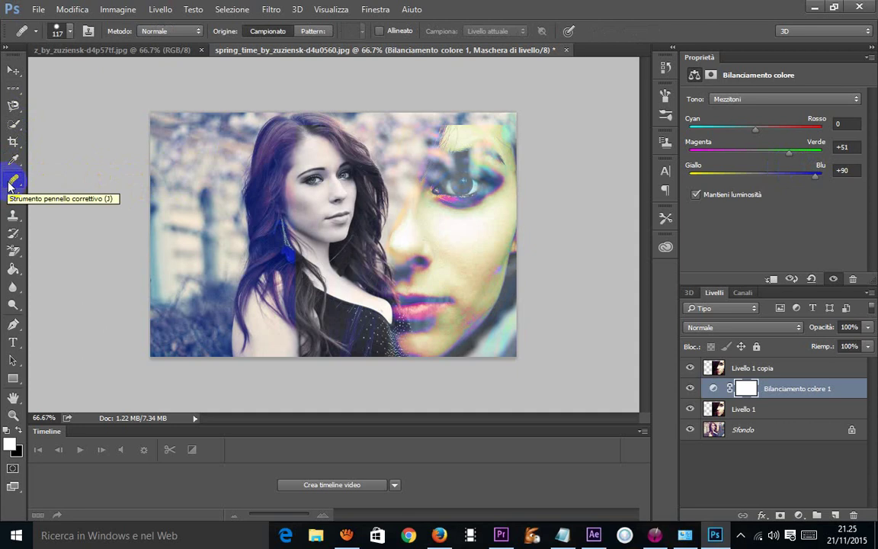
{"action": "left_click", "coordinate": [291, 185]}
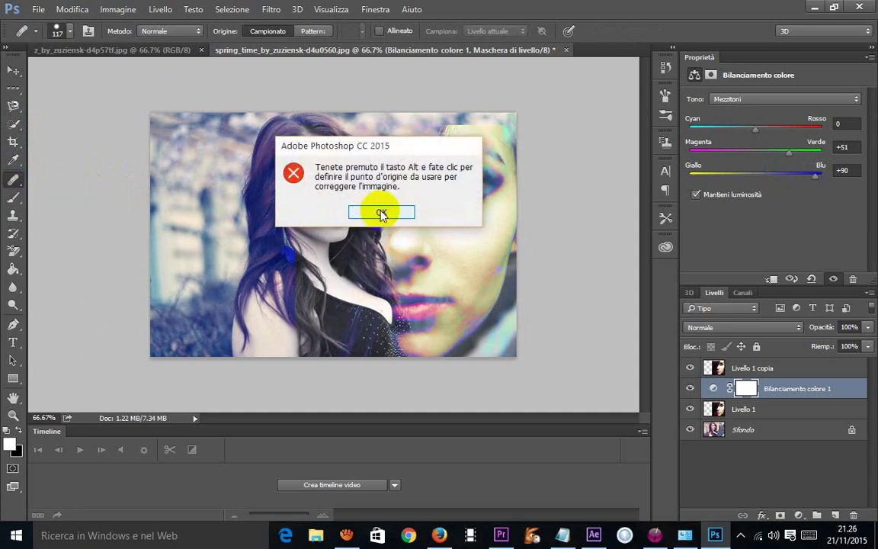
{"action": "left_click", "coordinate": [347, 207]}
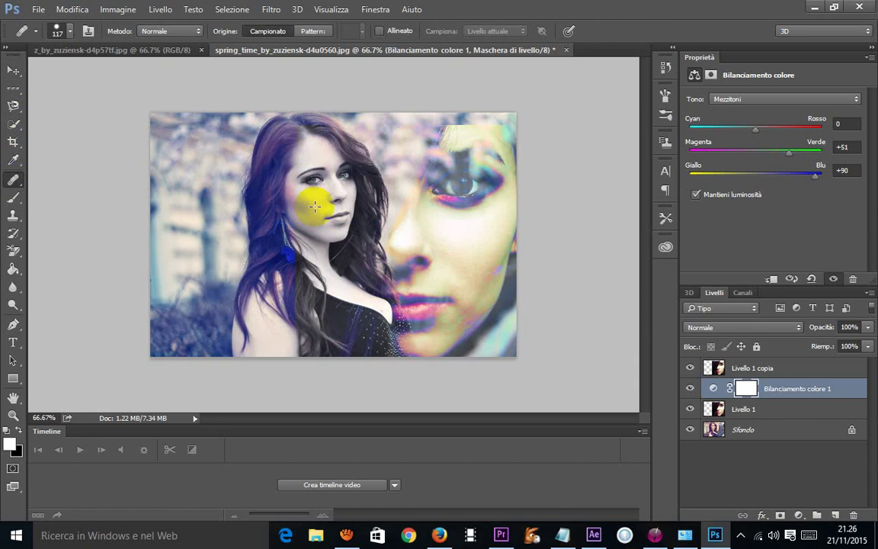
{"action": "left_click", "coordinate": [288, 222], "text": "alt"}
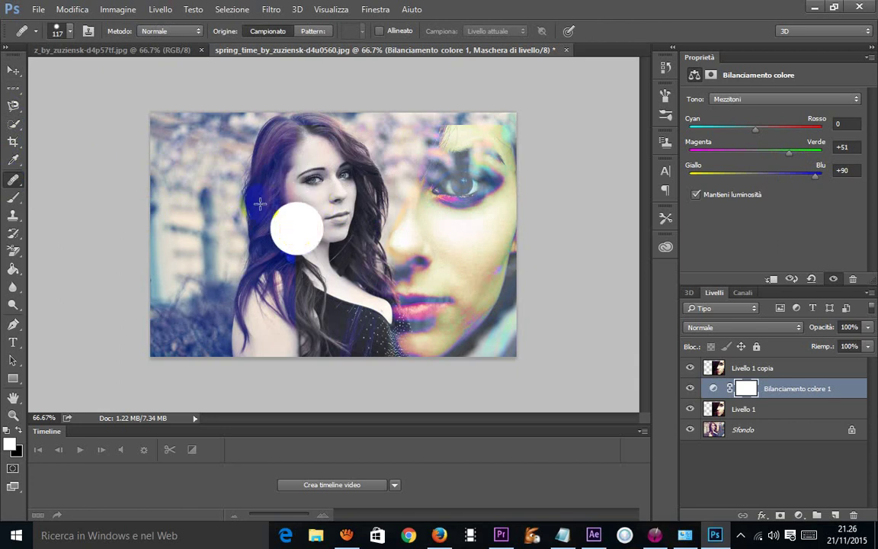
Step: Reduce the healing brush size to 12 px
{"action": "right_click", "coordinate": [317, 205]}
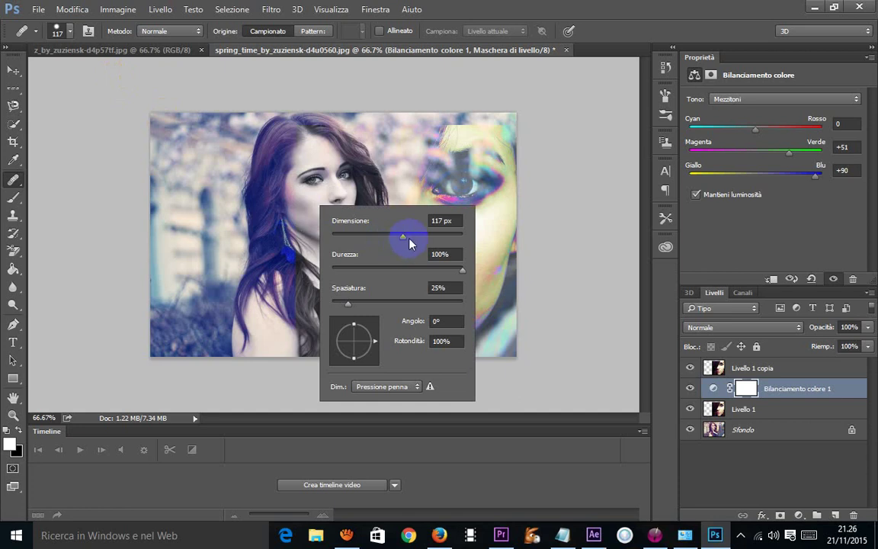
{"action": "mouse_move", "coordinate": [404, 240]}
{"action": "left_mouse_down"}
{"action": "mouse_move", "coordinate": [362, 230]}
{"action": "mouse_move", "coordinate": [344, 236]}
{"action": "left_mouse_up"}
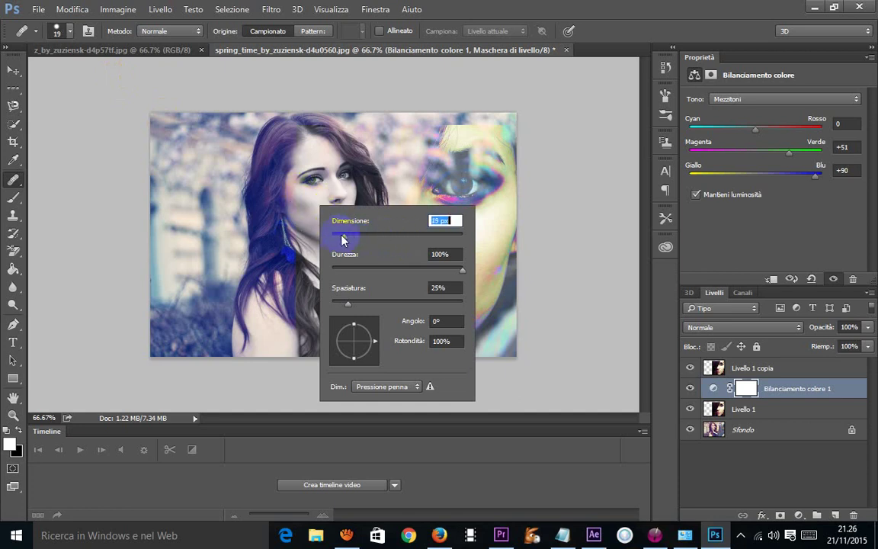
{"action": "left_click_drag", "start_coordinate": [342, 239], "coordinate": [339, 236]}
{"action": "key", "text": "Return"}
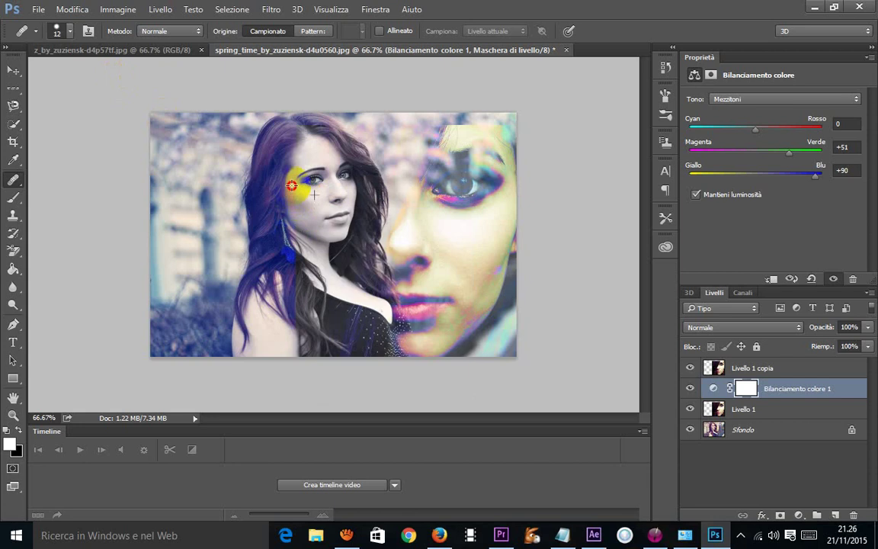
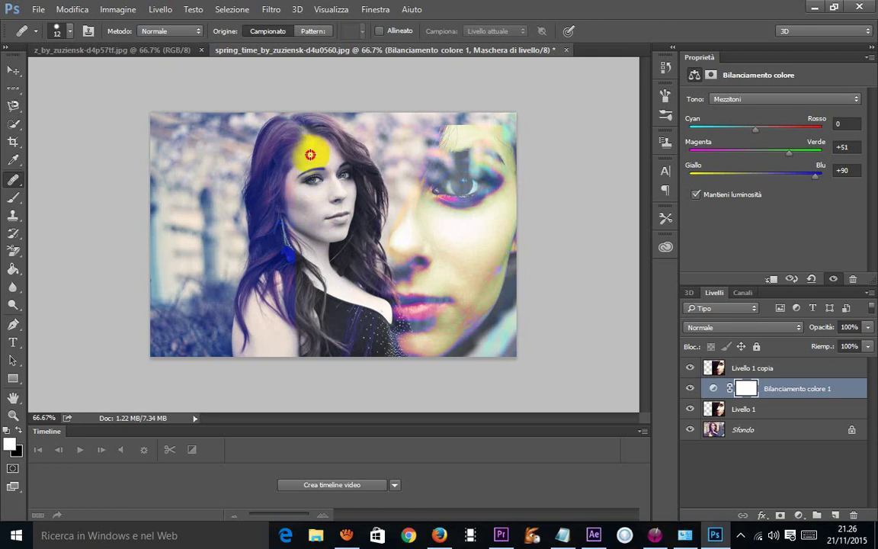
Step: Heal the blemishes on the woman's forehead and the cheek beside the hair
{"action": "left_click_drag", "start_coordinate": [310, 155], "coordinate": [321, 159]}
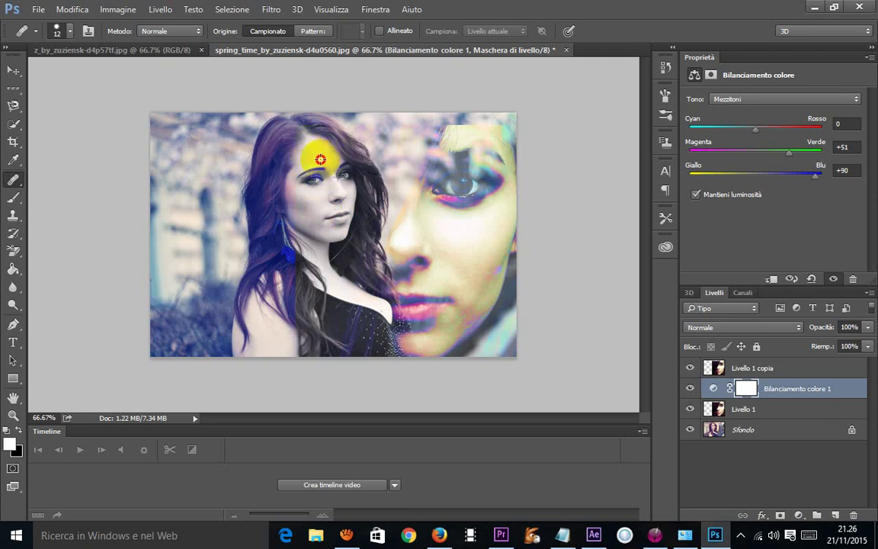
{"action": "left_click", "coordinate": [365, 220]}
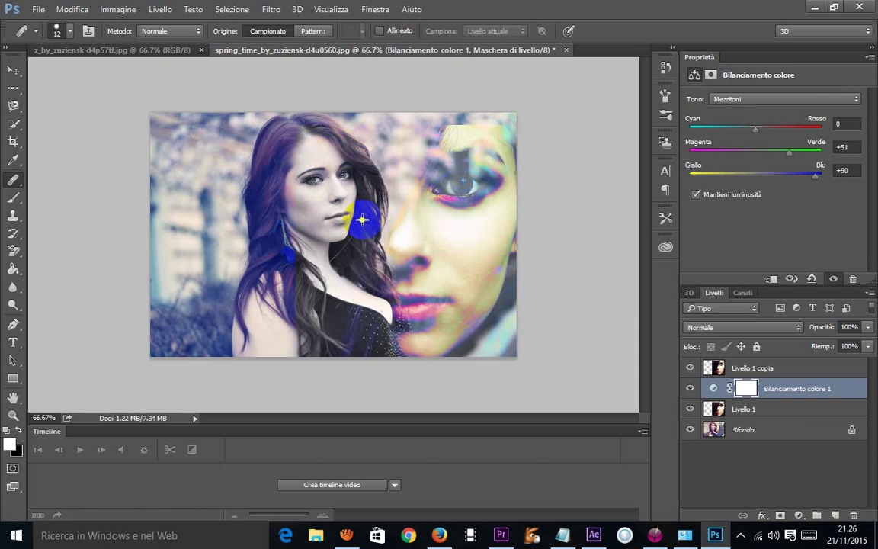
{"action": "left_click_drag", "start_coordinate": [362, 221], "coordinate": [337, 223]}
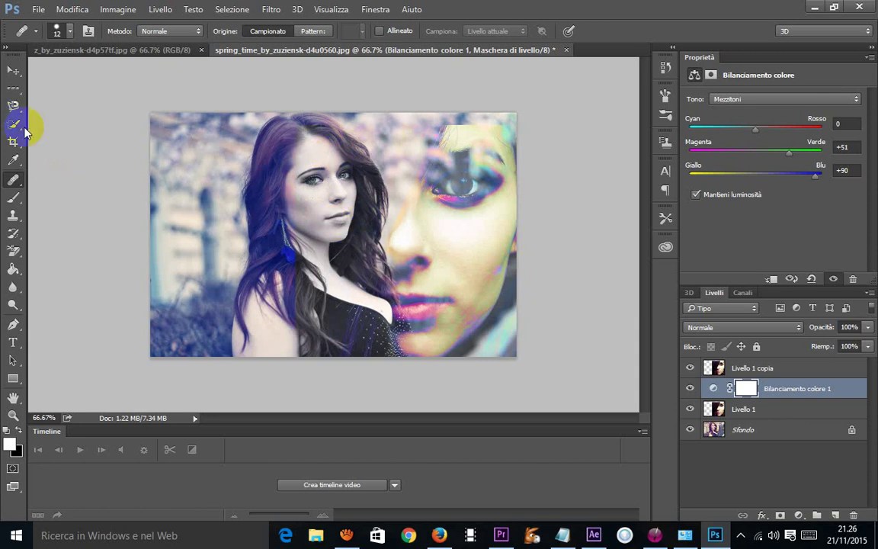
Step: Select the regular Brush tool, then switch to the Paint Bucket tool
{"action": "left_click", "coordinate": [12, 198]}
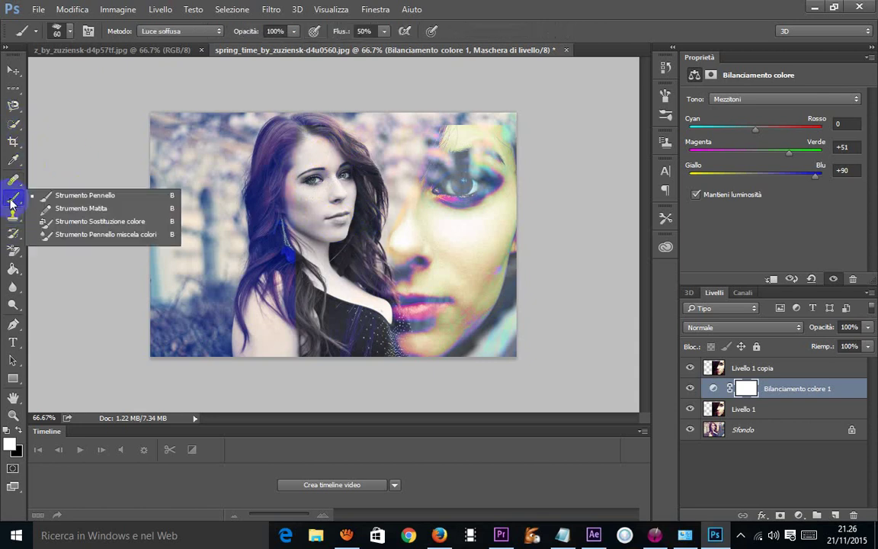
{"action": "left_click", "coordinate": [104, 191]}
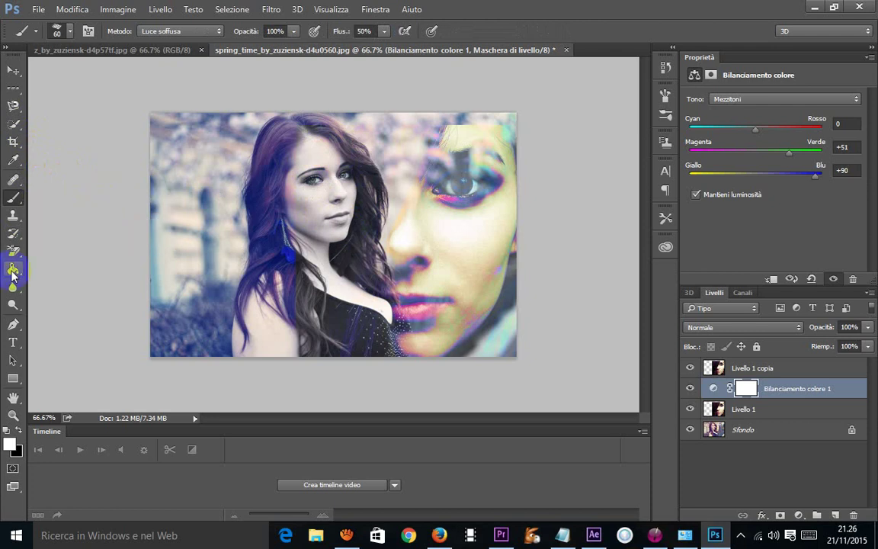
{"action": "left_click", "coordinate": [13, 268]}
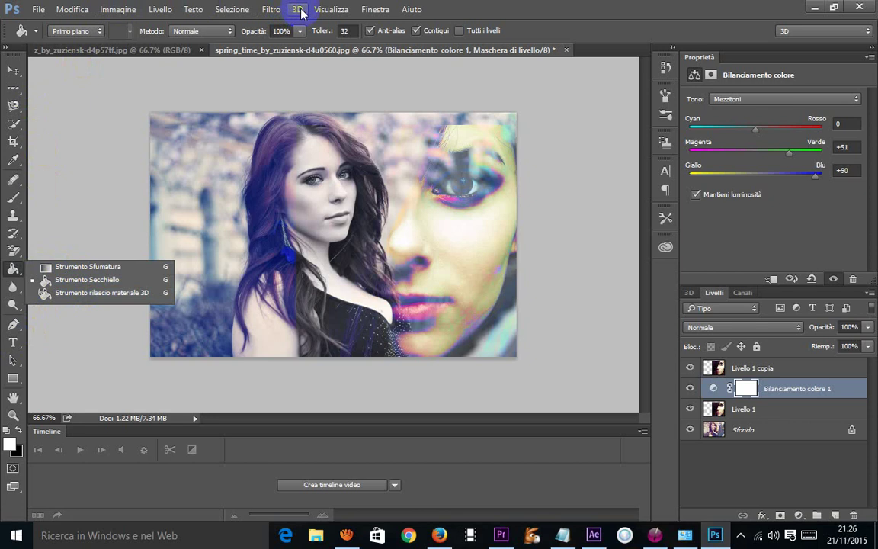
{"action": "left_click", "coordinate": [331, 11]}
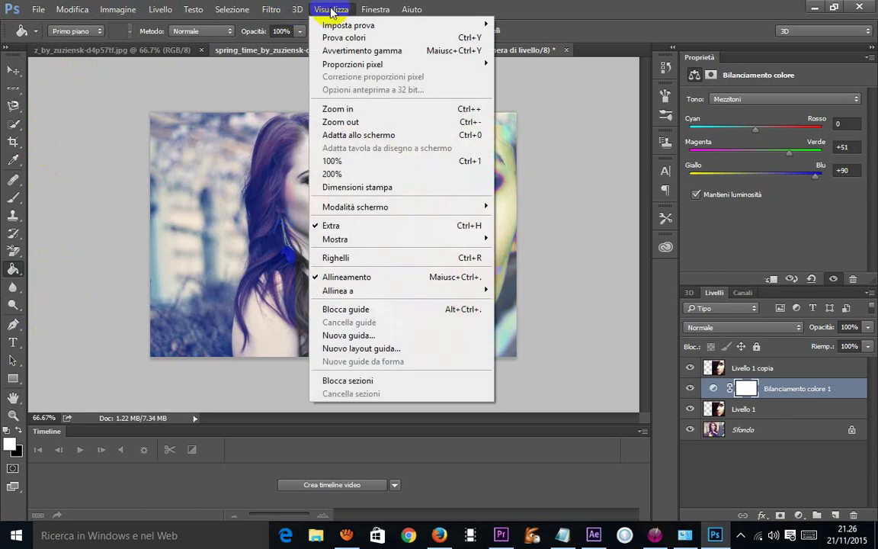
{"action": "mouse_move", "coordinate": [288, 240]}
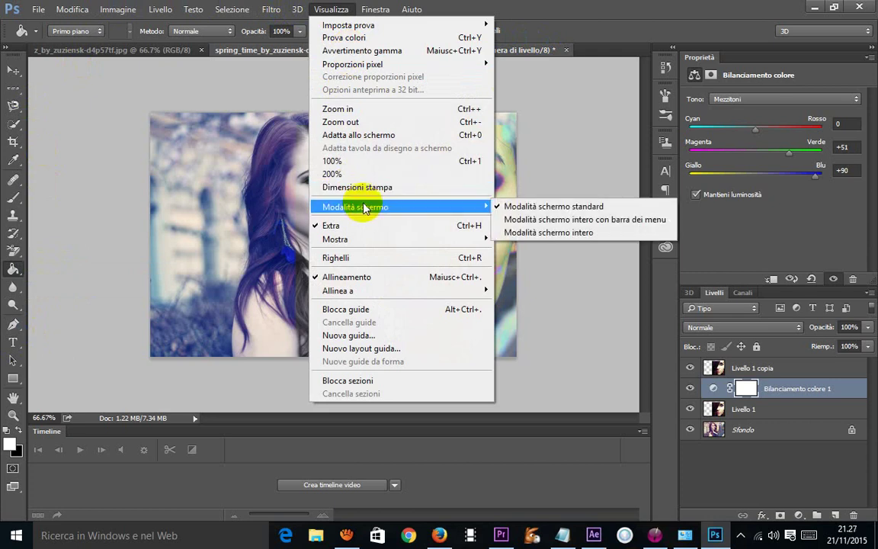
{"action": "mouse_move", "coordinate": [361, 239]}
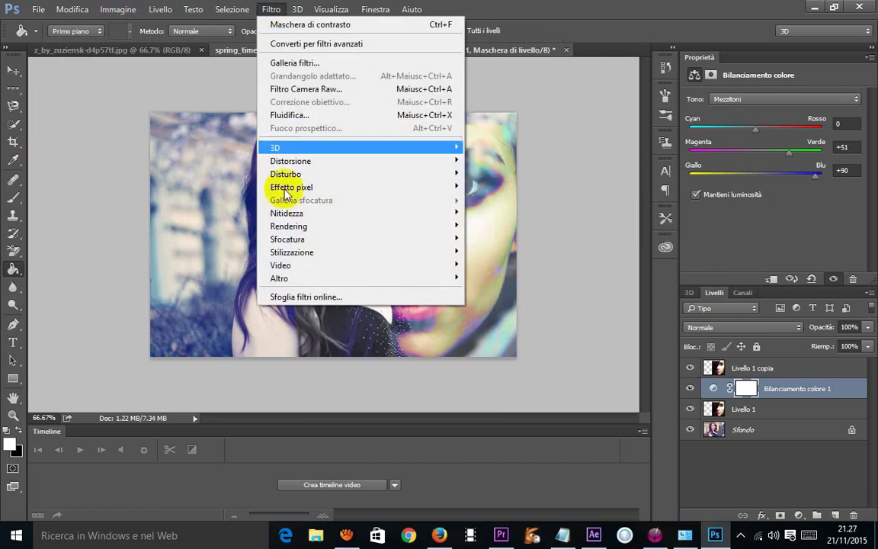
{"action": "mouse_move", "coordinate": [286, 174]}
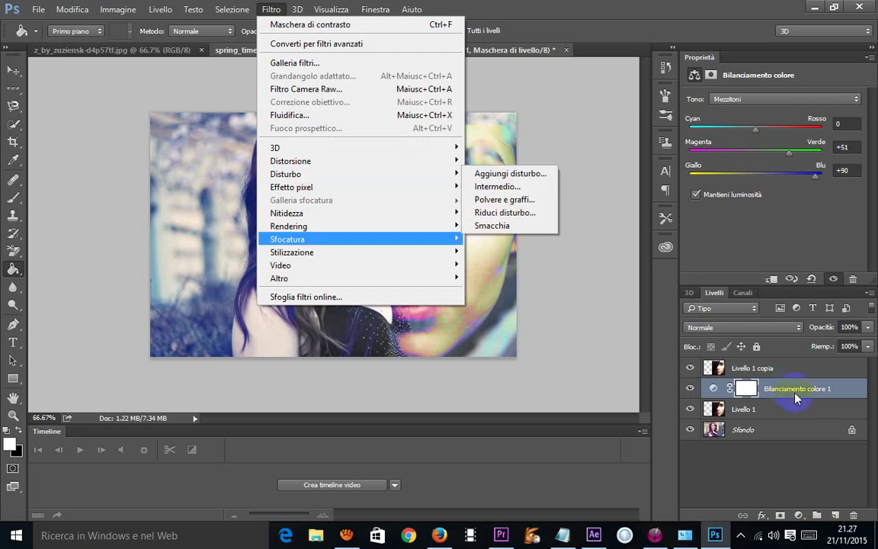
Step: Open Filtro > Rendering > Effetti di luce on the Livello 1 copia layer
{"action": "left_click", "coordinate": [770, 372]}
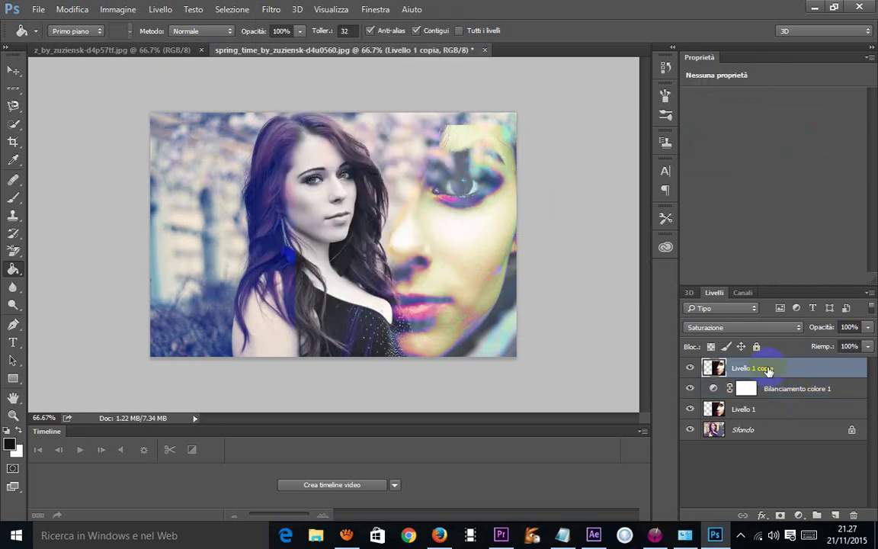
{"action": "left_click", "coordinate": [270, 10]}
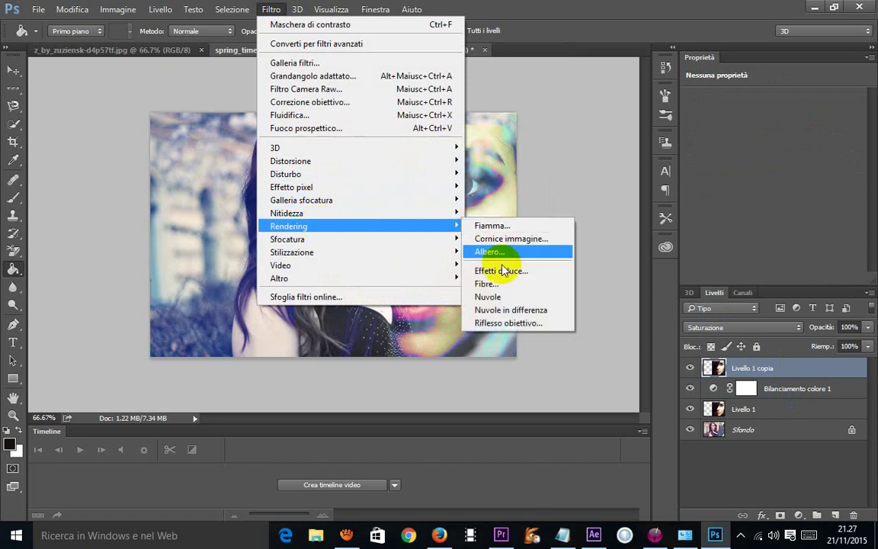
{"action": "left_click", "coordinate": [507, 273]}
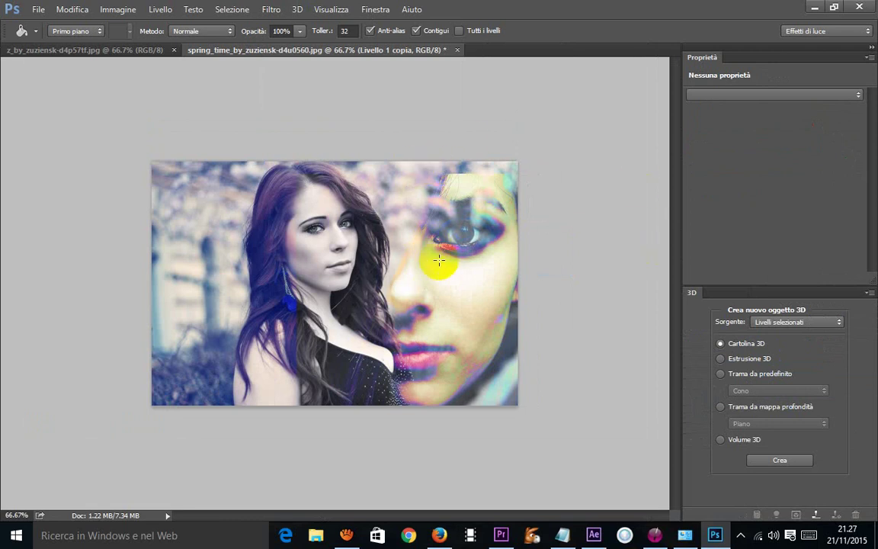
Step: Widen the Faretto spotlight and move it down onto the eye of the right-hand face
{"action": "left_click", "coordinate": [449, 233]}
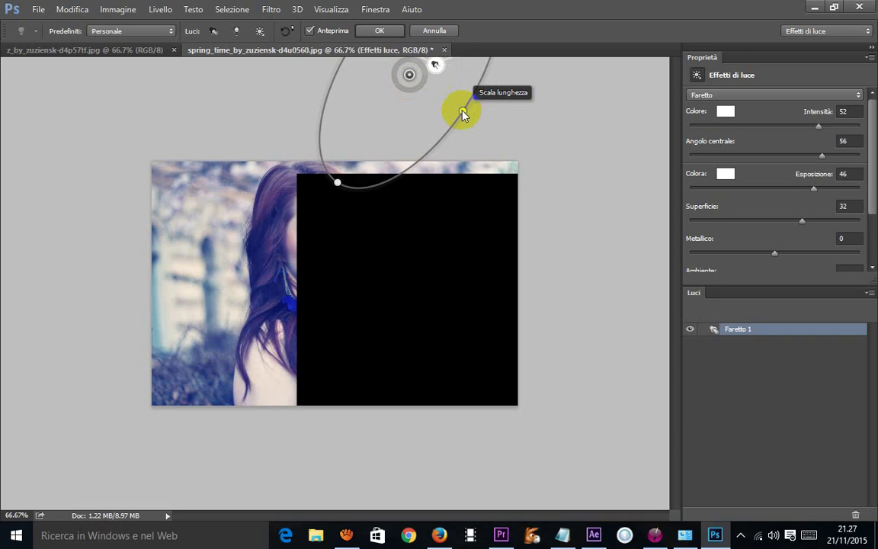
{"action": "left_click_drag", "start_coordinate": [463, 114], "coordinate": [520, 135]}
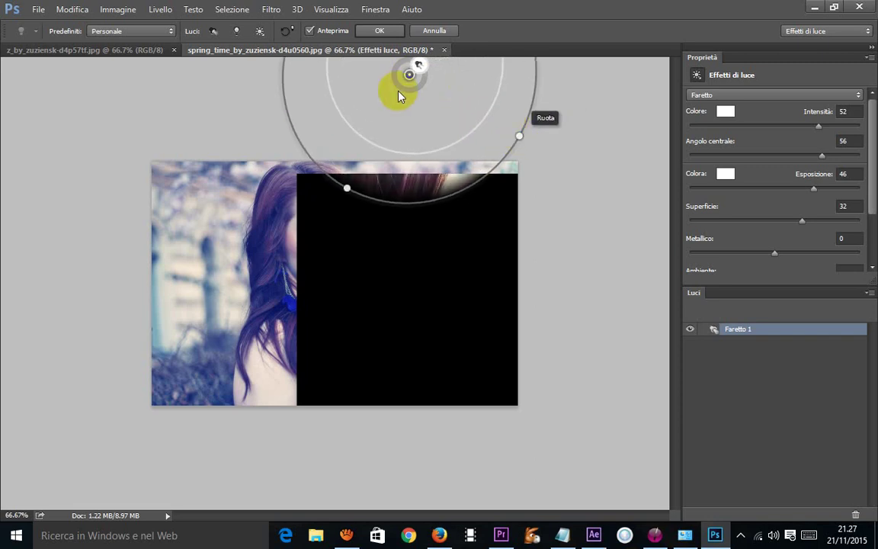
{"action": "mouse_move", "coordinate": [399, 95]}
{"action": "left_mouse_down"}
{"action": "mouse_move", "coordinate": [535, 161]}
{"action": "mouse_move", "coordinate": [424, 259]}
{"action": "mouse_move", "coordinate": [384, 322]}
{"action": "mouse_move", "coordinate": [366, 288]}
{"action": "mouse_move", "coordinate": [386, 305]}
{"action": "mouse_move", "coordinate": [402, 285]}
{"action": "left_mouse_up"}
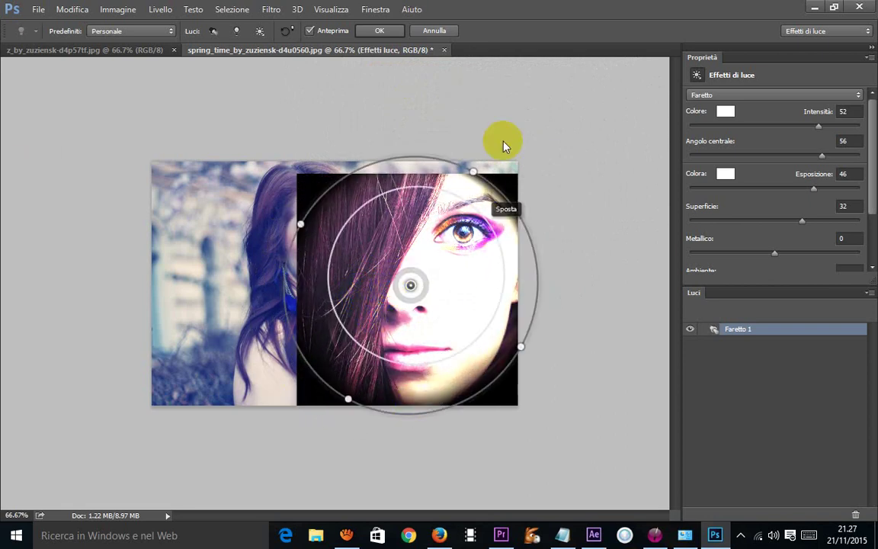
{"action": "left_click_drag", "start_coordinate": [473, 171], "coordinate": [510, 126]}
{"action": "mouse_move", "coordinate": [430, 252]}
{"action": "left_mouse_down"}
{"action": "mouse_move", "coordinate": [454, 239]}
{"action": "mouse_move", "coordinate": [393, 282]}
{"action": "left_mouse_up"}
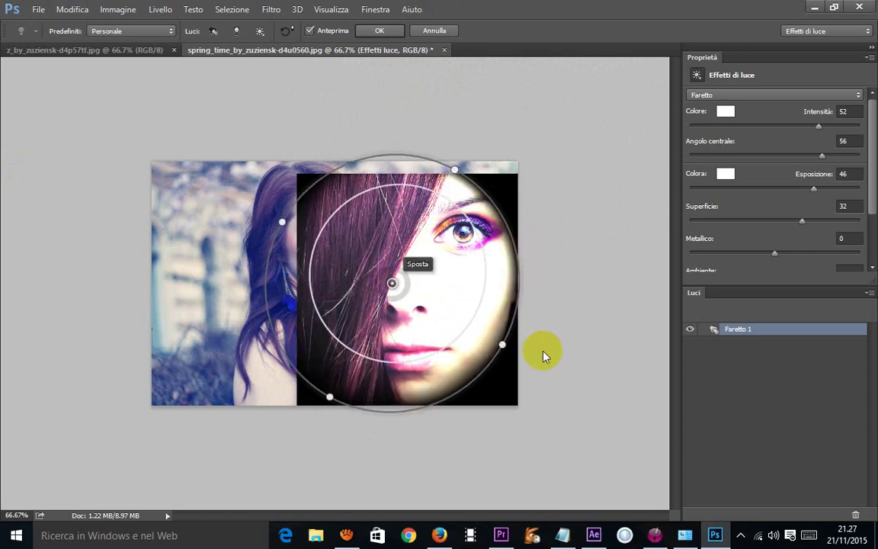
Step: Enlarge the spotlight to cover the whole face, centre it near the nose, and apply
{"action": "left_click_drag", "start_coordinate": [508, 349], "coordinate": [504, 349]}
{"action": "left_click_drag", "start_coordinate": [524, 355], "coordinate": [613, 389]}
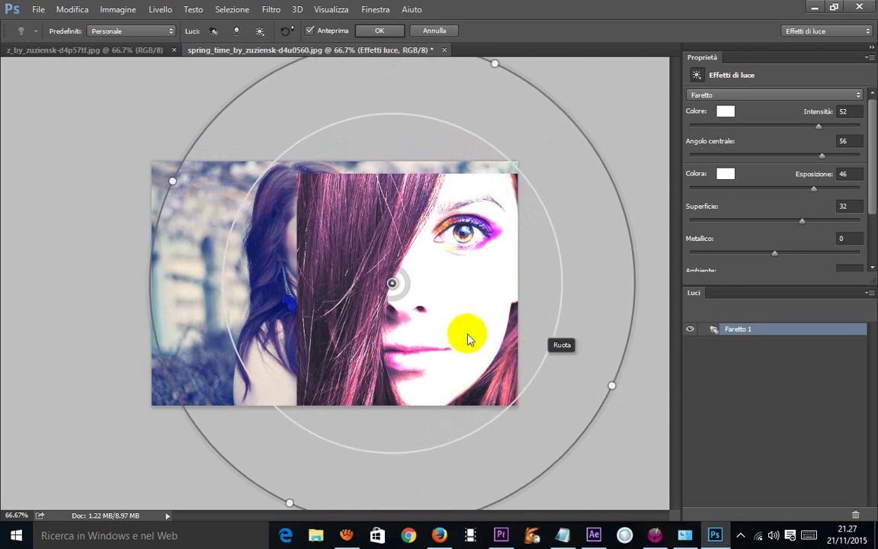
{"action": "mouse_move", "coordinate": [456, 323]}
{"action": "left_mouse_down"}
{"action": "mouse_move", "coordinate": [358, 264]}
{"action": "mouse_move", "coordinate": [447, 280]}
{"action": "left_mouse_up"}
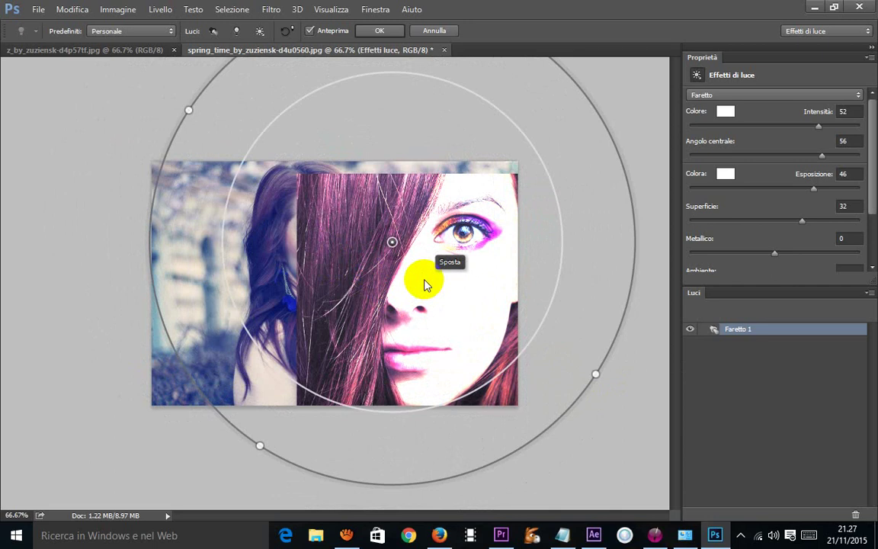
{"action": "left_click", "coordinate": [365, 32]}
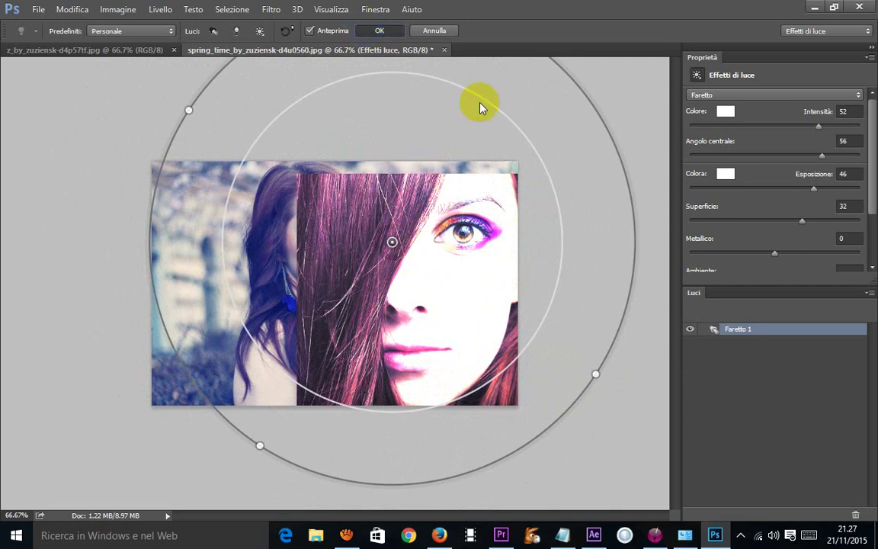
{"action": "left_click", "coordinate": [397, 156]}
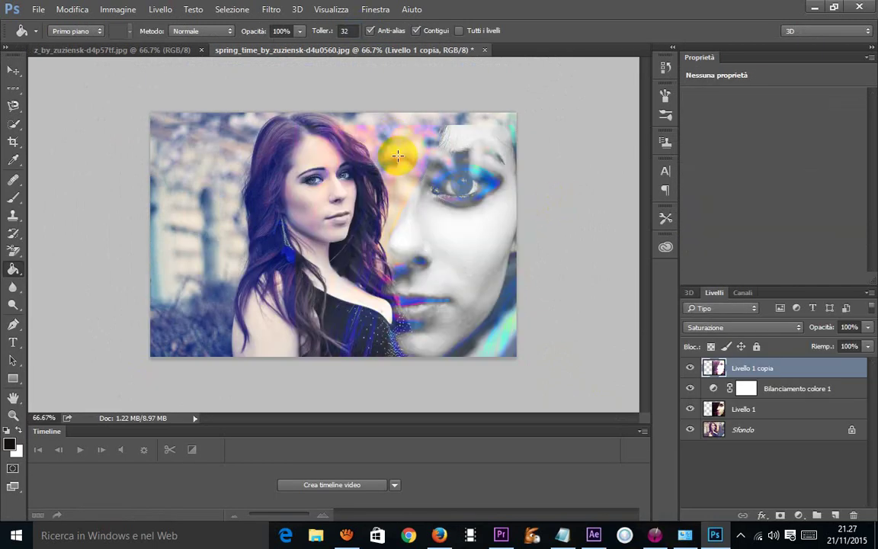
Step: Paint-bucket fill the hair, then quick-export as spring_time_by_zuziensk-d4u0560.png into IMMAGINI GOOGLE
{"action": "left_click", "coordinate": [402, 194]}
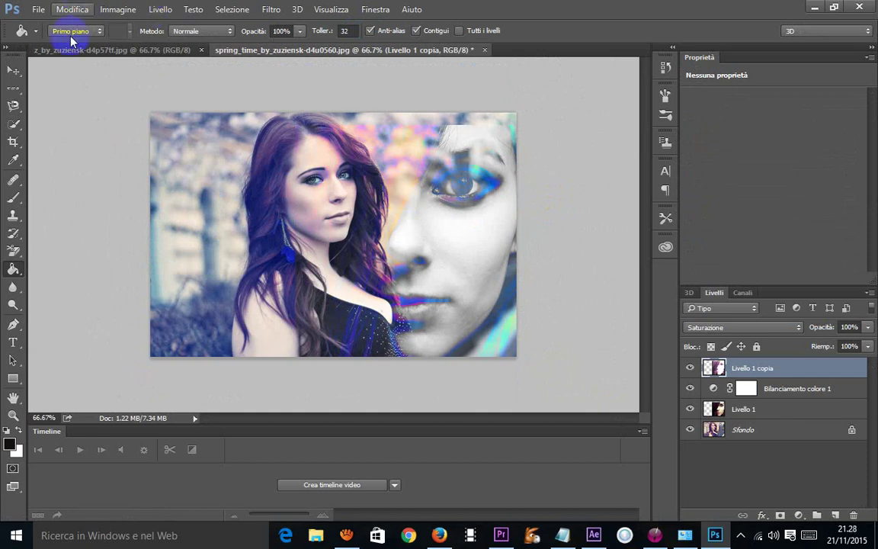
{"action": "left_click", "coordinate": [39, 9]}
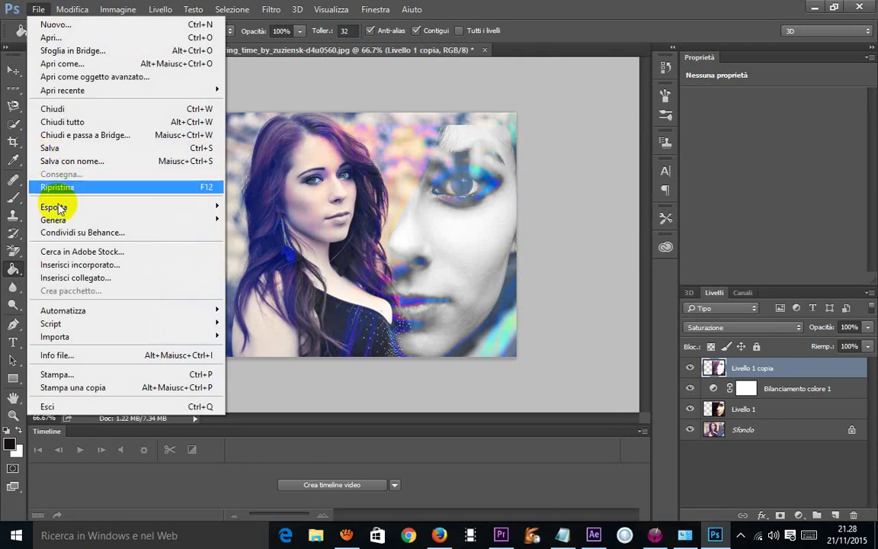
{"action": "mouse_move", "coordinate": [54, 206]}
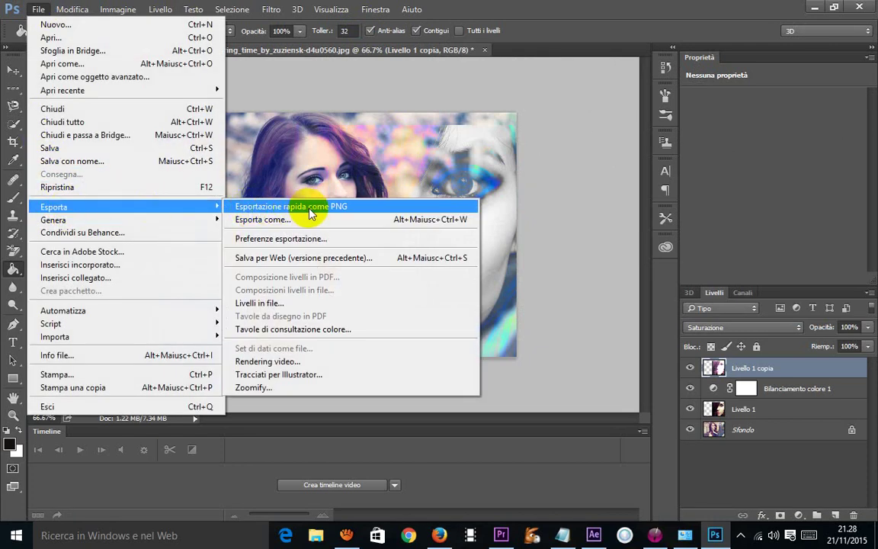
{"action": "left_click", "coordinate": [277, 187]}
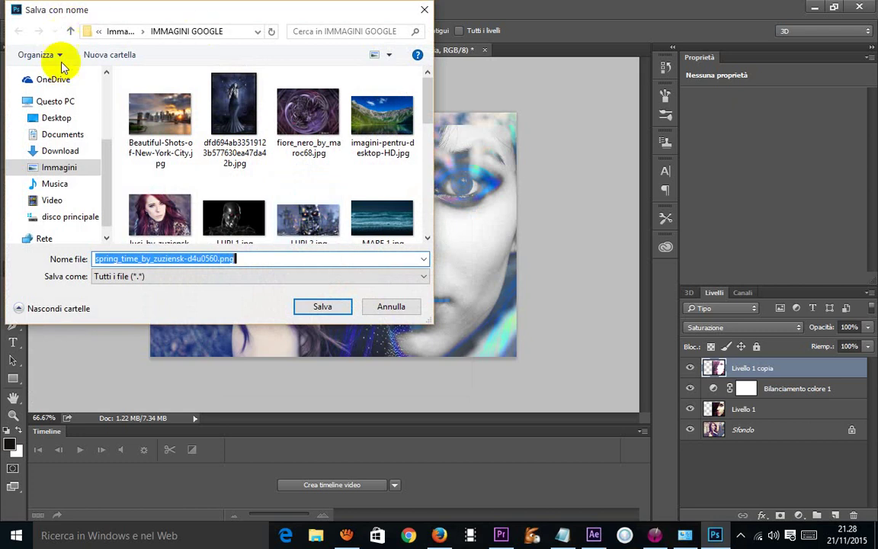
{"action": "left_click", "coordinate": [341, 305]}
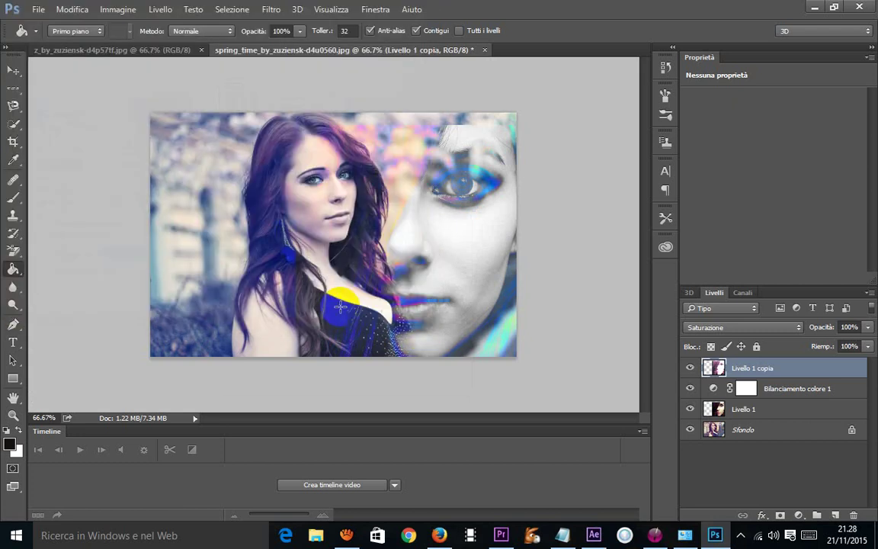
Step: Switch to File Explorer and scroll the IMMAGINI GOOGLE folder down to the OTTIMA images
{"action": "key", "text": "alt+Tab"}
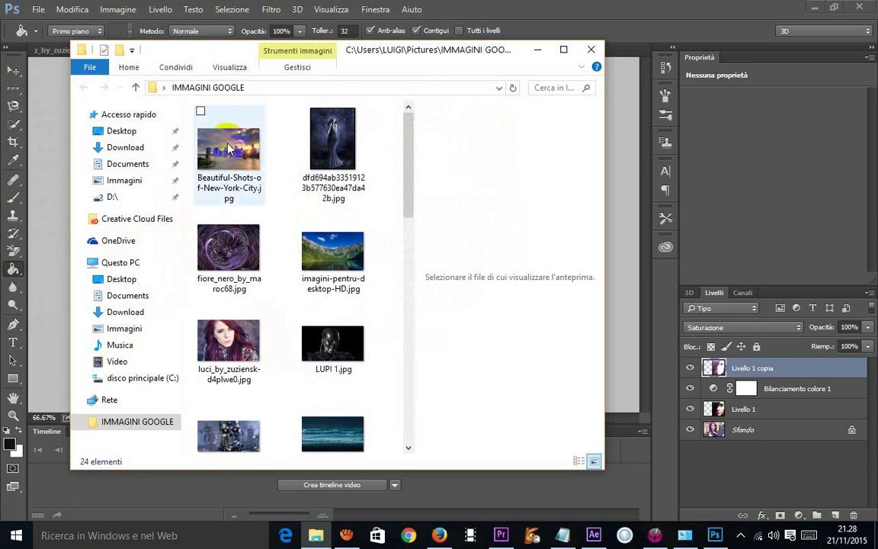
{"action": "scroll", "coordinate": [279, 250], "scroll_direction": "down", "scroll_amount": 10}
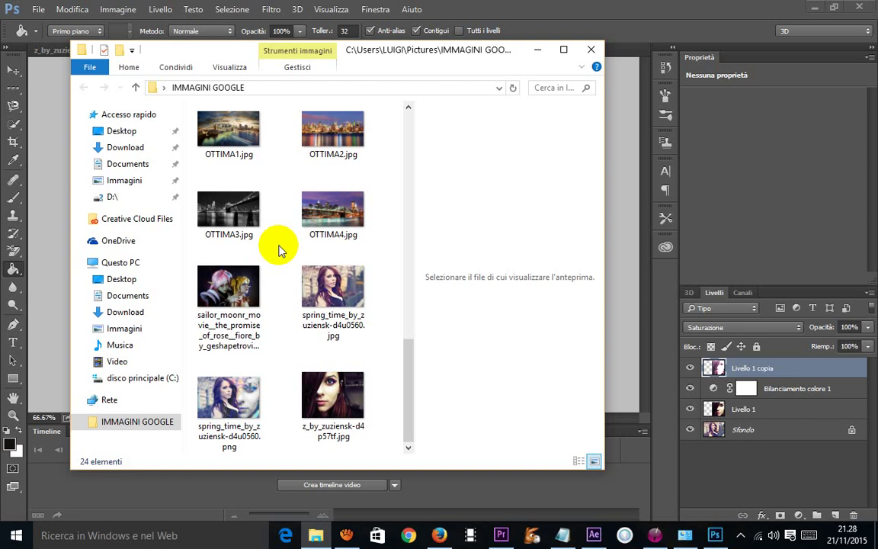
Step: Place the OTTIMA4.jpg skyline photo and scale it to fill the canvas
{"action": "left_click_drag", "start_coordinate": [323, 181], "coordinate": [623, 230]}
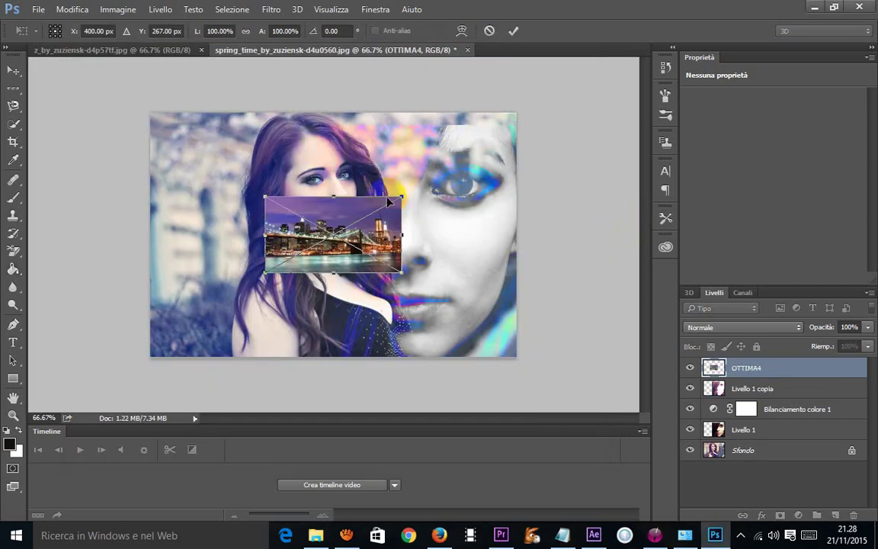
{"action": "mouse_move", "coordinate": [331, 217]}
{"action": "left_mouse_down"}
{"action": "mouse_move", "coordinate": [445, 186]}
{"action": "mouse_move", "coordinate": [216, 135]}
{"action": "left_mouse_up"}
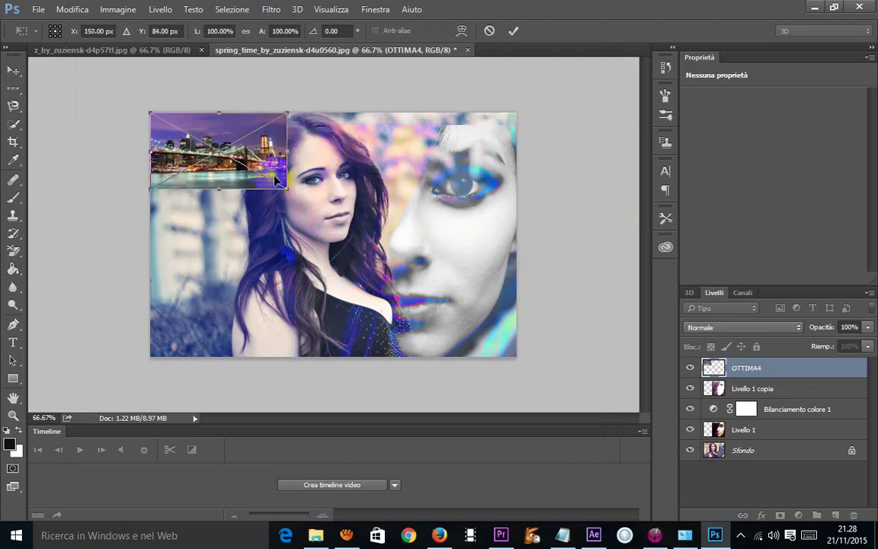
{"action": "mouse_move", "coordinate": [289, 183]}
{"action": "left_mouse_down"}
{"action": "mouse_move", "coordinate": [398, 243]}
{"action": "mouse_move", "coordinate": [464, 294]}
{"action": "mouse_move", "coordinate": [497, 349]}
{"action": "mouse_move", "coordinate": [515, 356]}
{"action": "left_mouse_up"}
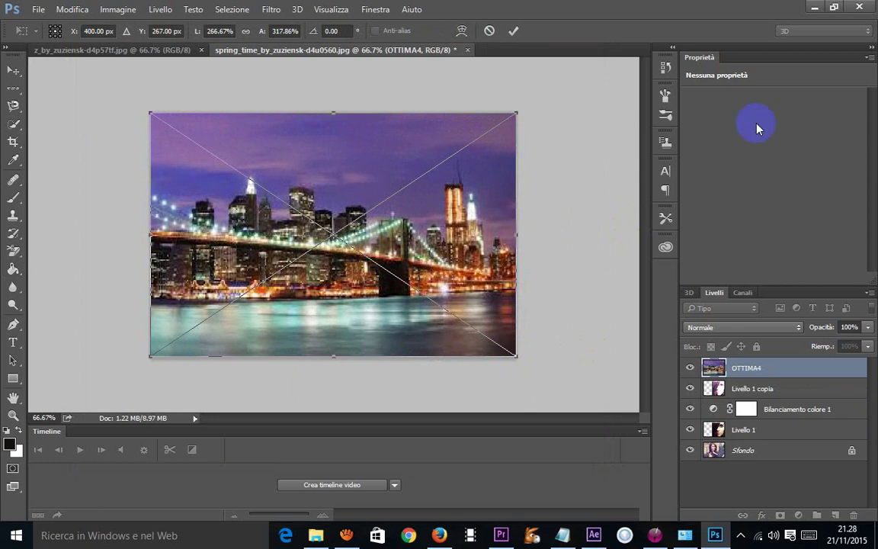
{"action": "left_click", "coordinate": [509, 34]}
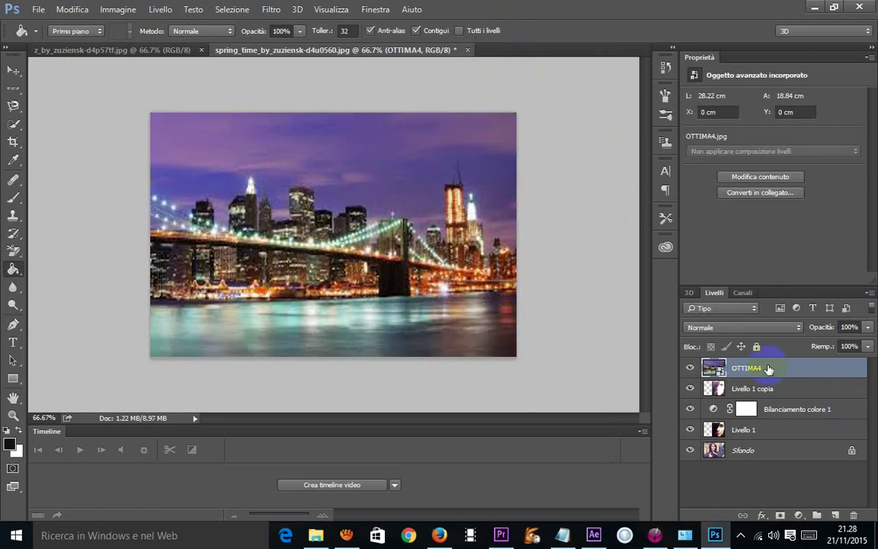
Step: Set the OTTIMA4 layer's blend mode to Sottrai and enable Tutti i livelli sampling
{"action": "left_click", "coordinate": [766, 329]}
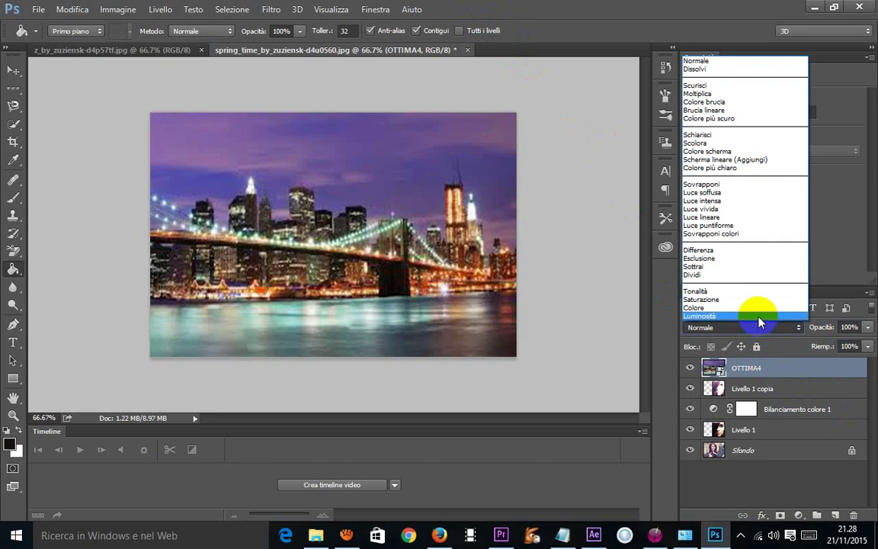
{"action": "left_click", "coordinate": [758, 317]}
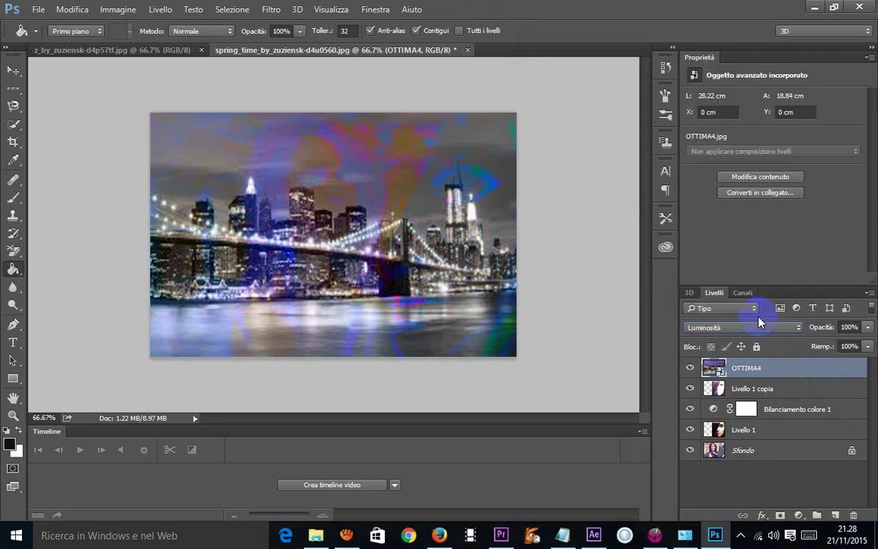
{"action": "scroll", "coordinate": [753, 331], "scroll_direction": "up", "scroll_amount": 1}
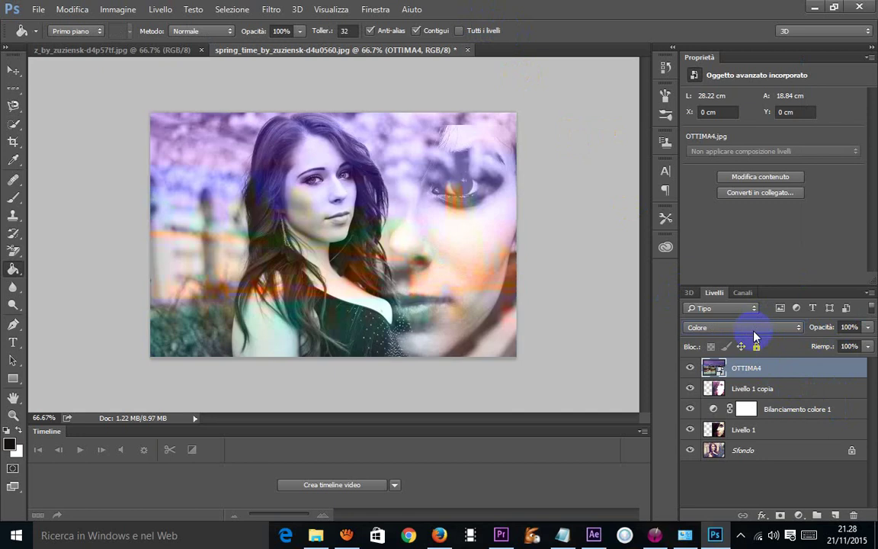
{"action": "scroll", "coordinate": [753, 336], "scroll_direction": "up", "scroll_amount": 1}
{"action": "scroll", "coordinate": [753, 335], "scroll_direction": "up", "scroll_amount": 1}
{"action": "scroll", "coordinate": [753, 336], "scroll_direction": "up", "scroll_amount": 1}
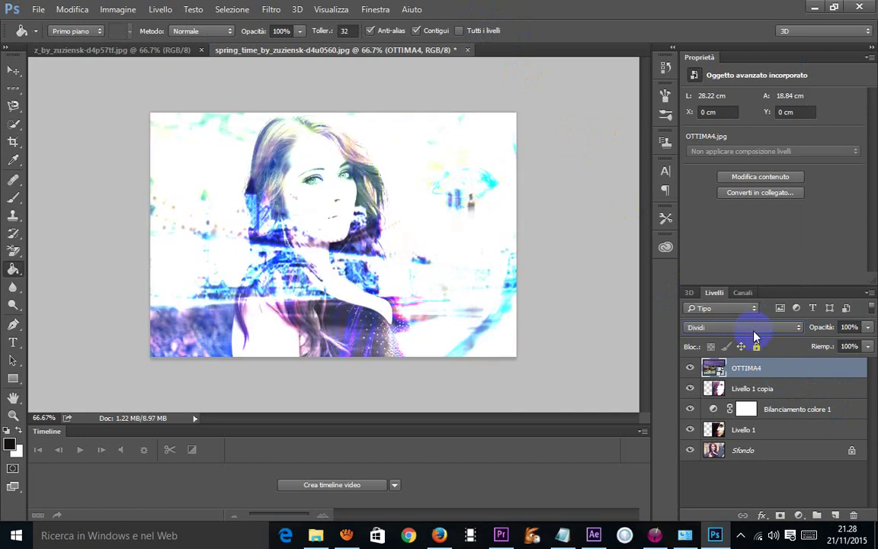
{"action": "scroll", "coordinate": [754, 336], "scroll_direction": "up", "scroll_amount": 1}
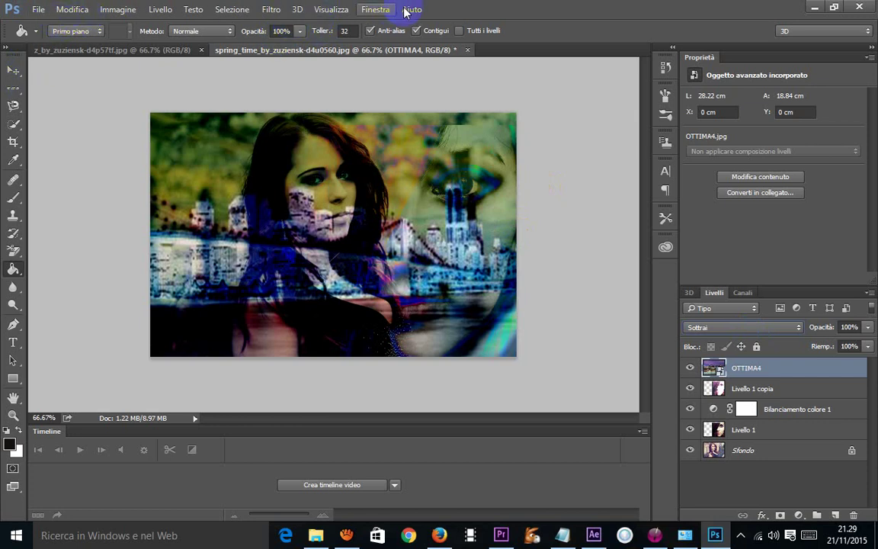
{"action": "left_click", "coordinate": [459, 30]}
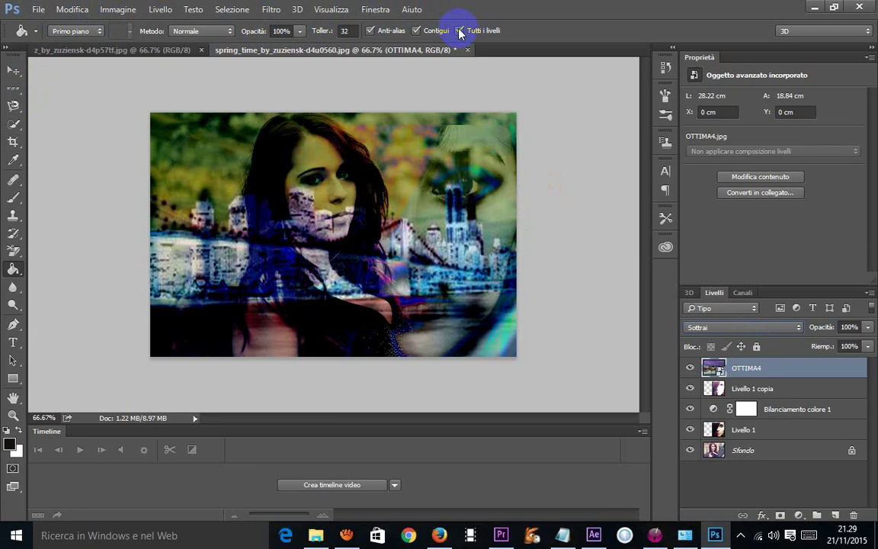
{"action": "left_click", "coordinate": [41, 11]}
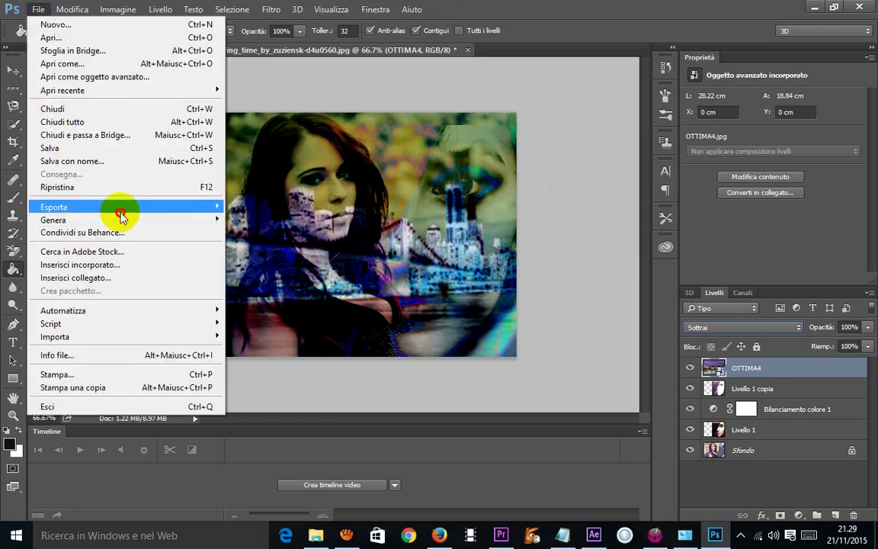
{"action": "mouse_move", "coordinate": [53, 206]}
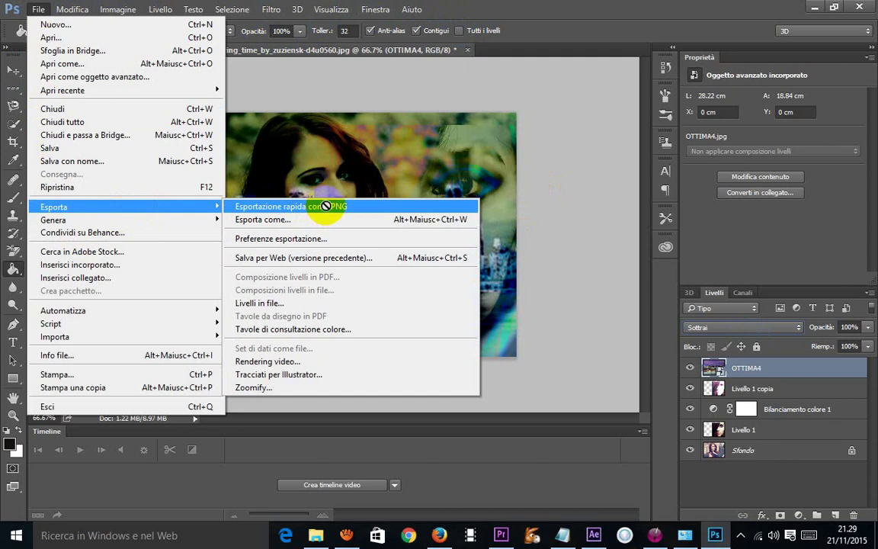
Step: Quick-export the PNG without replacing the existing file, inserting a 3 into the name
{"action": "left_click", "coordinate": [312, 212]}
{"action": "left_click", "coordinate": [338, 305]}
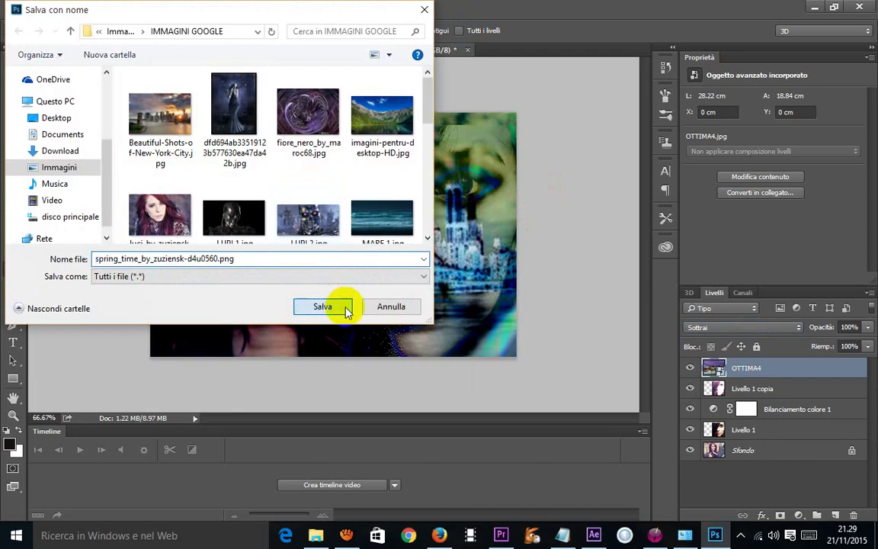
{"action": "left_click", "coordinate": [526, 268]}
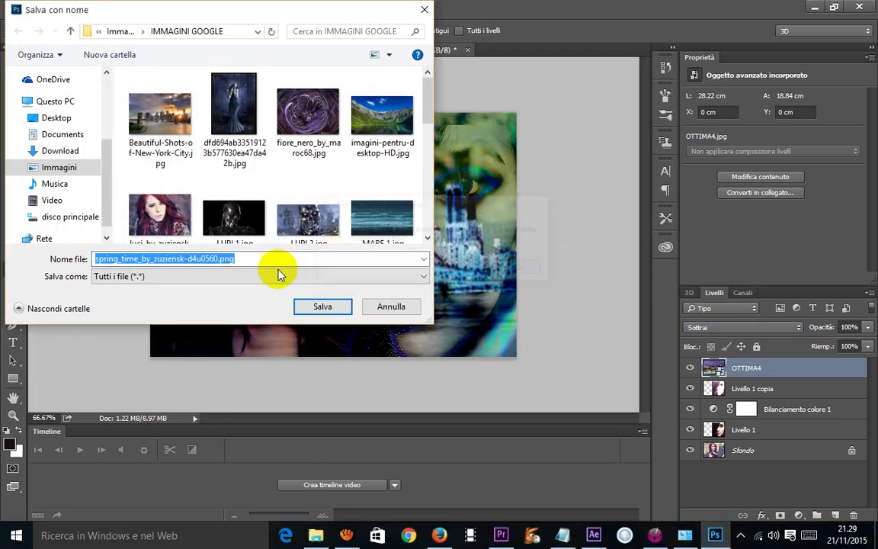
{"action": "left_click", "coordinate": [151, 259]}
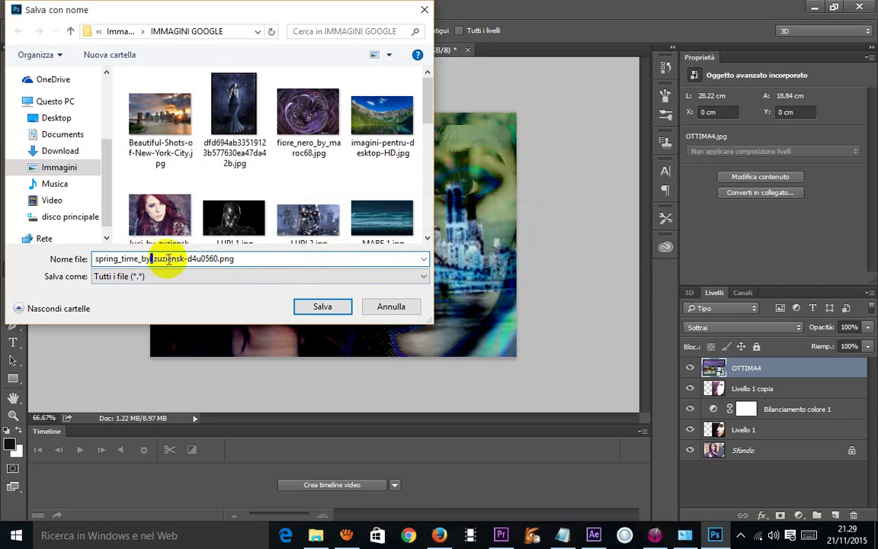
{"action": "type", "text": "3"}
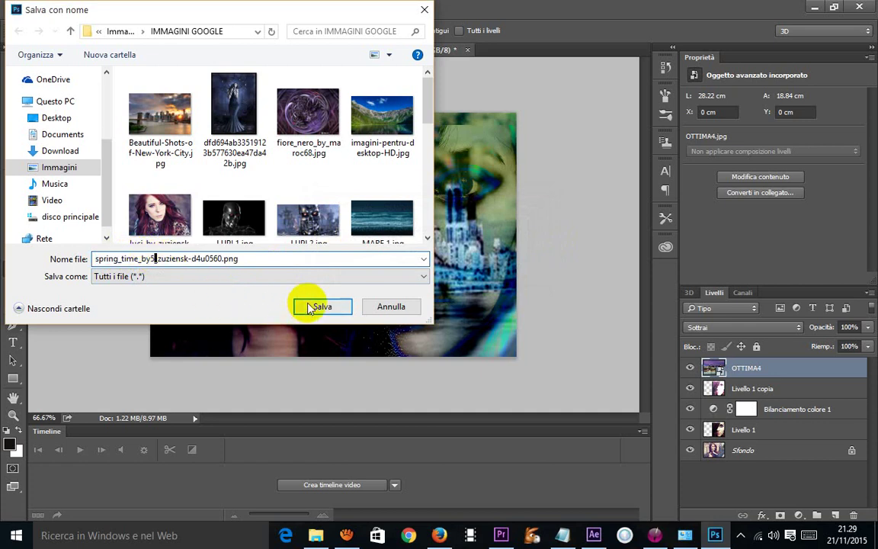
{"action": "left_click", "coordinate": [309, 305]}
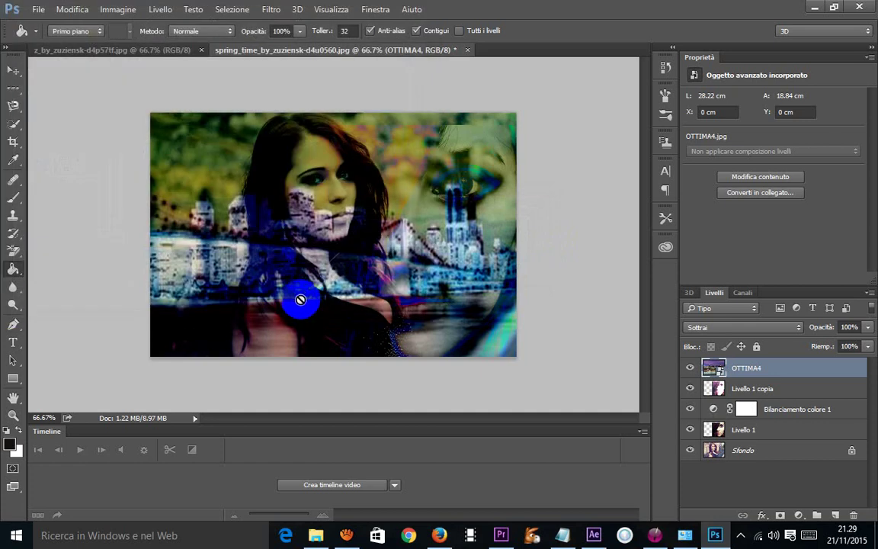
{"action": "left_click", "coordinate": [312, 207]}
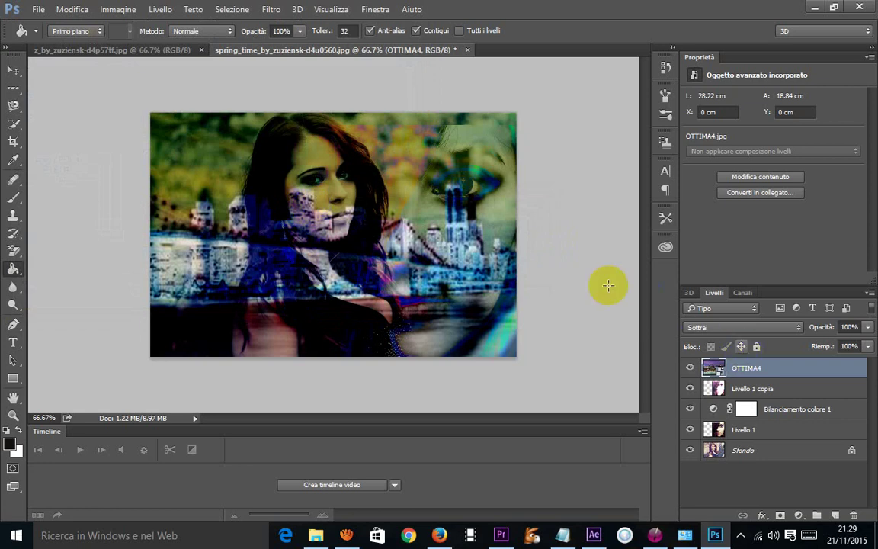
Step: Decline rasterizing OTTIMA4 on a Paint Bucket fill, keeping it a smart object
{"action": "left_click", "coordinate": [496, 233]}
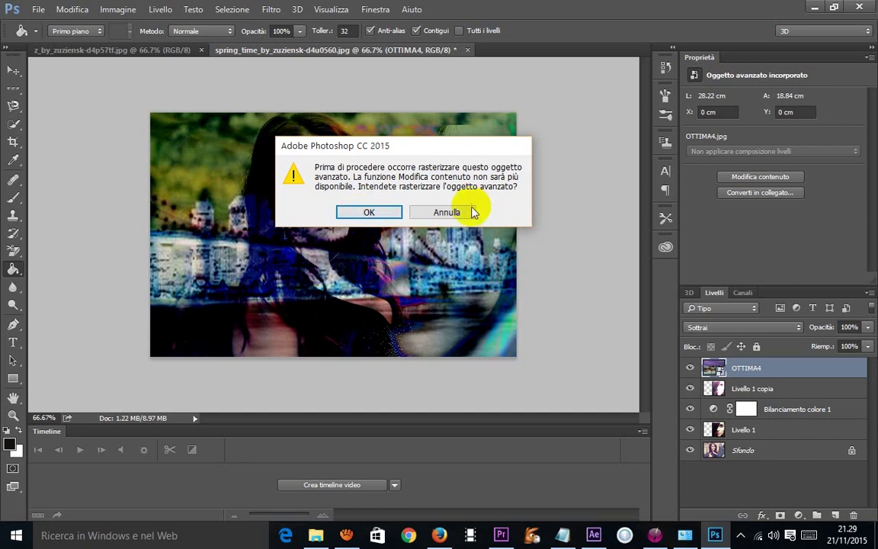
{"action": "left_click", "coordinate": [417, 210]}
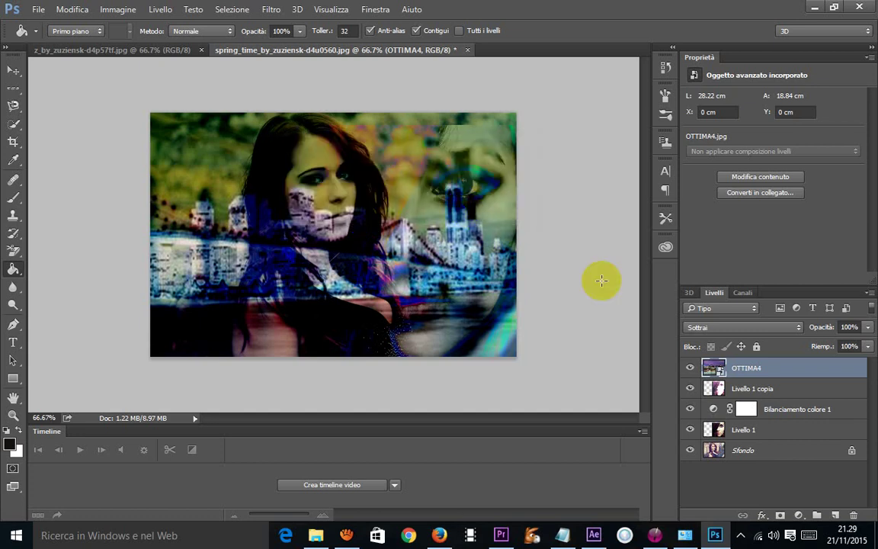
{"action": "left_click", "coordinate": [736, 327]}
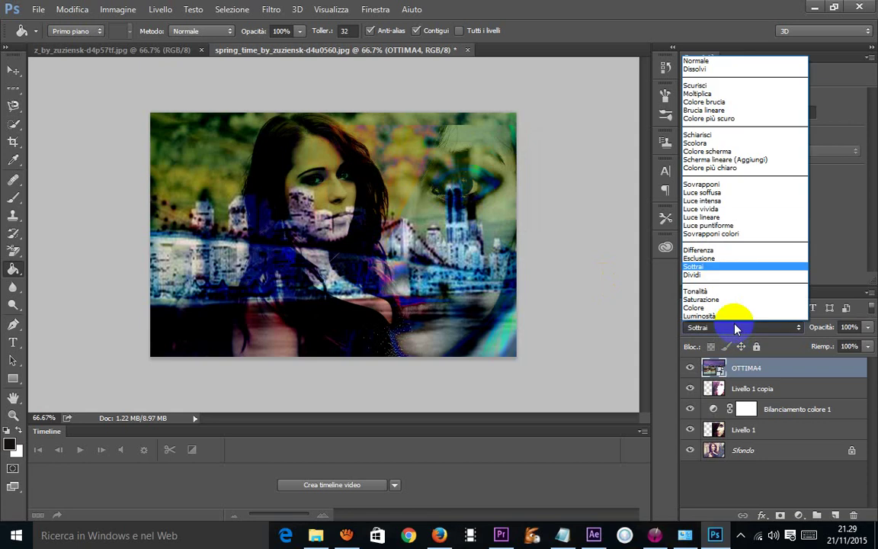
Step: Scroll the OTTIMA4 blend mode from Sottrai through the list until Colore brucia is set
{"action": "left_click", "coordinate": [728, 269]}
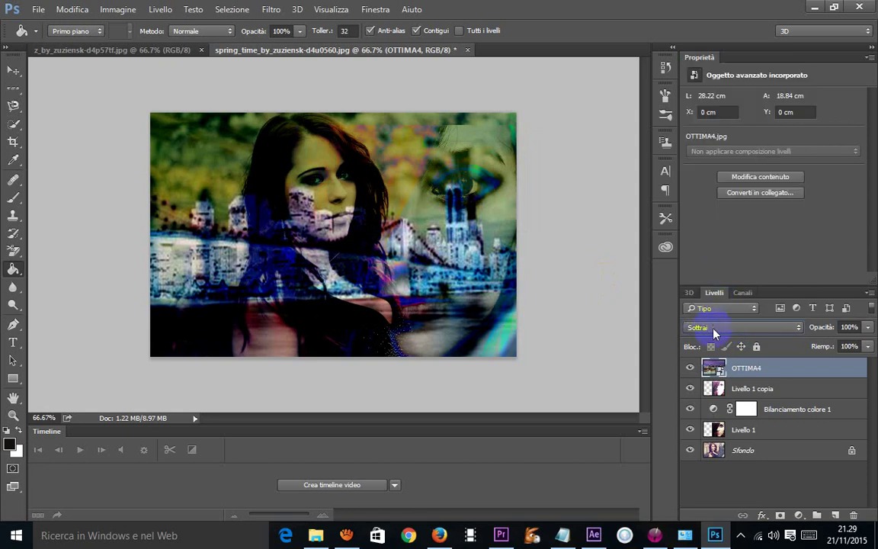
{"action": "scroll", "coordinate": [714, 327], "scroll_direction": "up", "scroll_amount": 1}
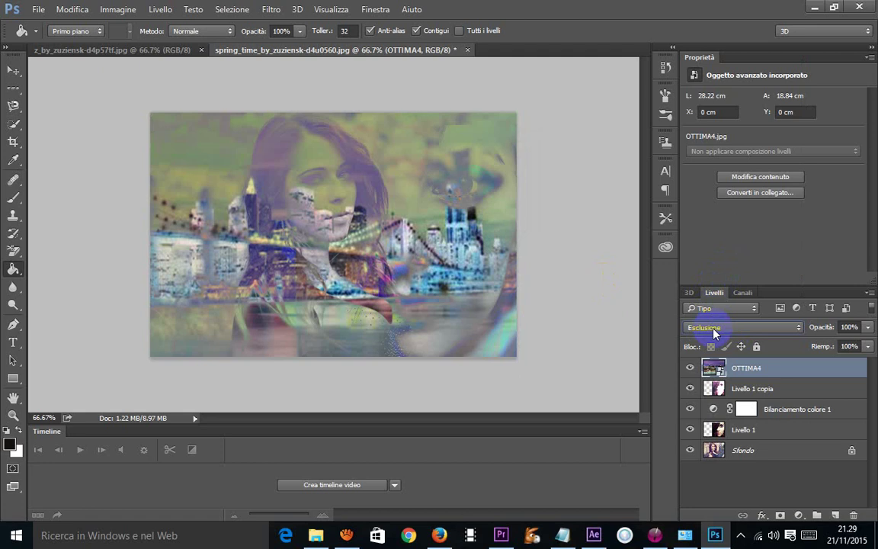
{"action": "scroll", "coordinate": [714, 332], "scroll_direction": "up", "scroll_amount": 1}
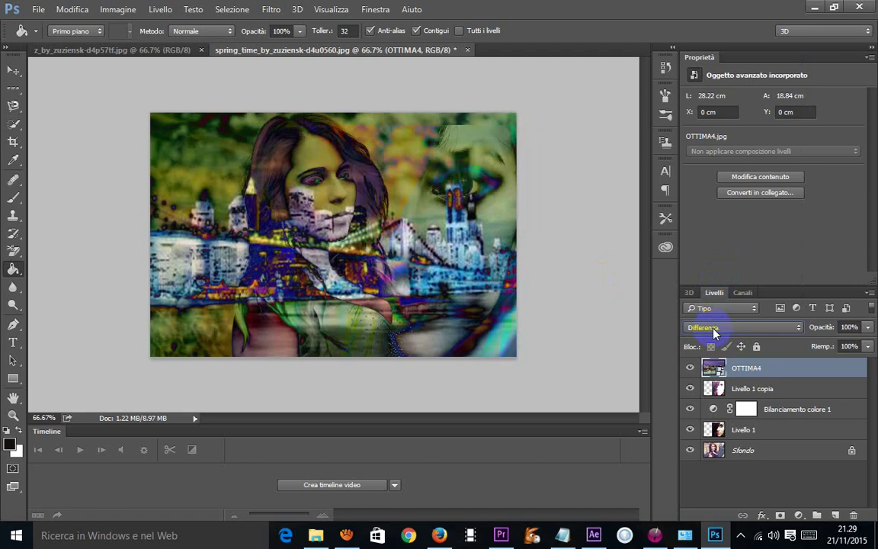
{"action": "scroll", "coordinate": [714, 333], "scroll_direction": "up", "scroll_amount": 1}
{"action": "scroll", "coordinate": [715, 333], "scroll_direction": "up", "scroll_amount": 1}
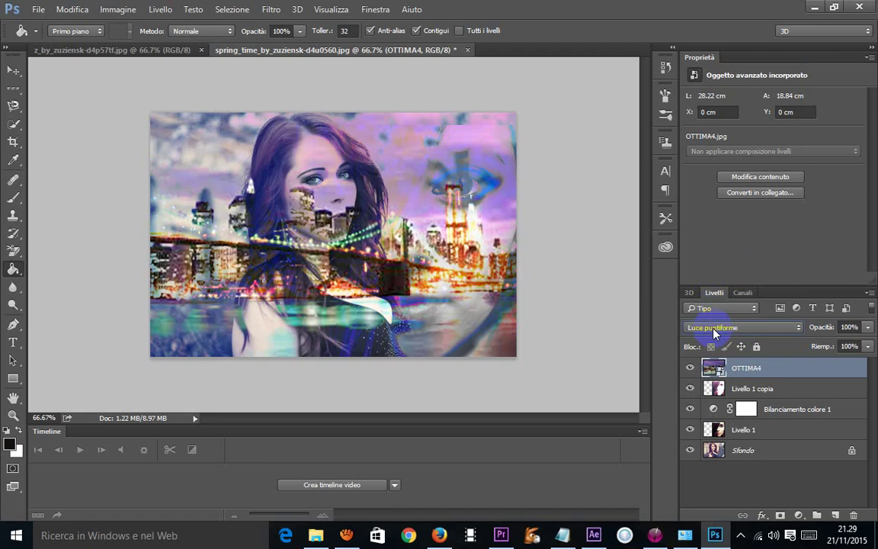
{"action": "scroll", "coordinate": [714, 333], "scroll_direction": "up", "scroll_amount": 2}
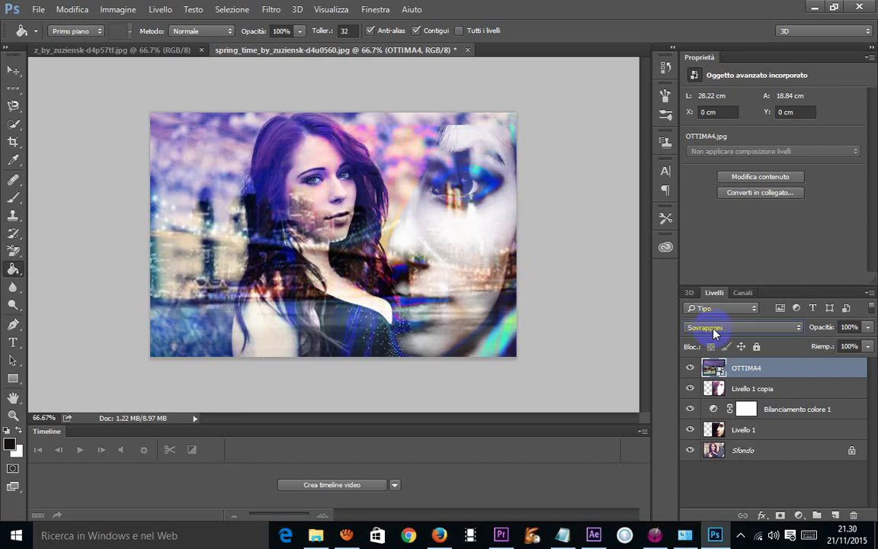
{"action": "scroll", "coordinate": [715, 332], "scroll_direction": "up", "scroll_amount": 1}
{"action": "scroll", "coordinate": [714, 333], "scroll_direction": "up", "scroll_amount": 1}
{"action": "scroll", "coordinate": [714, 332], "scroll_direction": "up", "scroll_amount": 1}
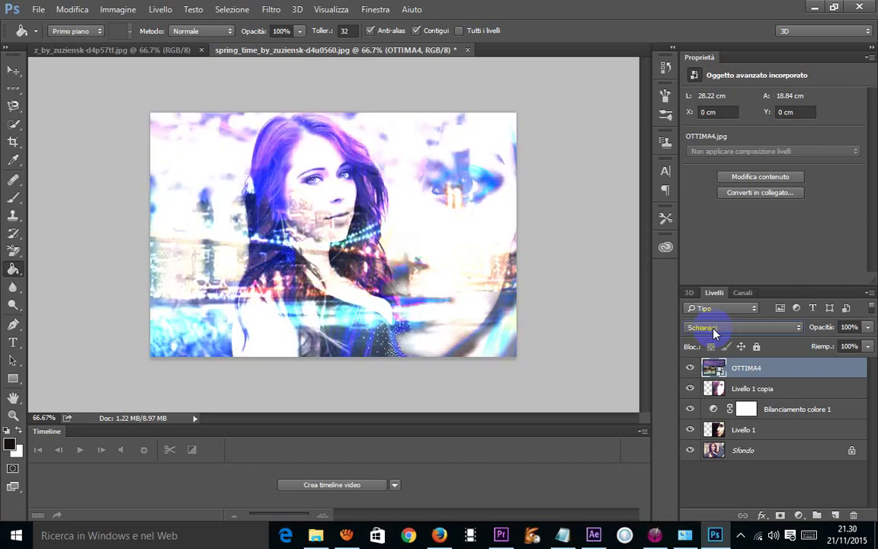
{"action": "scroll", "coordinate": [715, 332], "scroll_direction": "up", "scroll_amount": 1}
{"action": "scroll", "coordinate": [714, 332], "scroll_direction": "up", "scroll_amount": 1}
{"action": "scroll", "coordinate": [715, 333], "scroll_direction": "down", "scroll_amount": 1}
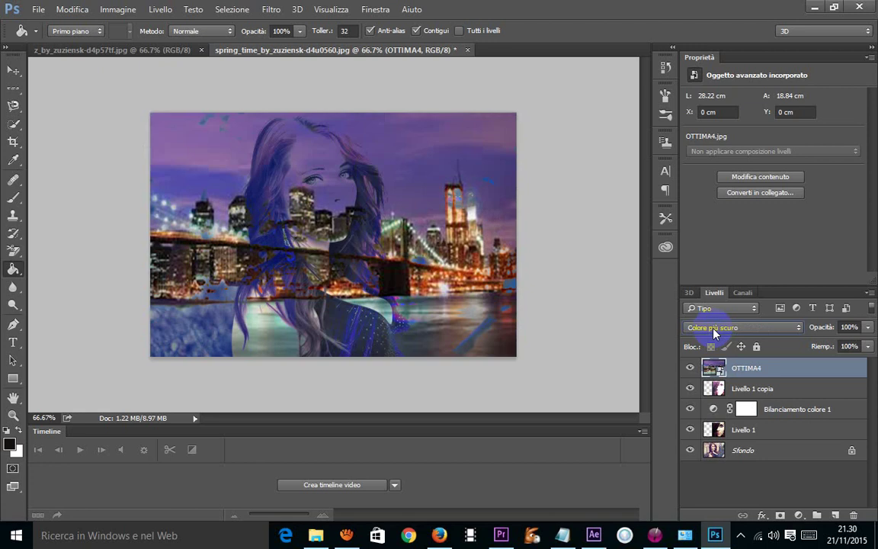
{"action": "scroll", "coordinate": [714, 333], "scroll_direction": "up", "scroll_amount": 1}
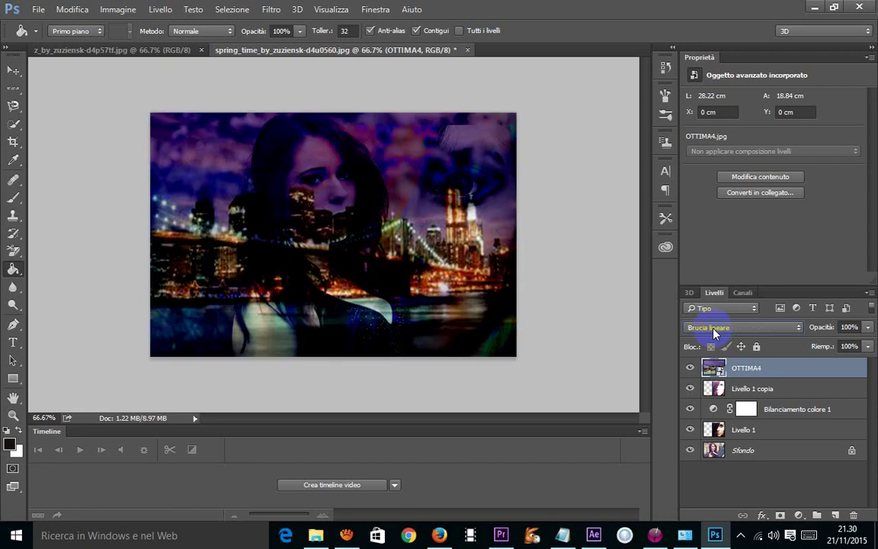
{"action": "scroll", "coordinate": [714, 332], "scroll_direction": "up", "scroll_amount": 1}
{"action": "scroll", "coordinate": [715, 333], "scroll_direction": "up", "scroll_amount": 1}
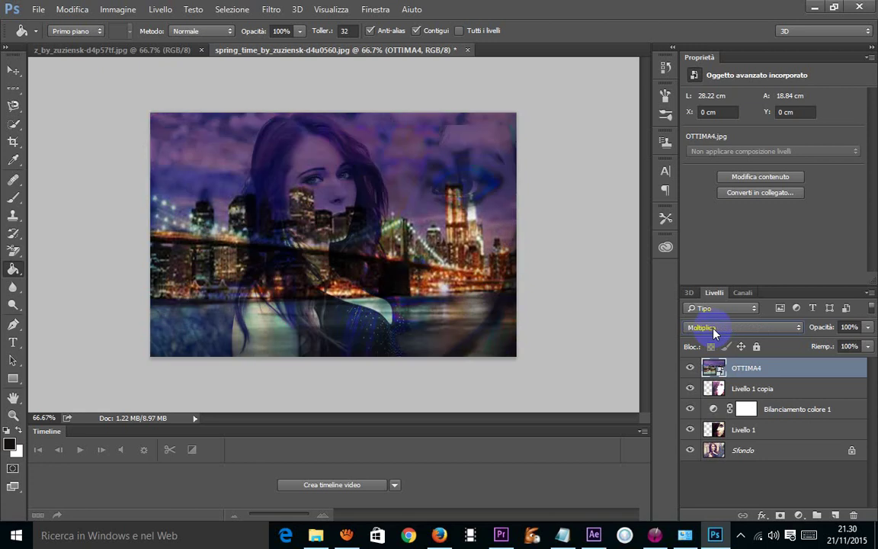
{"action": "scroll", "coordinate": [714, 333], "scroll_direction": "down", "scroll_amount": 1}
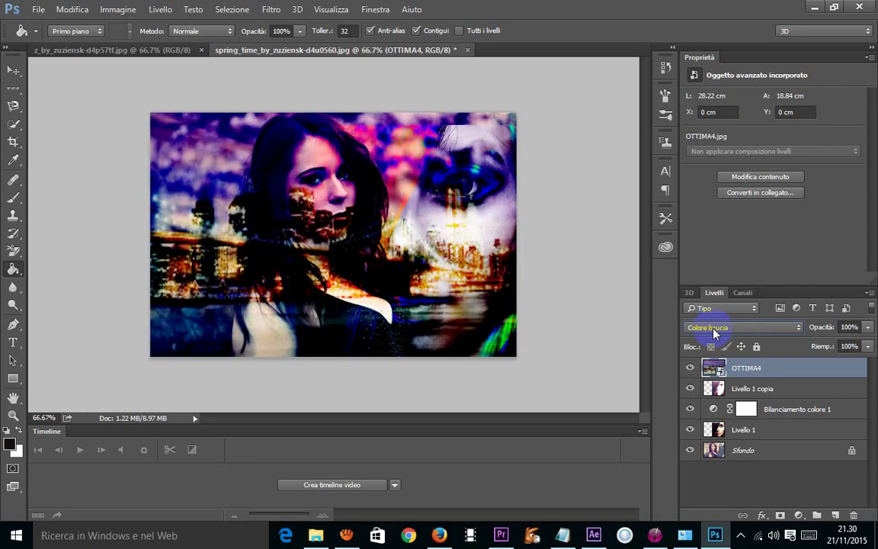
Step: Export as PNG spring_time_by_zuzie0nsk-d4u0560.png, then briefly open and minimize Premiere Pro
{"action": "left_click", "coordinate": [37, 10]}
{"action": "mouse_move", "coordinate": [53, 206]}
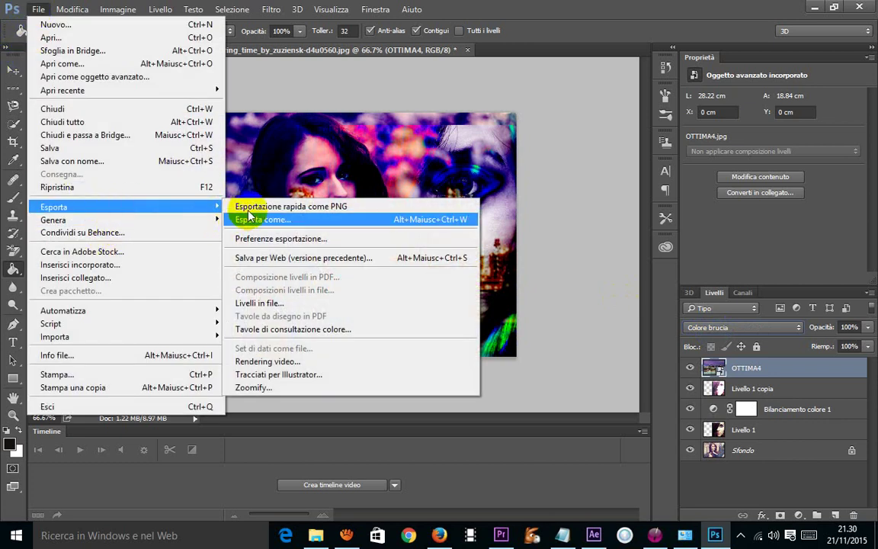
{"action": "left_click", "coordinate": [255, 205]}
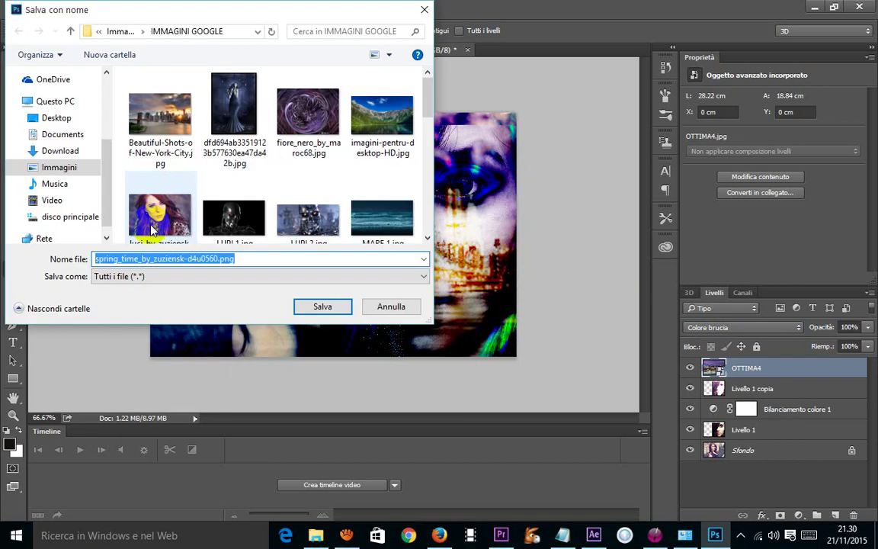
{"action": "key", "text": "Right"}
{"action": "key", "text": "Left"}
{"action": "key", "text": "Left"}
{"action": "key", "text": "Left"}
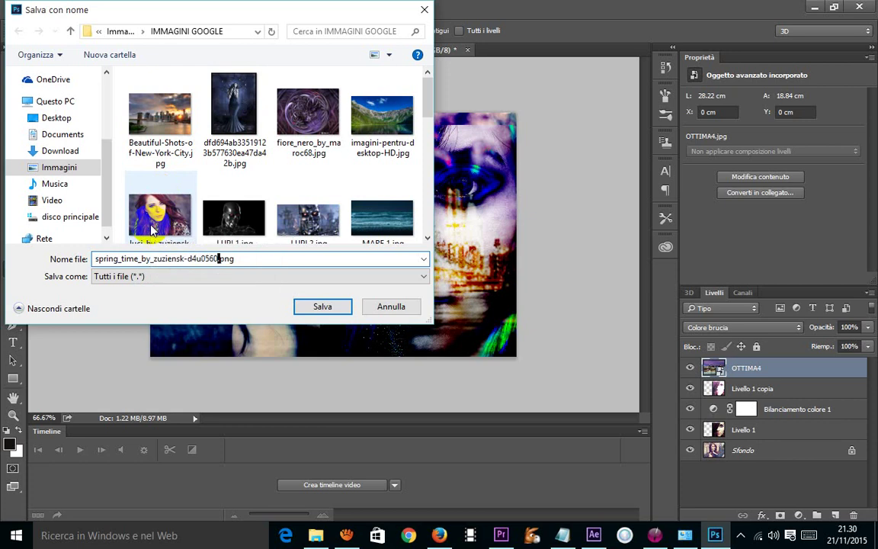
{"action": "type", "text": "0"}
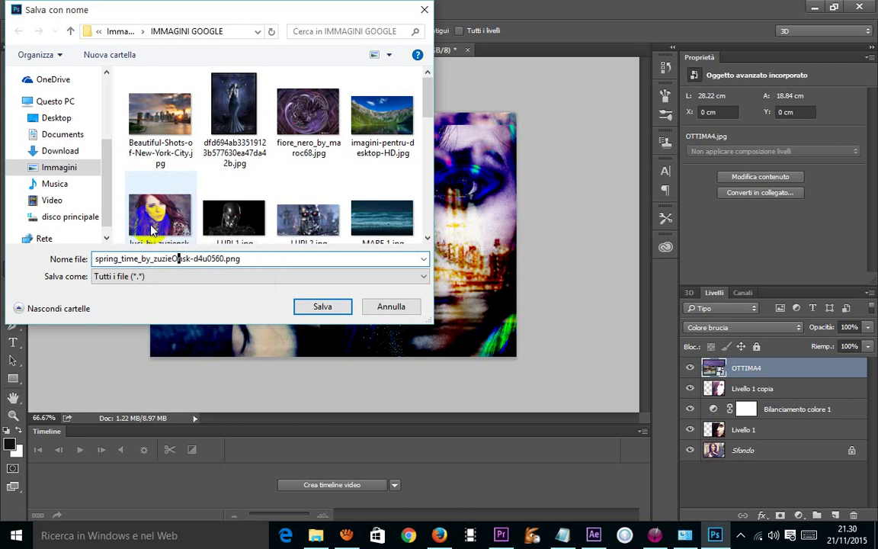
{"action": "left_click", "coordinate": [313, 305]}
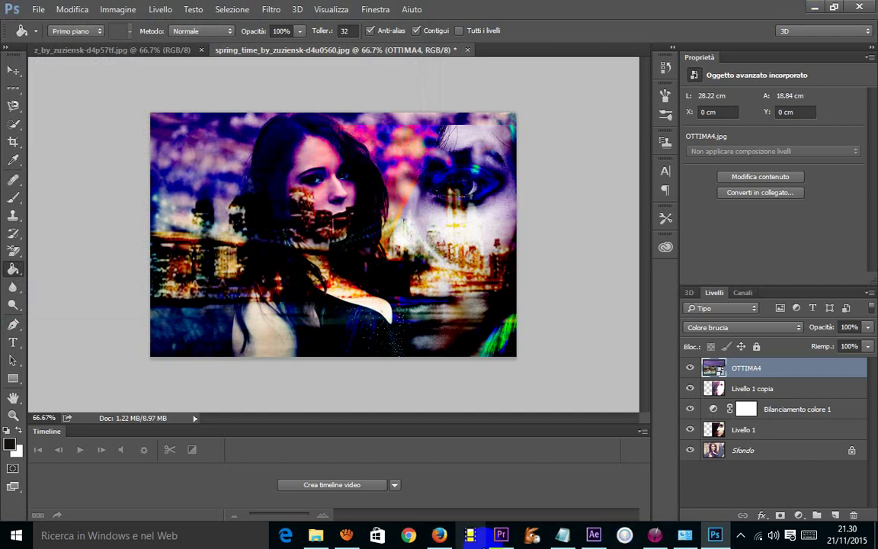
{"action": "left_click", "coordinate": [503, 535]}
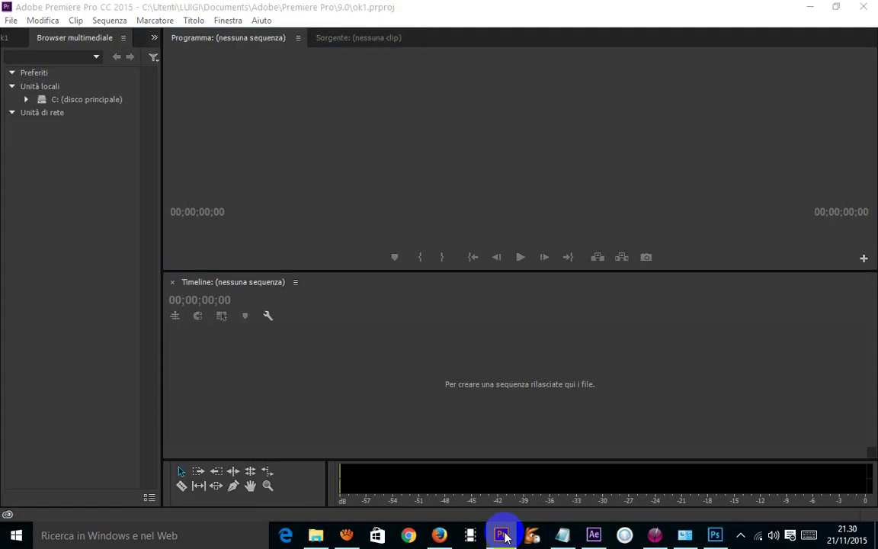
{"action": "left_click", "coordinate": [503, 535]}
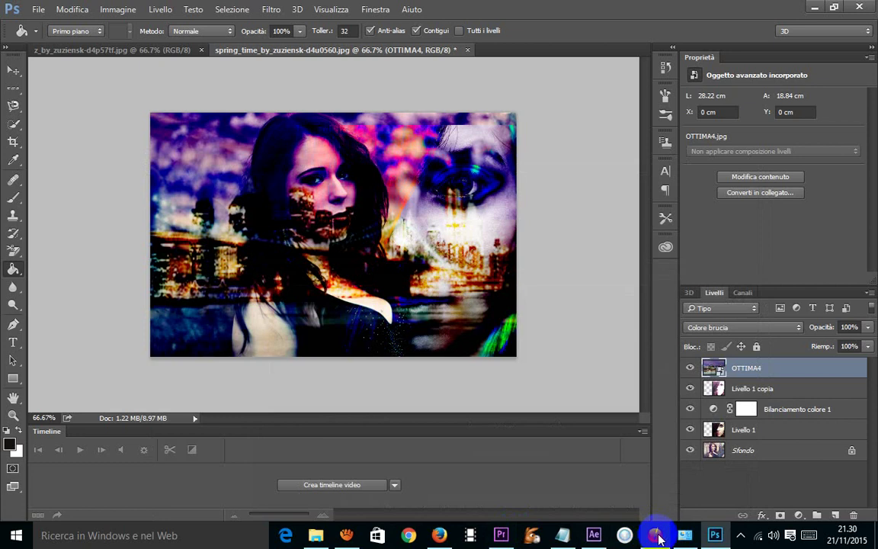